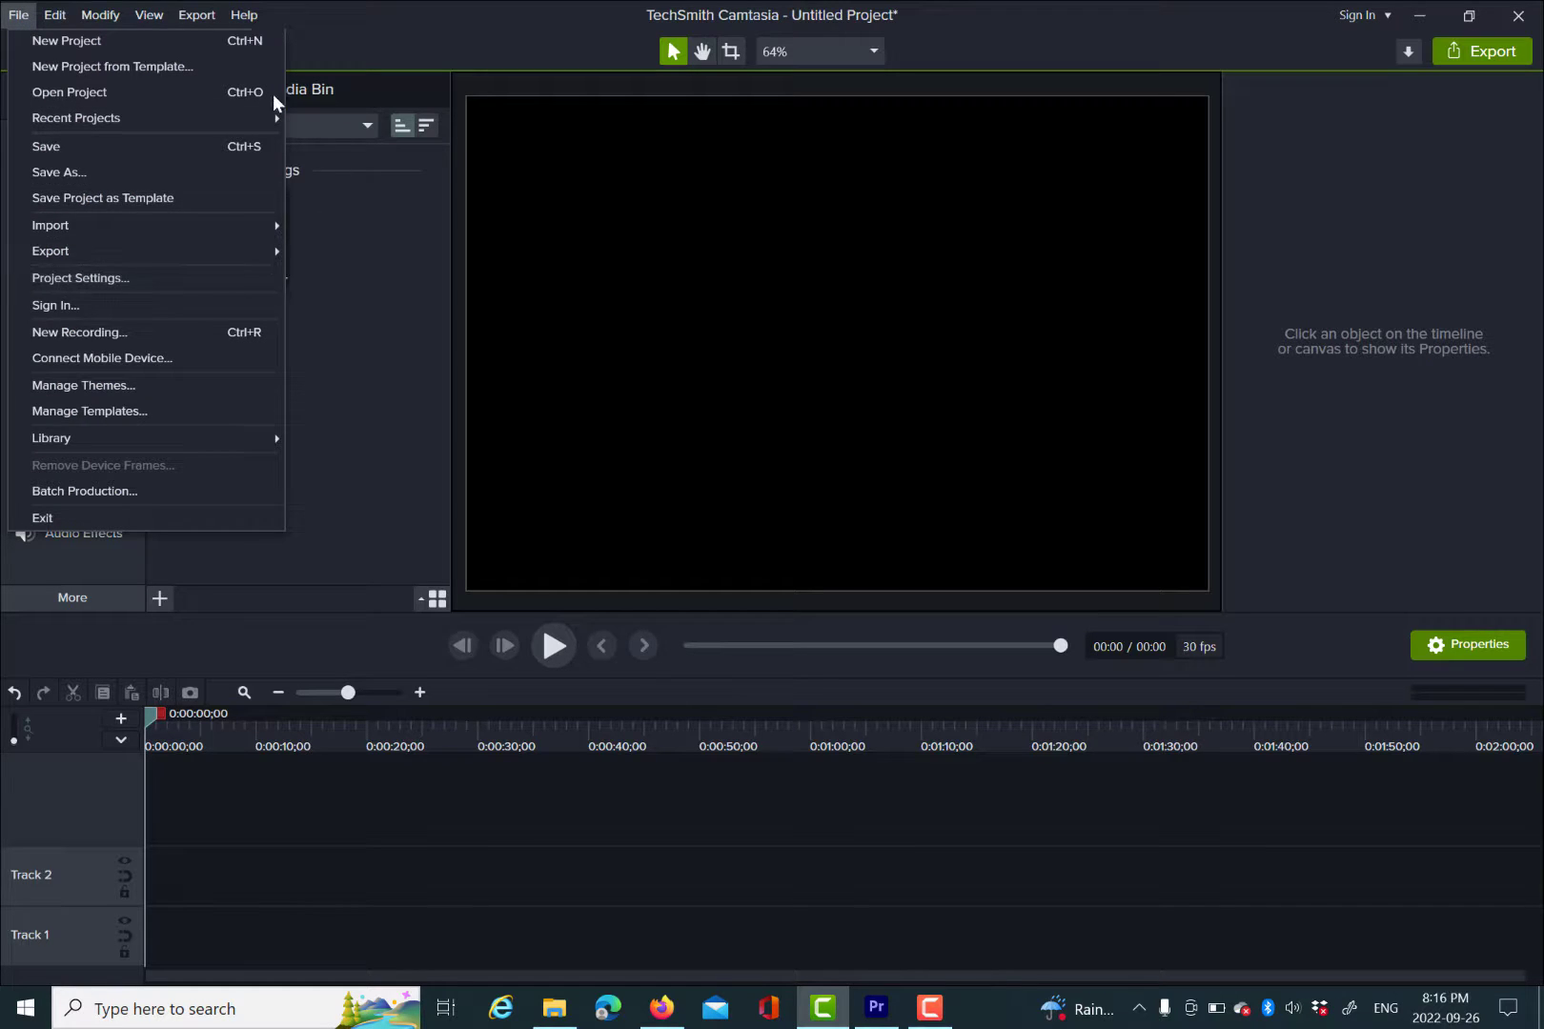
mouse_move(67, 19)
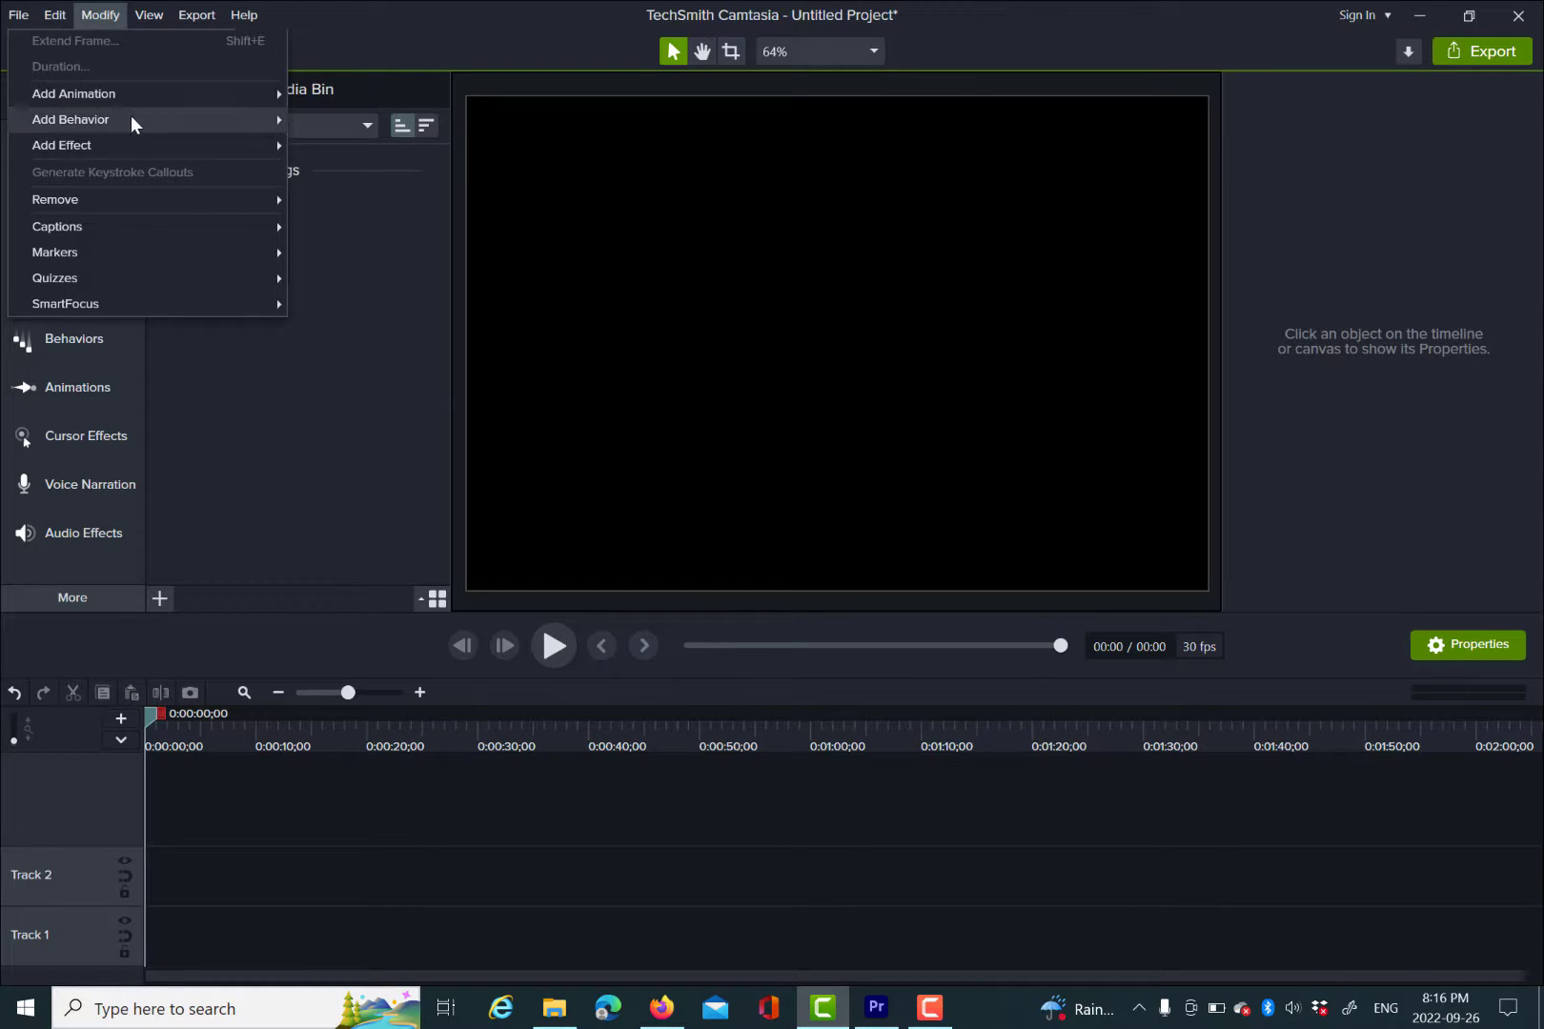
mouse_move(133, 118)
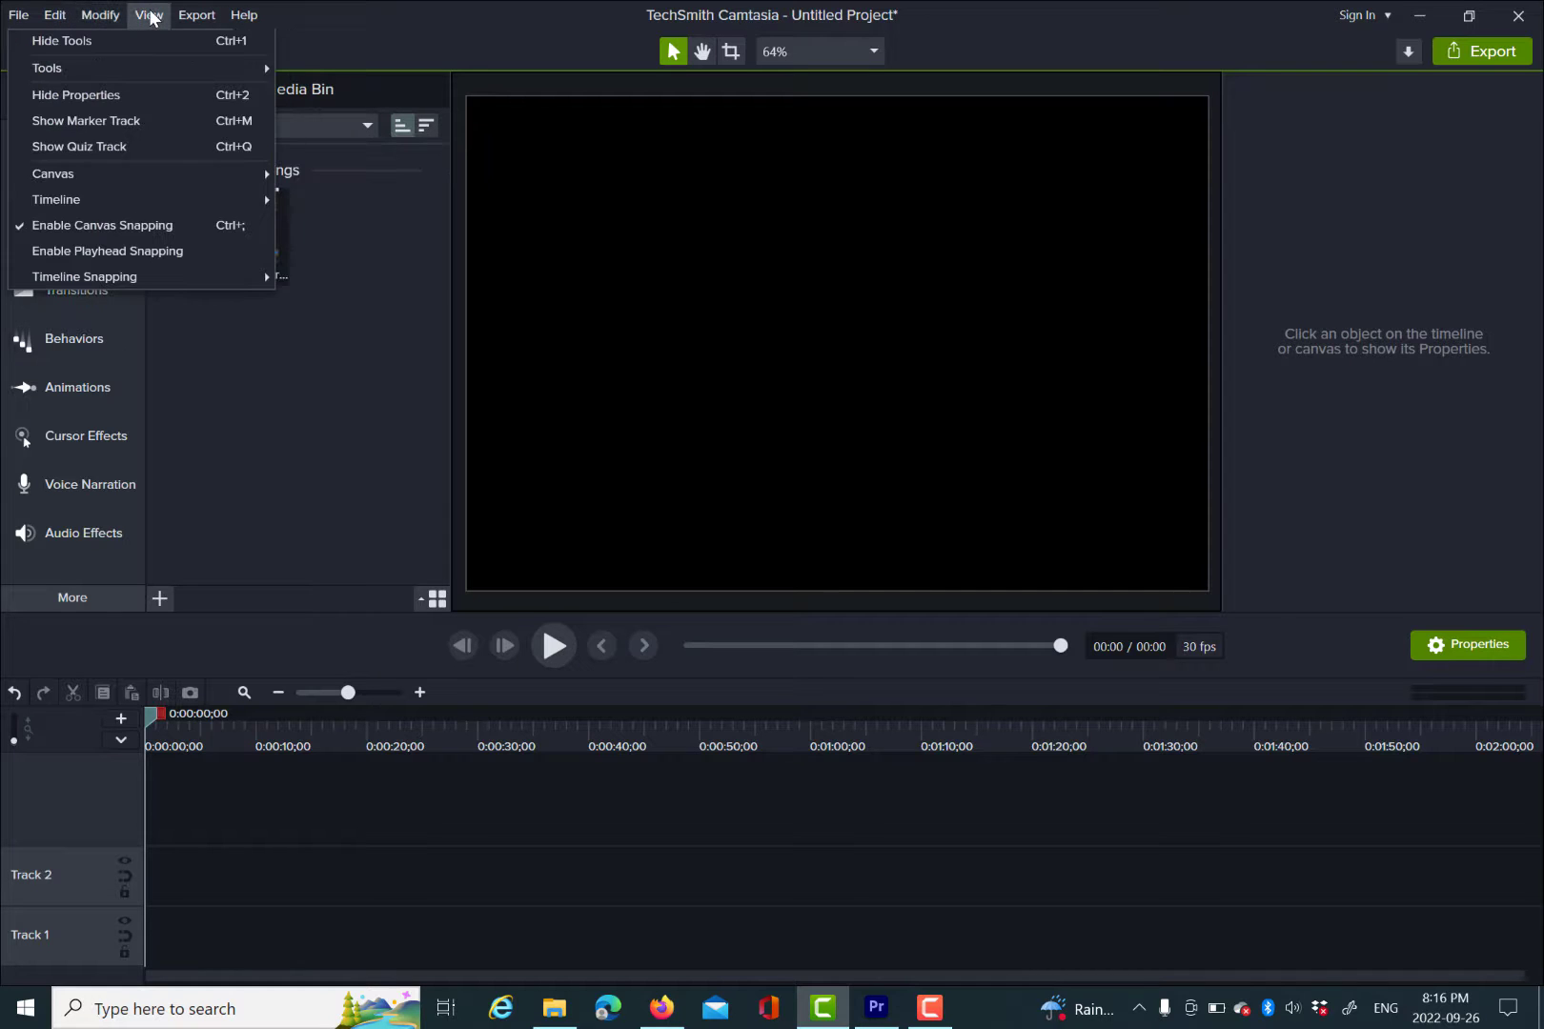
mouse_move(197, 18)
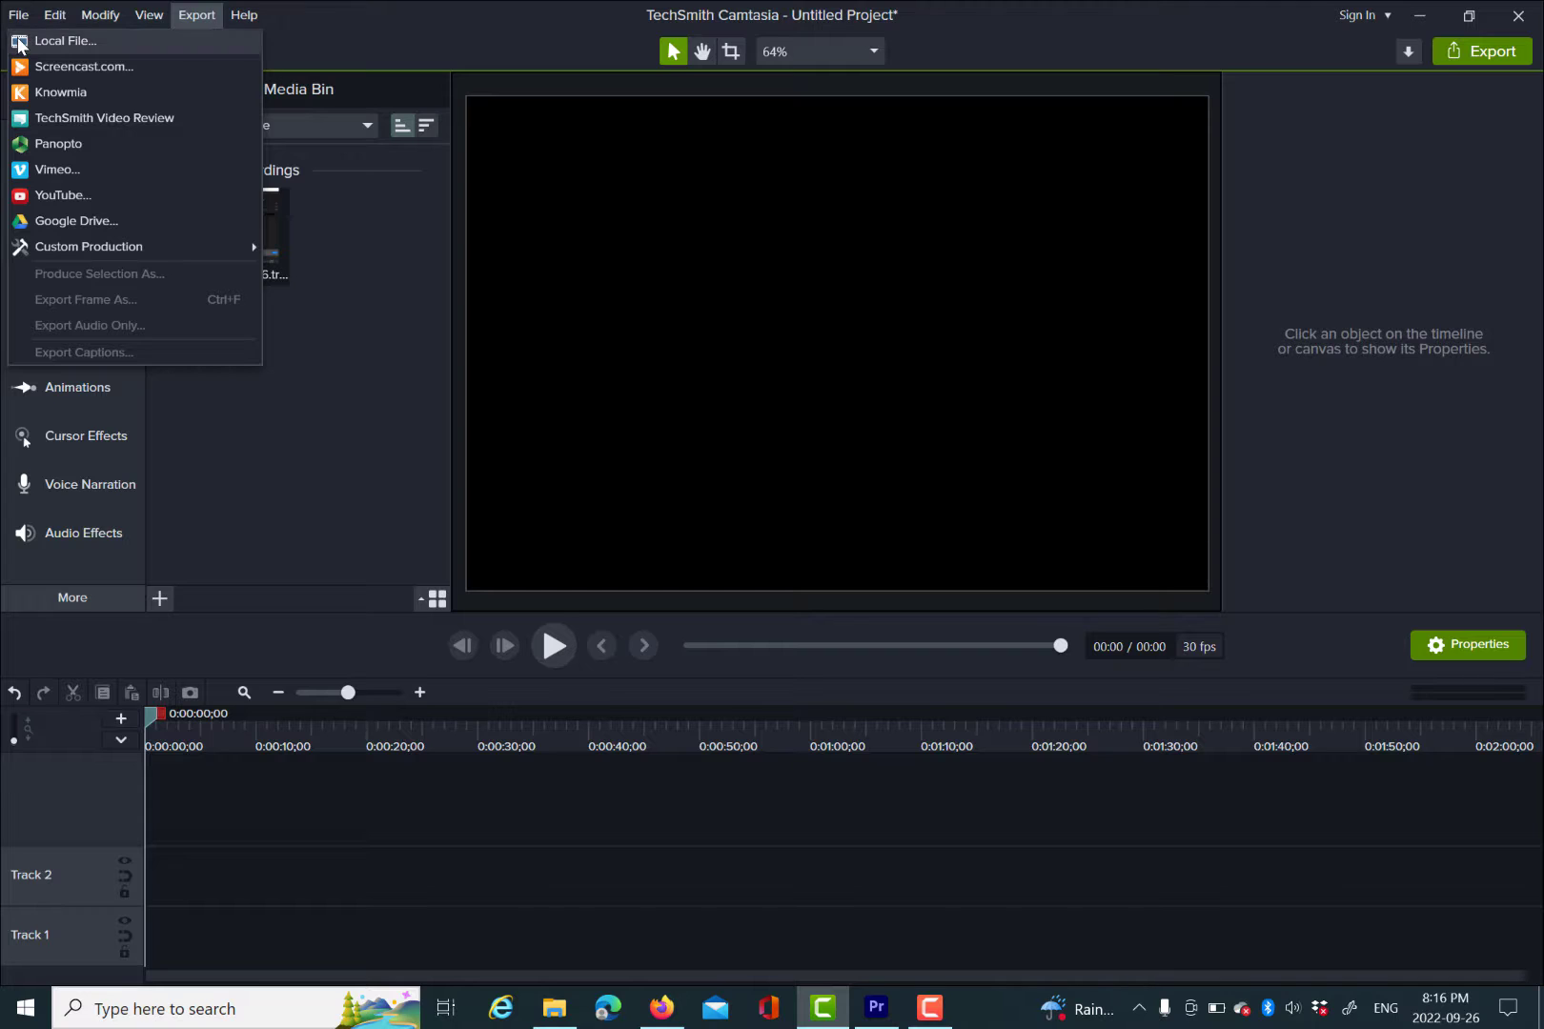
mouse_move(247, 16)
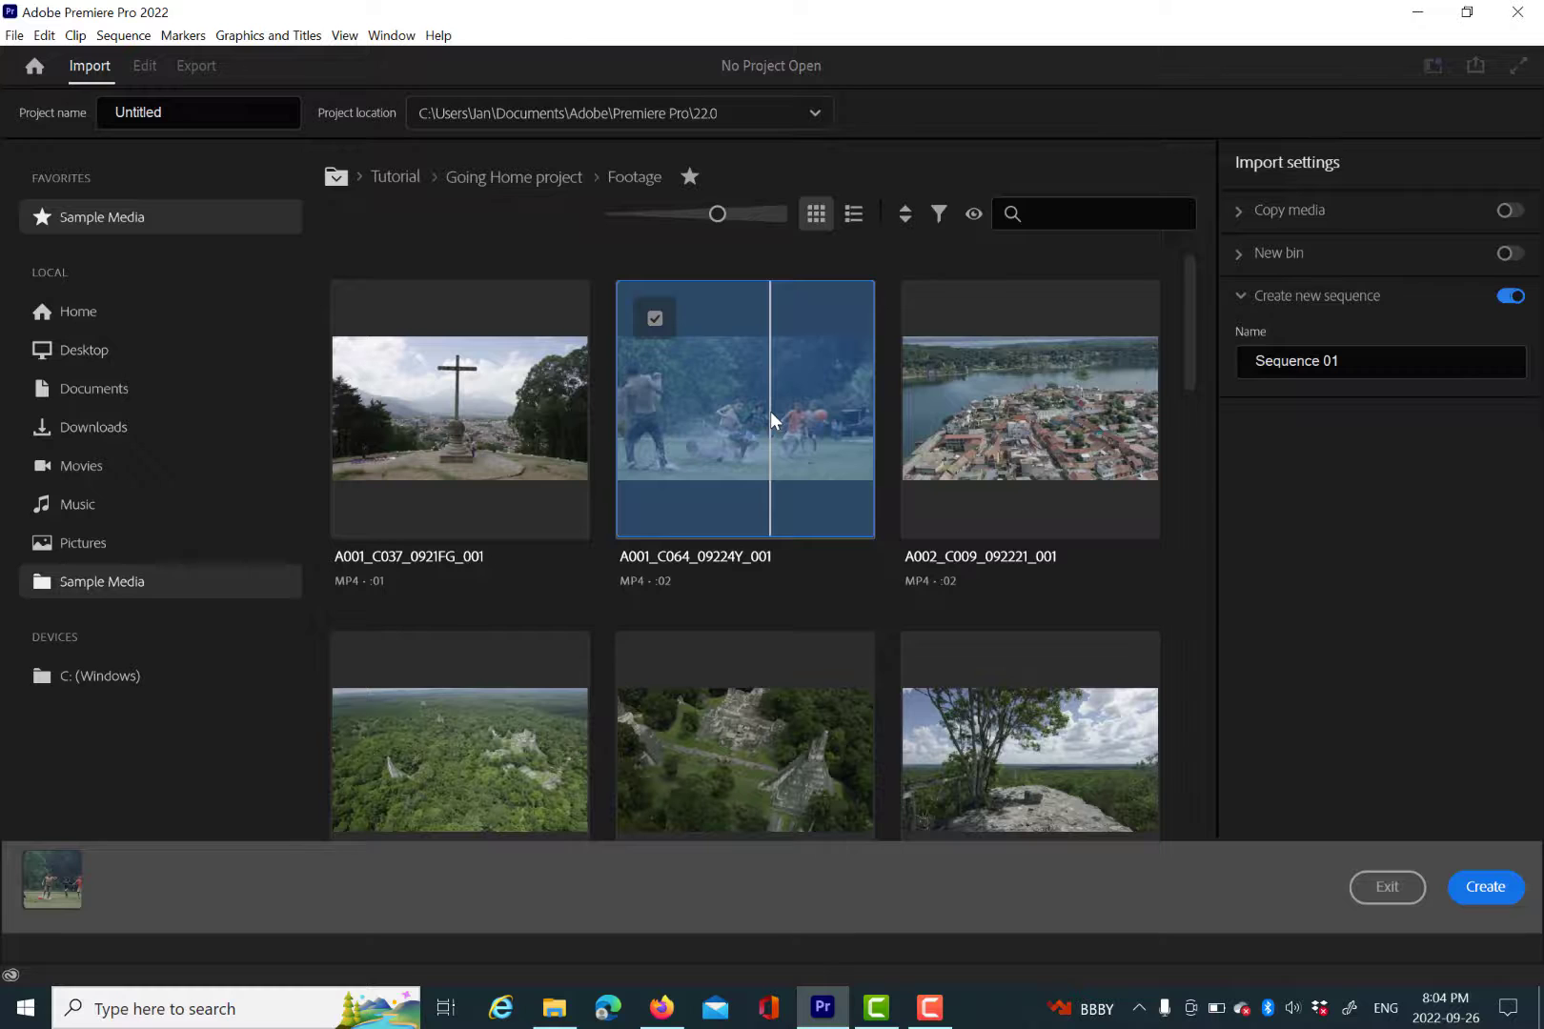
In Premiere Pro, create the Untitled project from clip A001_C064_09224Y_001 with Sequence 01, and play the sequence from its start
click(1478, 897)
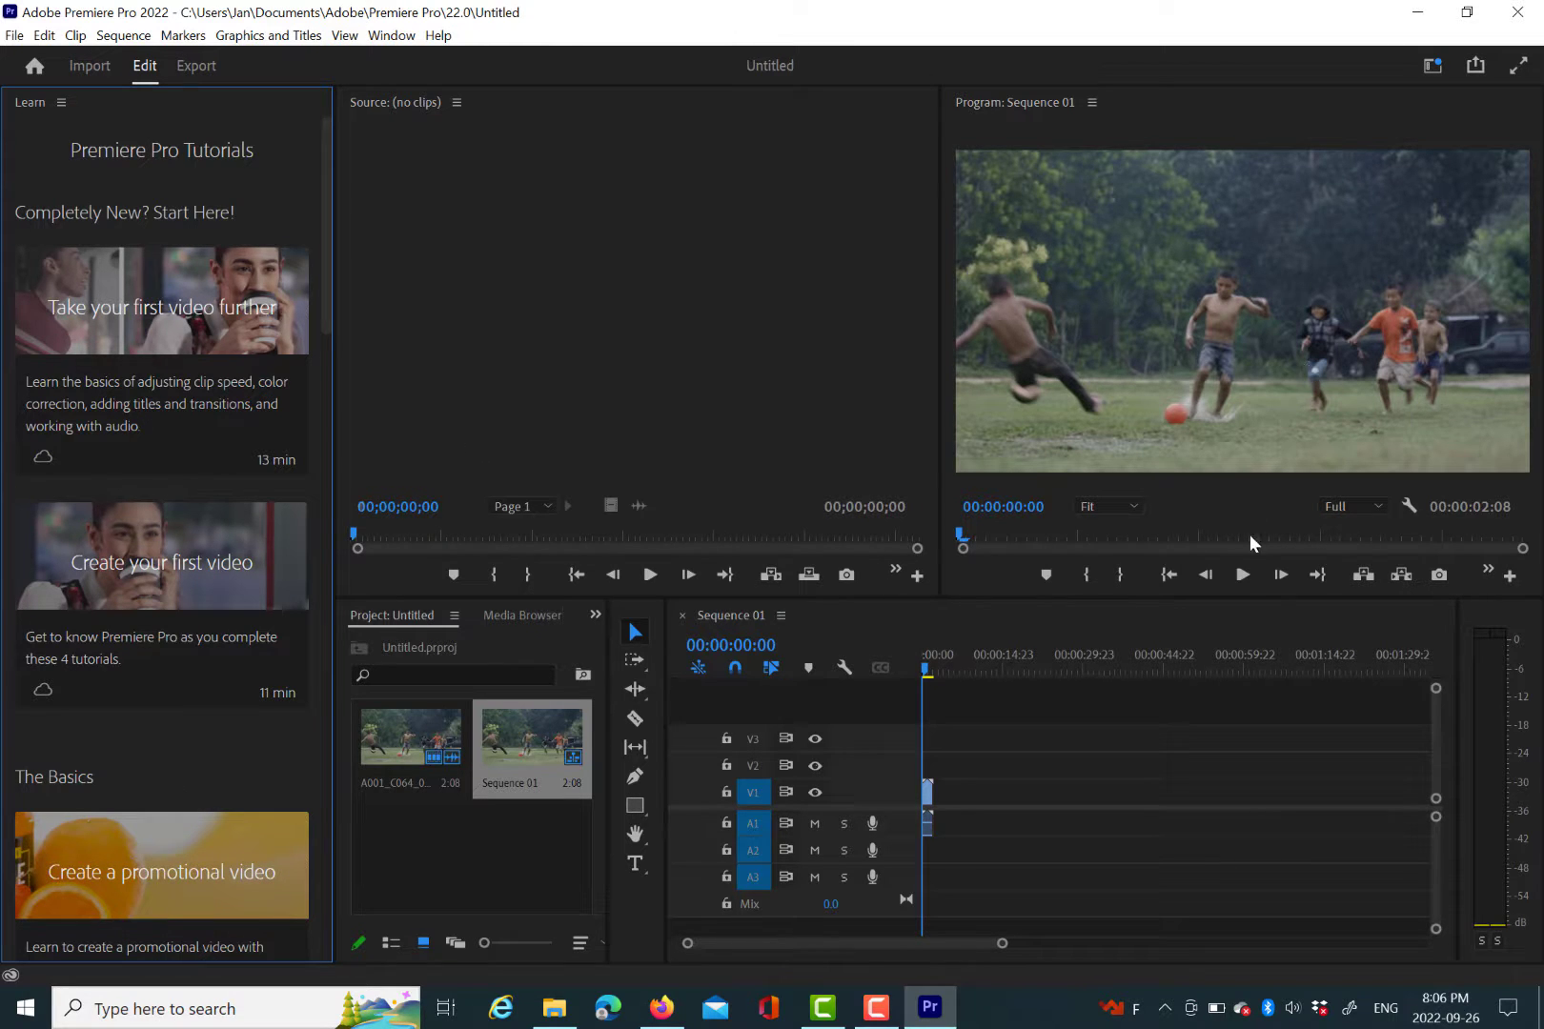
click(1241, 575)
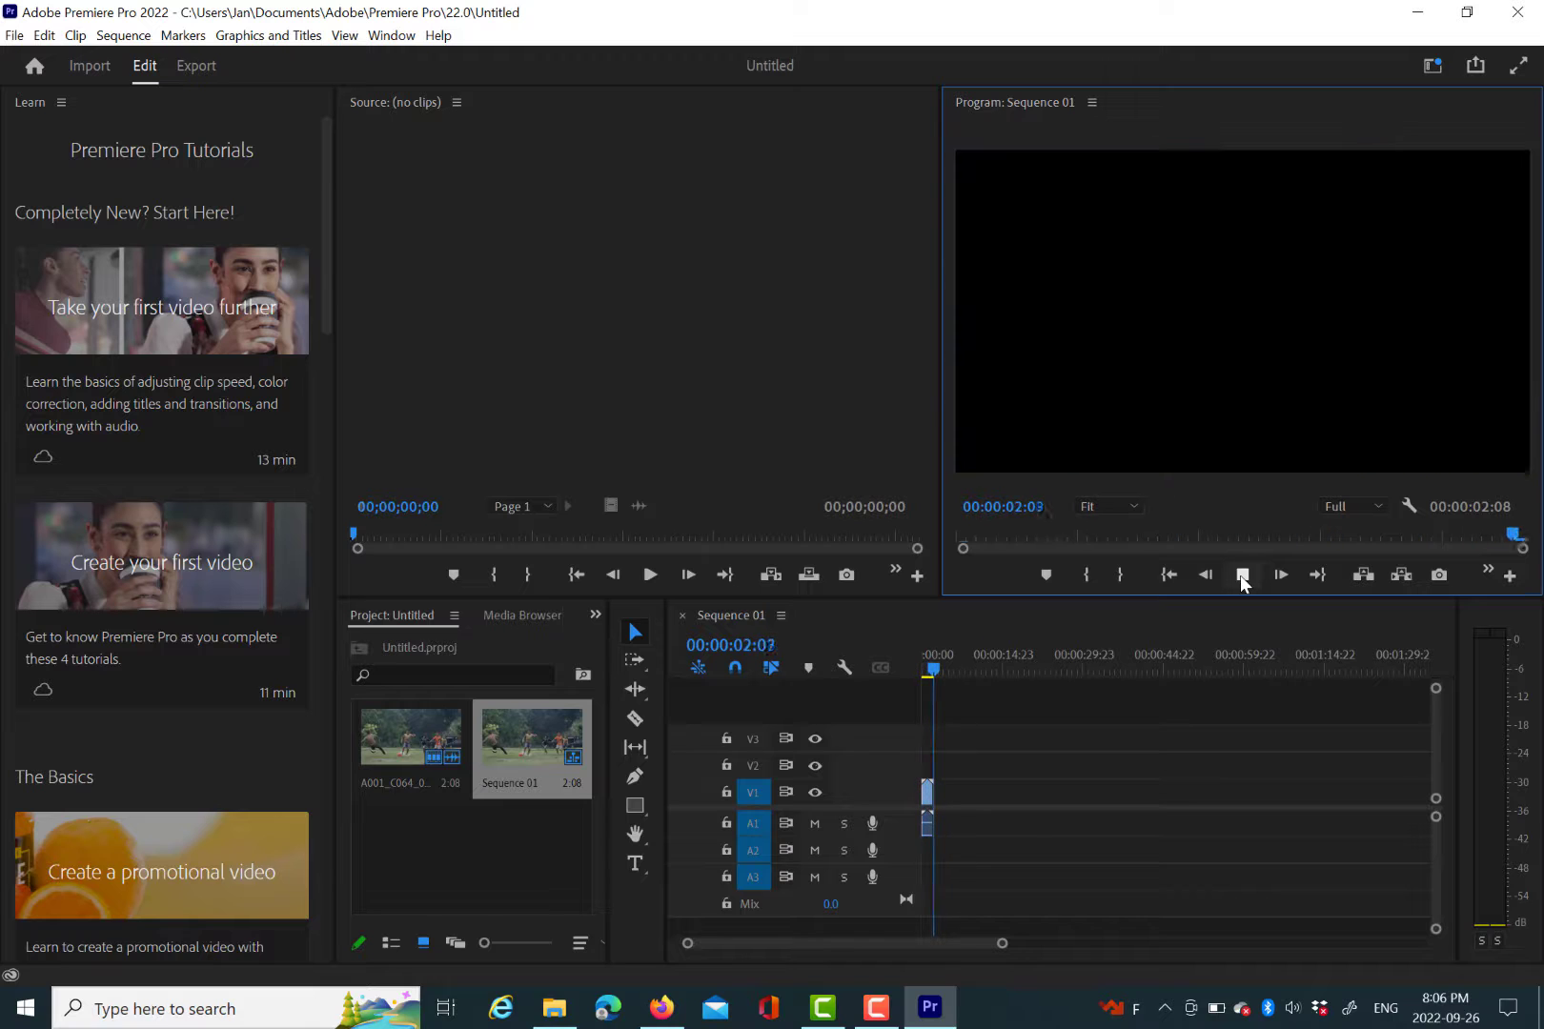
click(1165, 576)
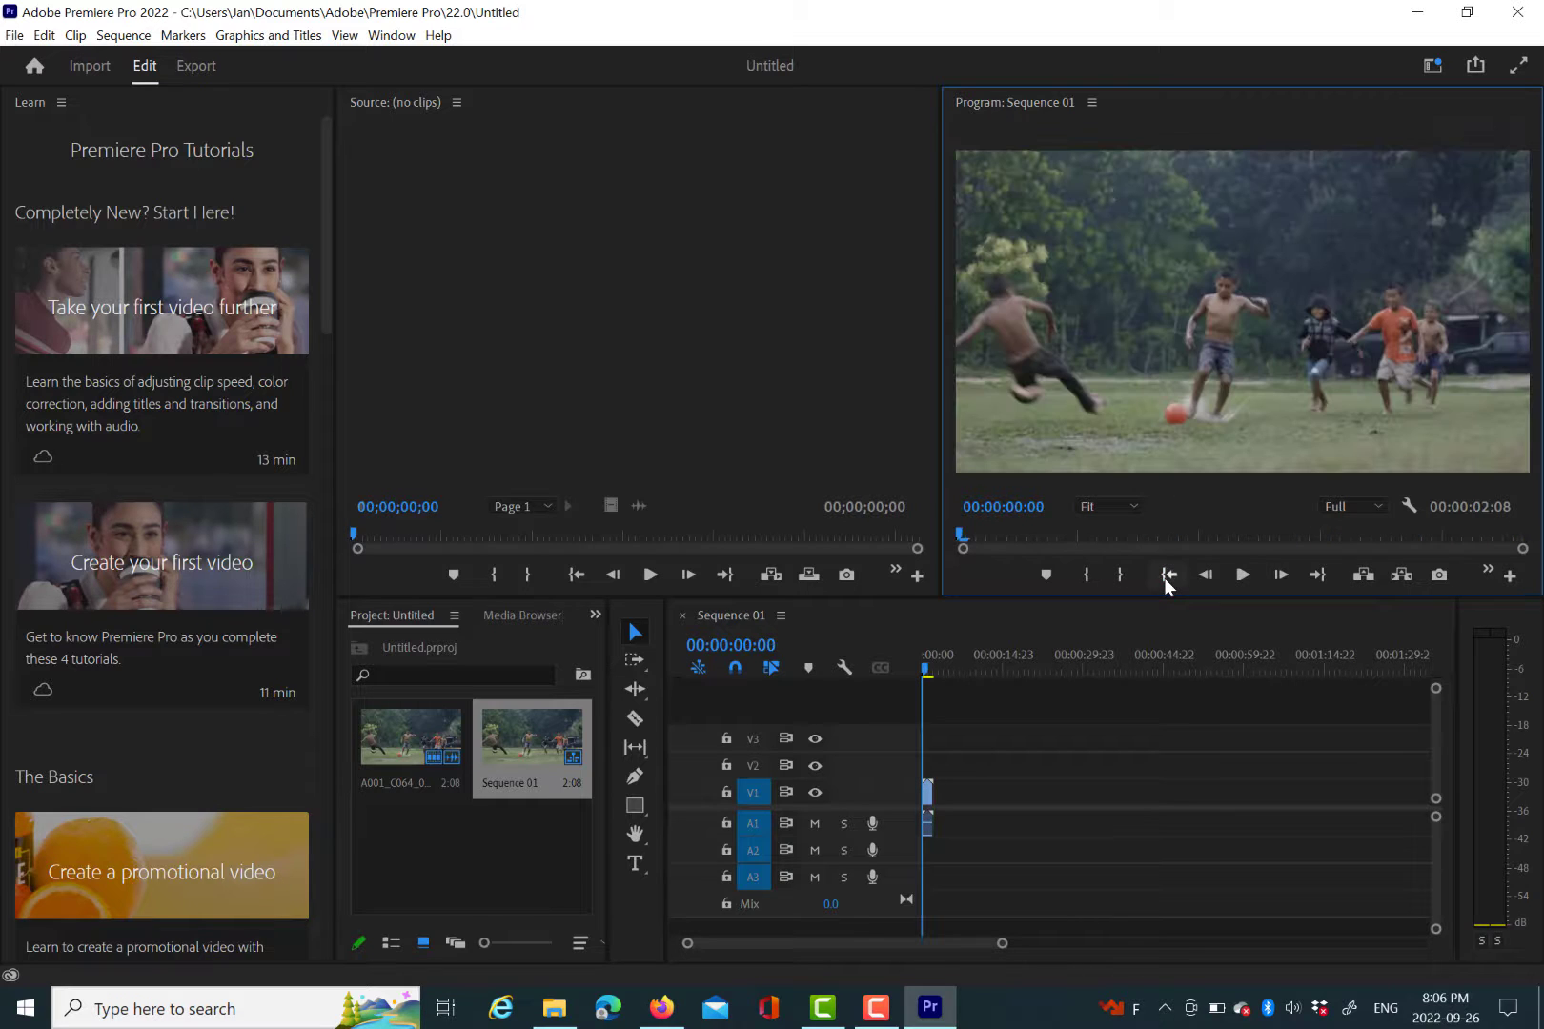
click(1244, 574)
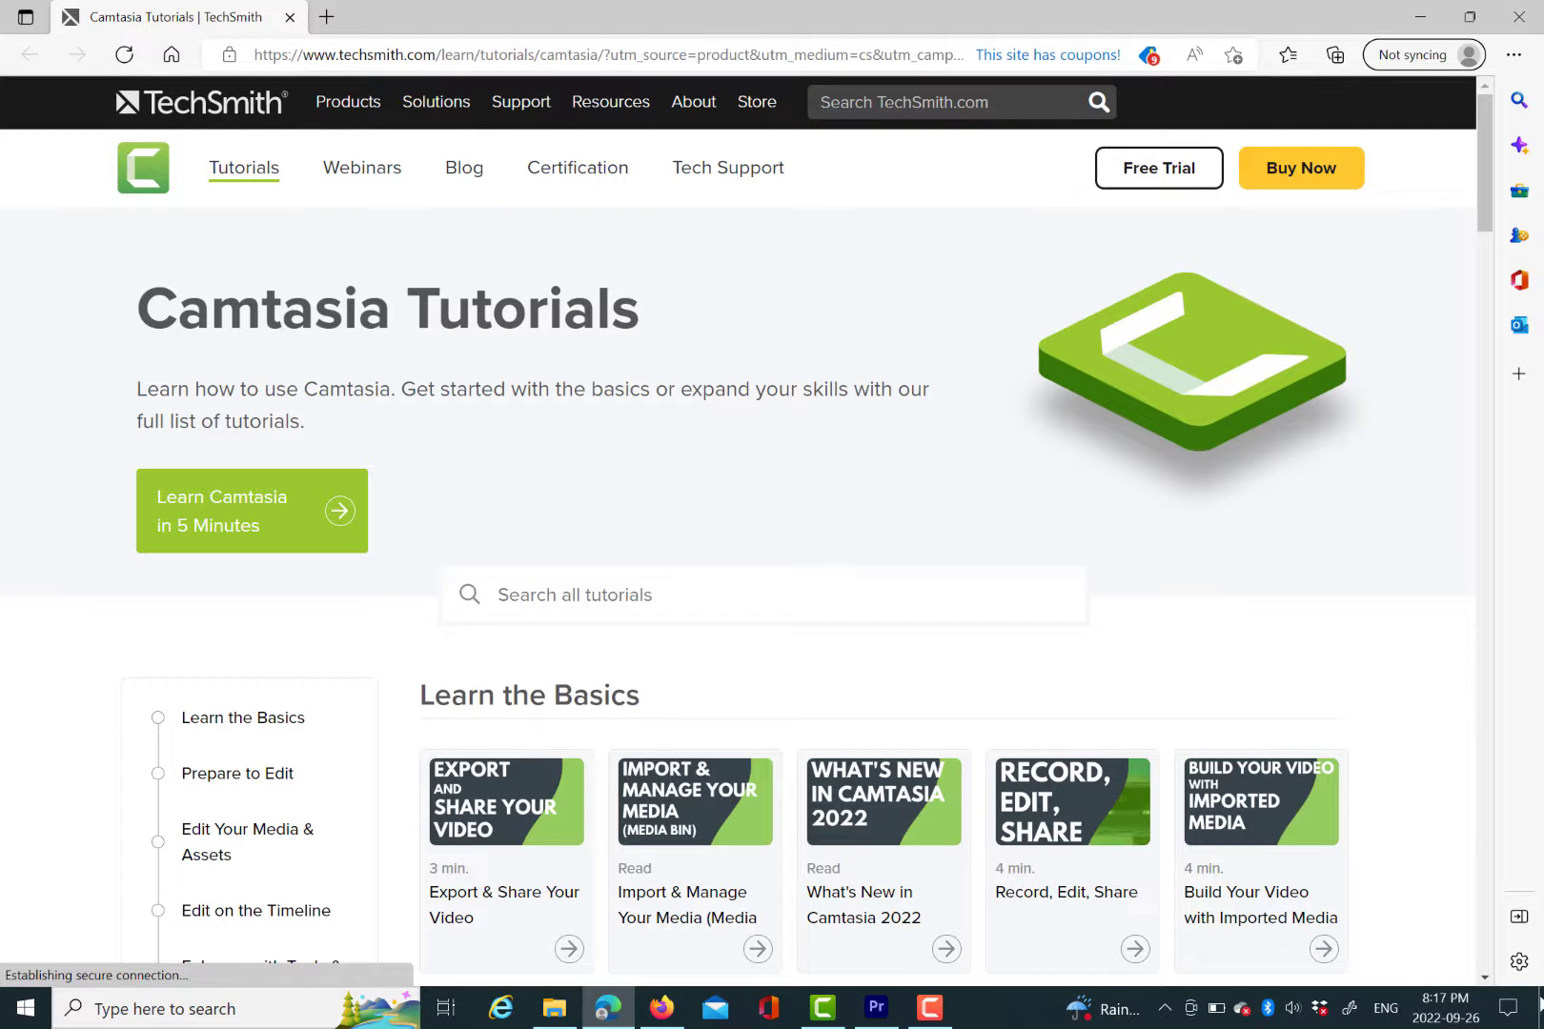
Look through the Camtasia Tutorials page from Learn the Basics to the media and timeline editing sections
scroll(1491, 979, down, 1)
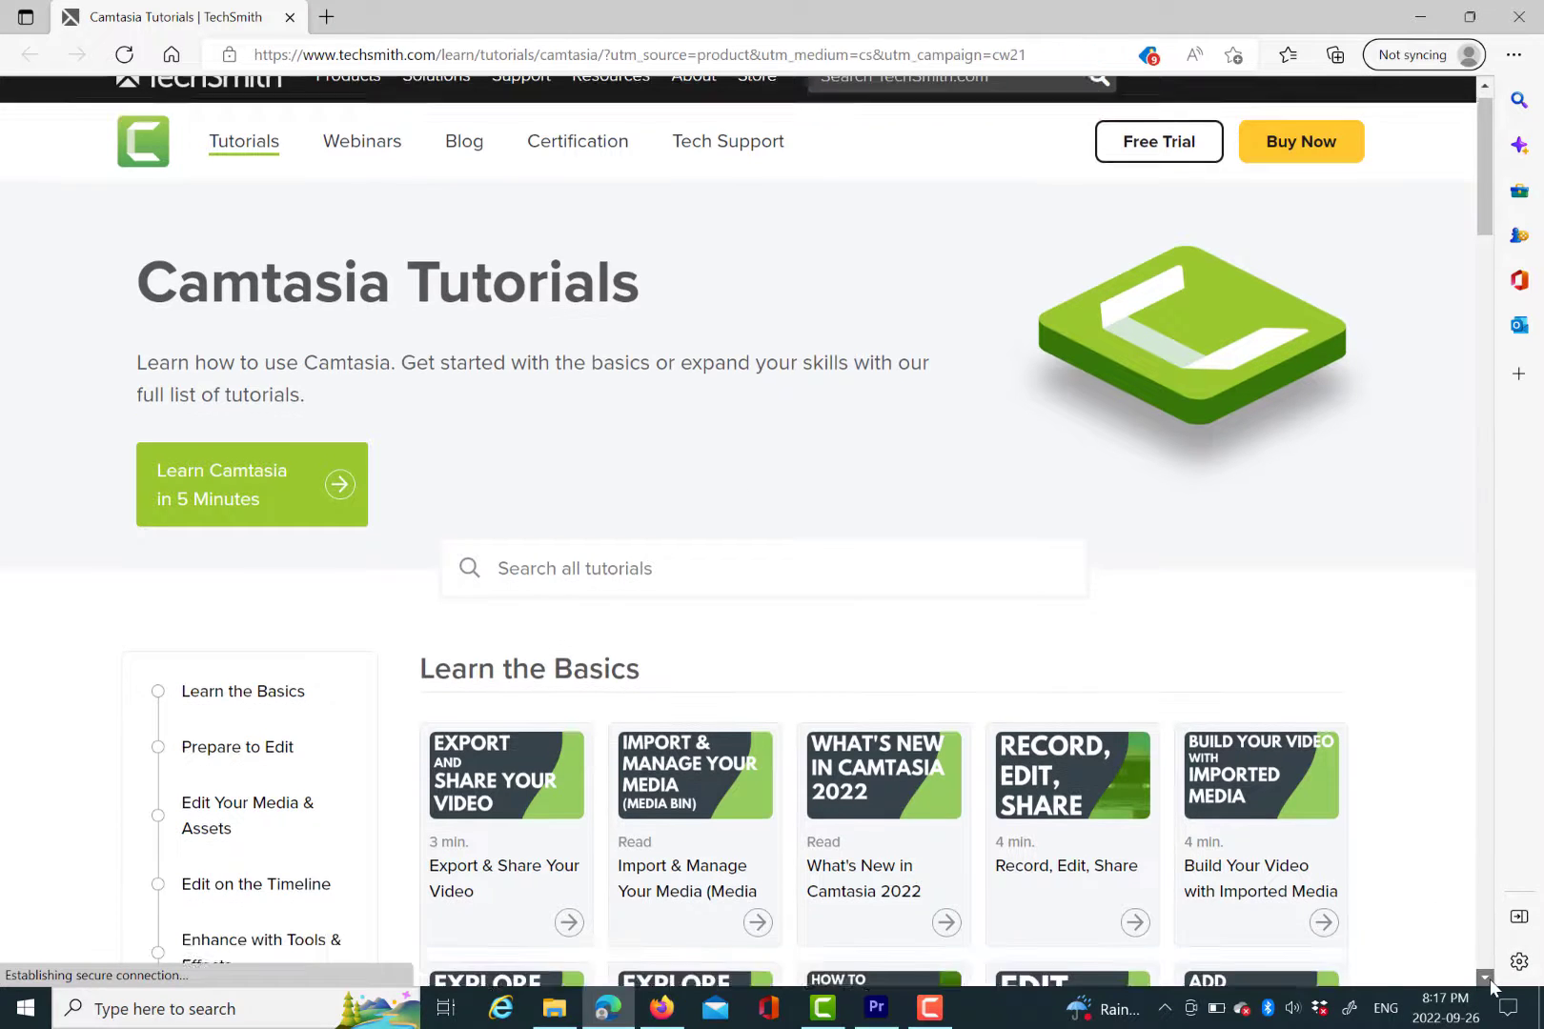
scroll(1490, 982, down, 1)
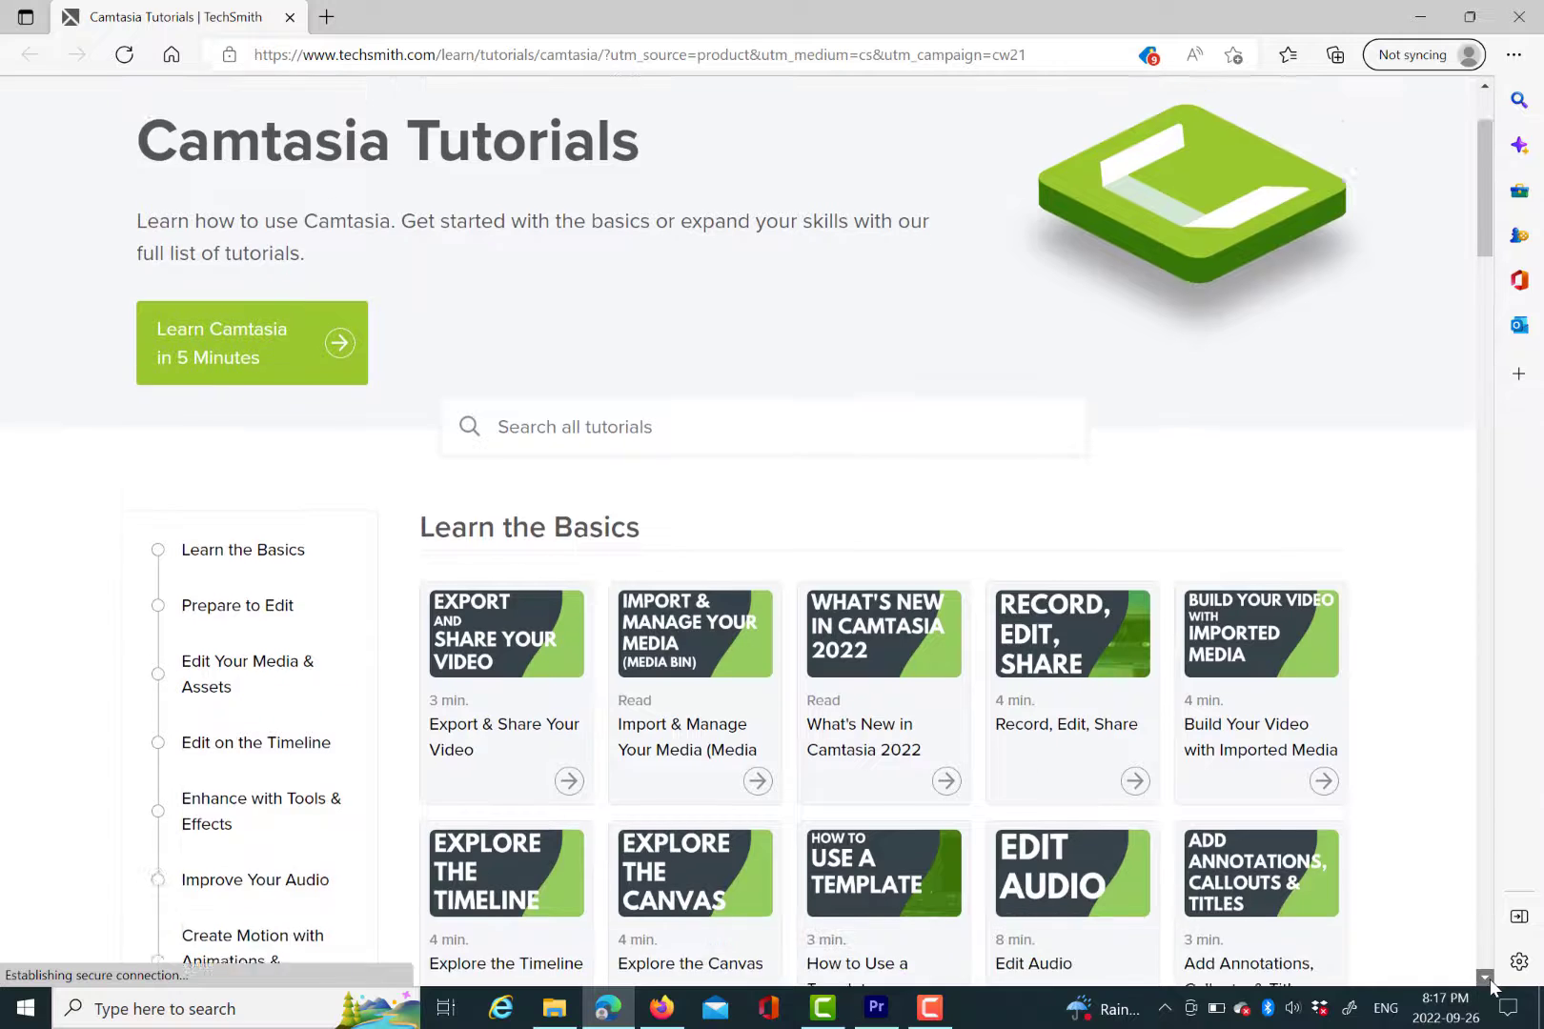
scroll(1493, 987, down, 1)
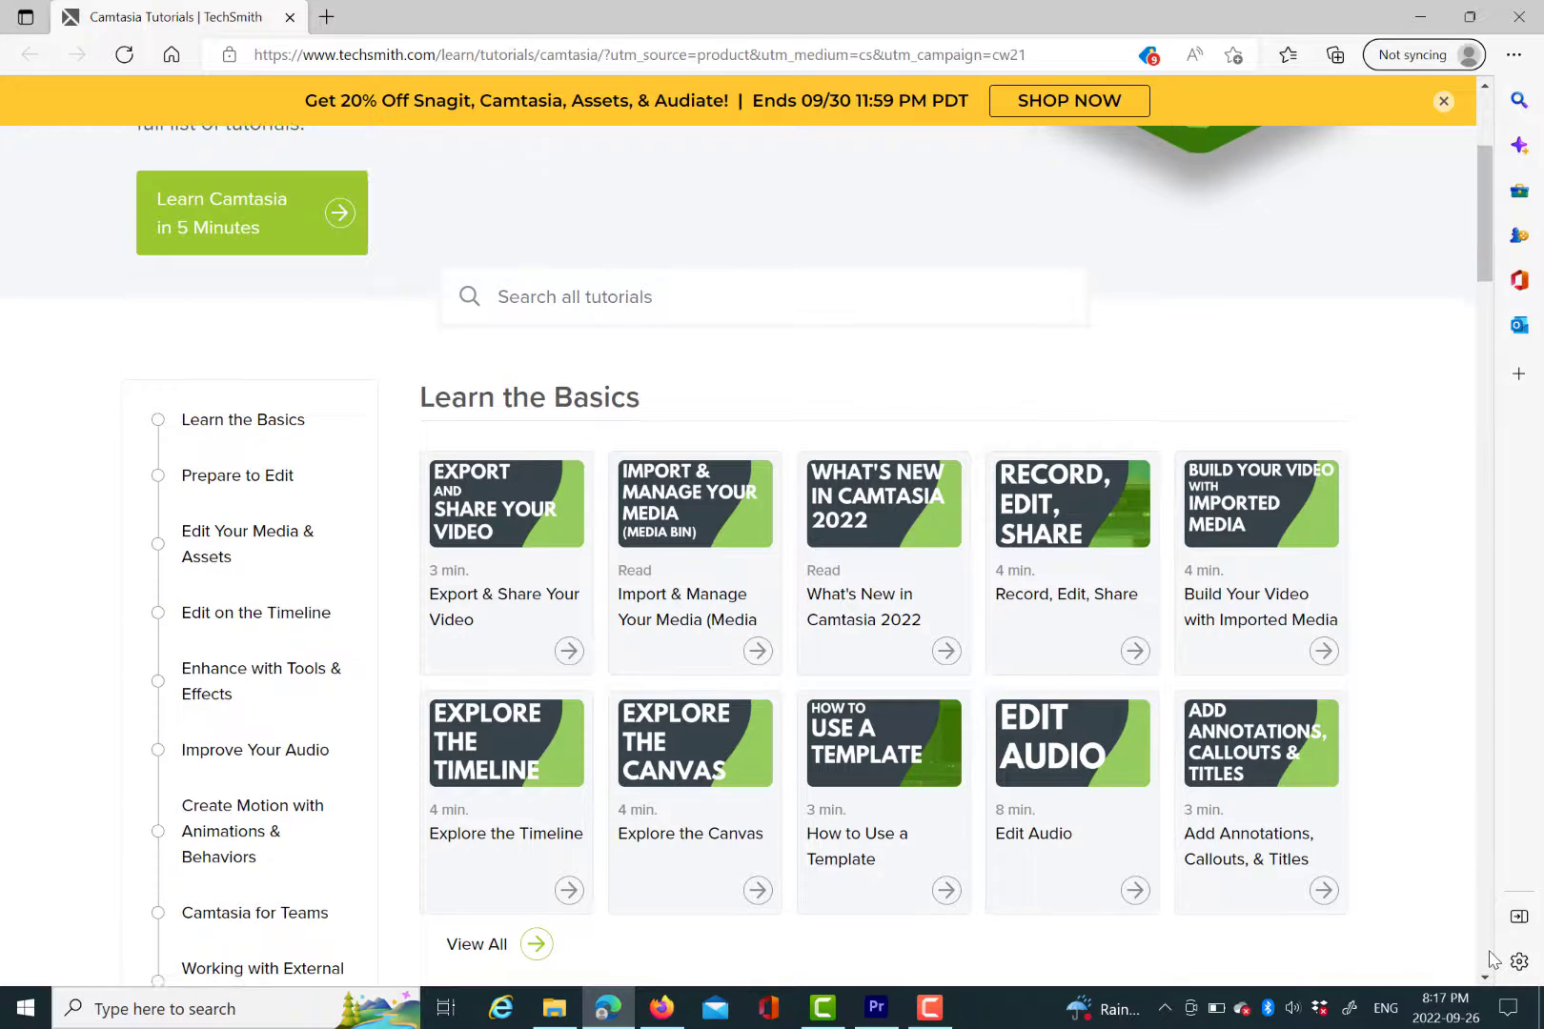
scroll(1492, 963, down, 7)
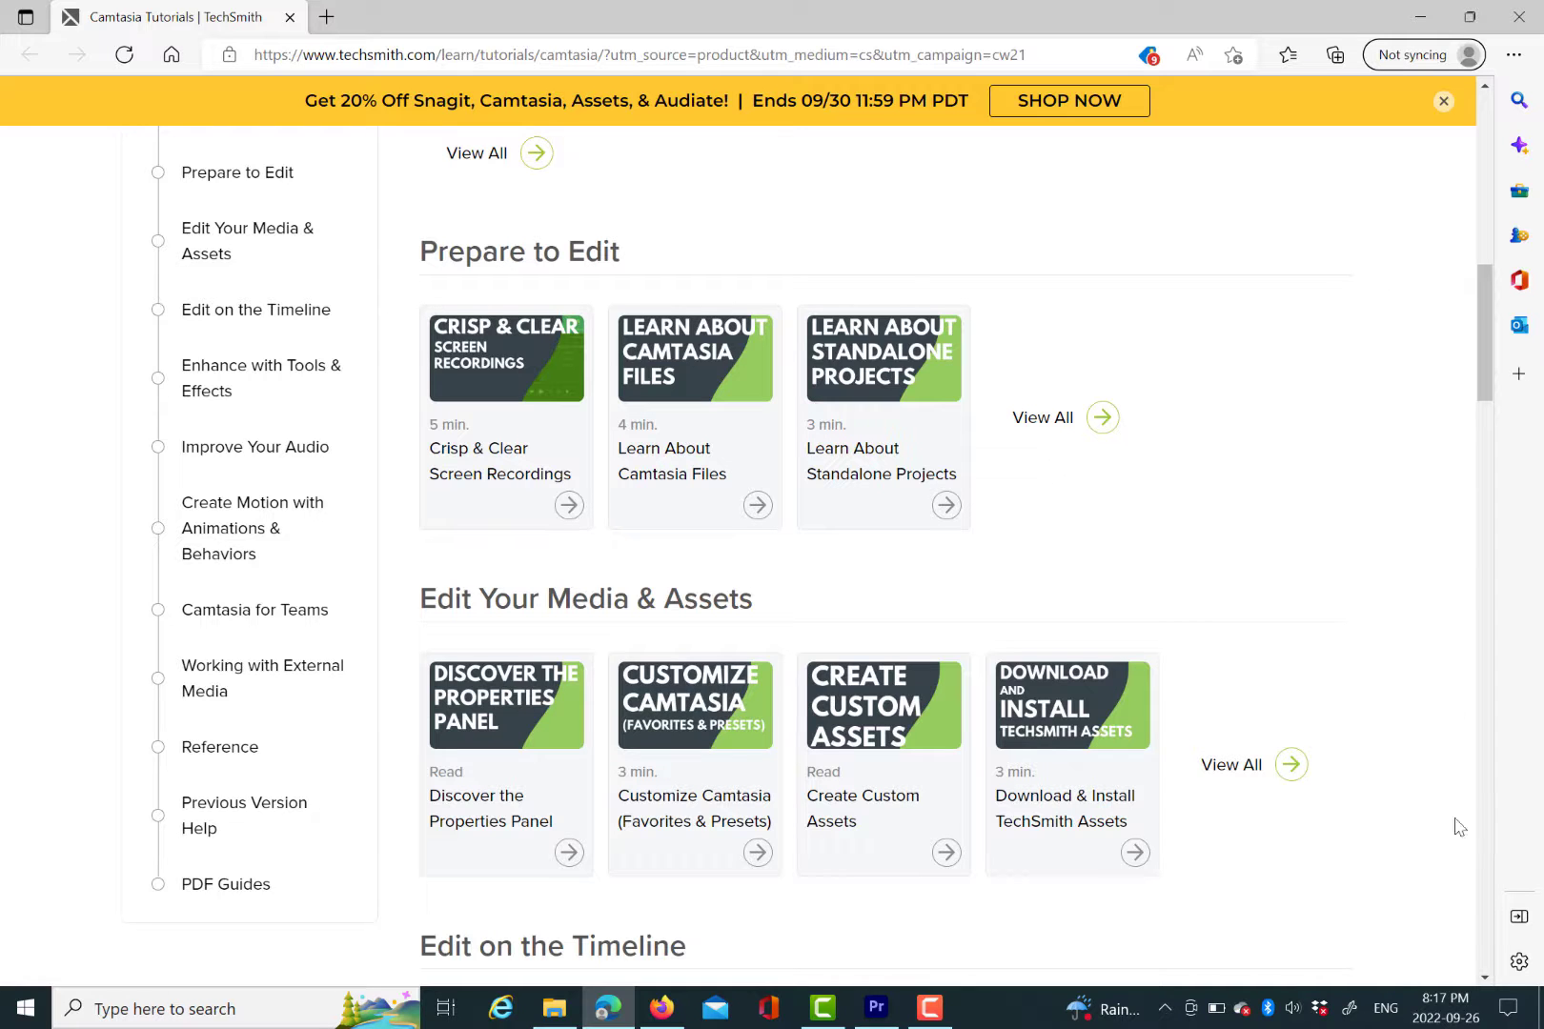
scroll(1491, 136, up, 5)
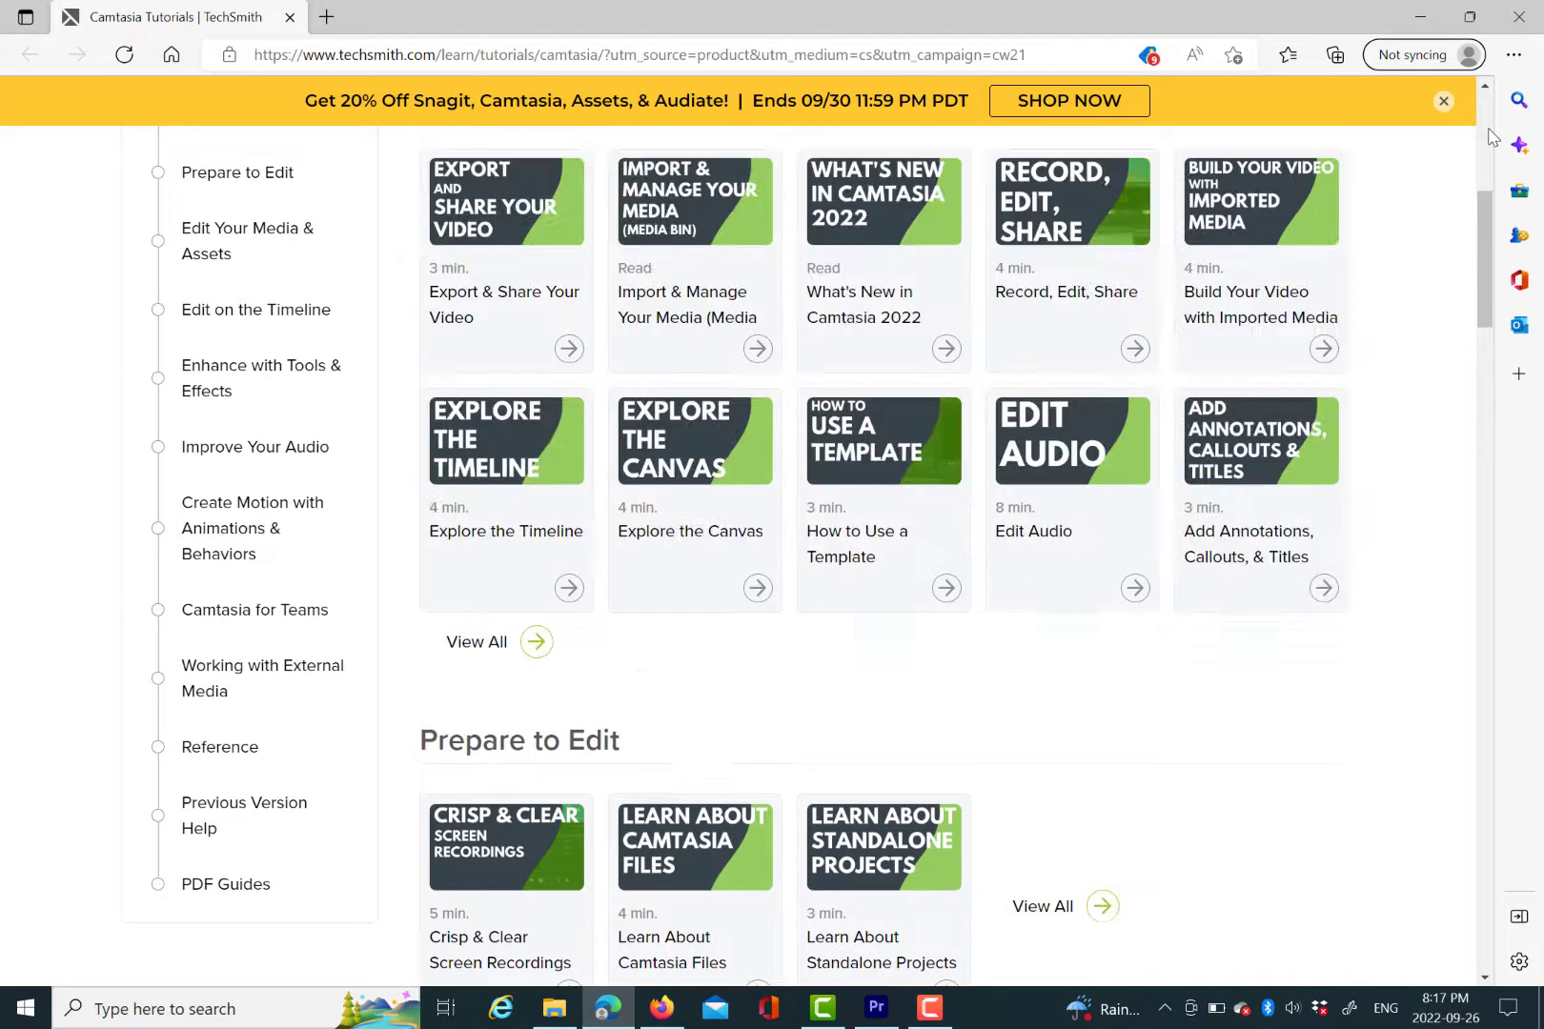
scroll(1493, 137, up, 3)
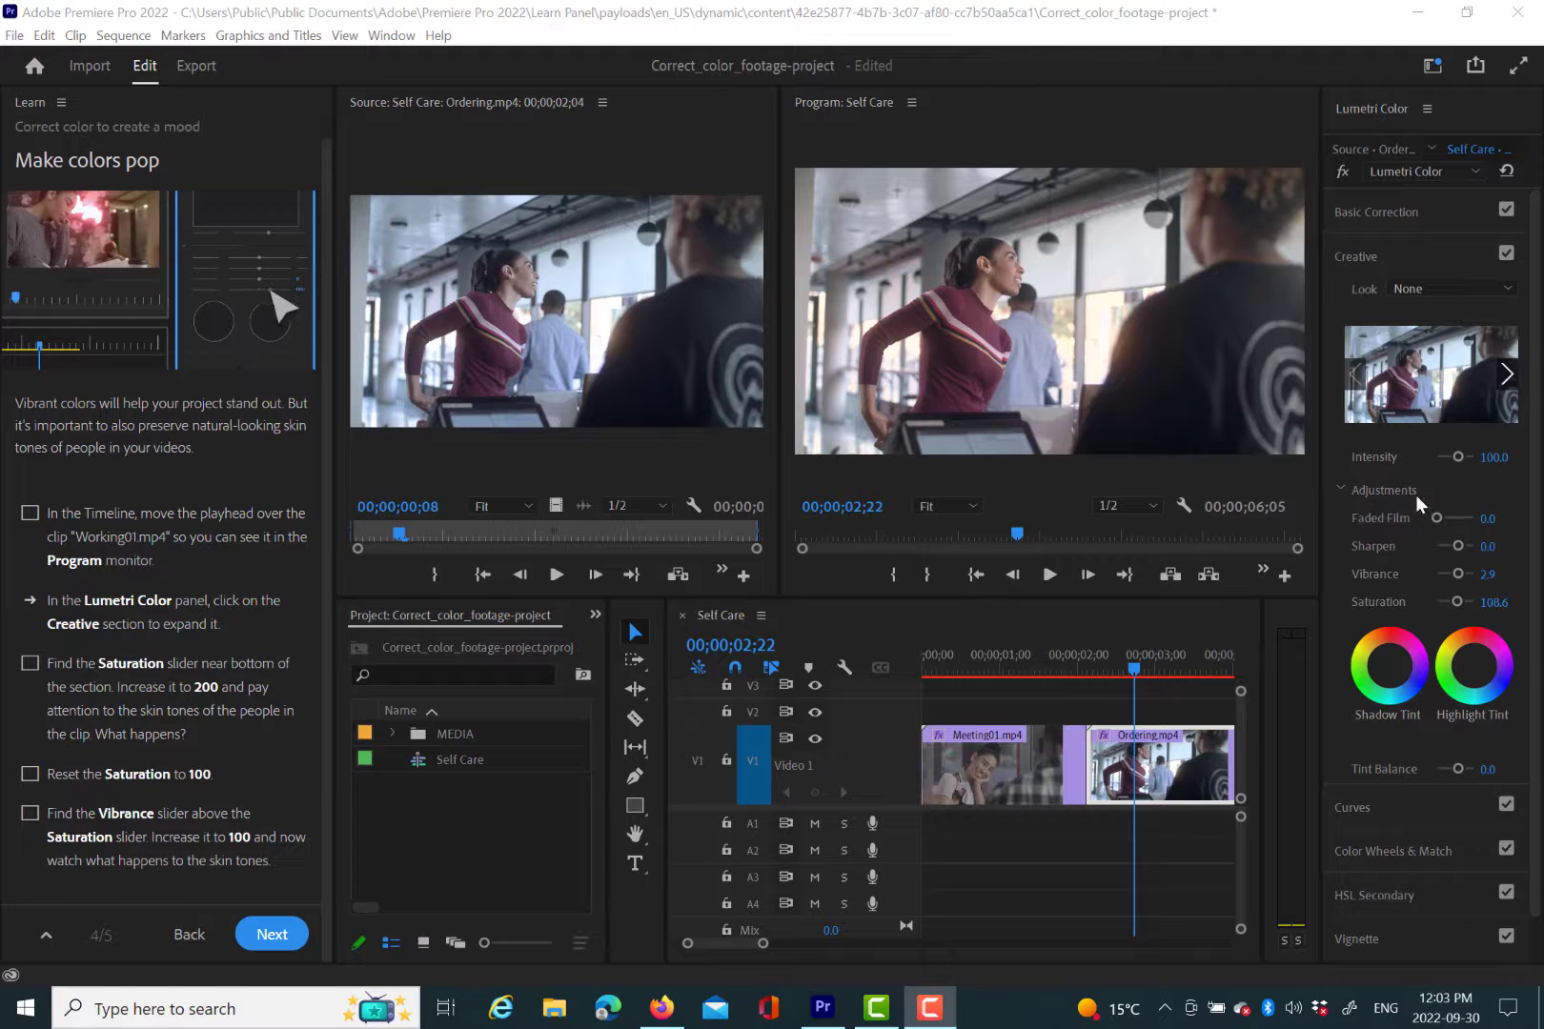
In Premiere Pro, set the Ordering.mp4 clip's Lumetri creative vibrance to 31.4 and saturation to 120
mouse_move(1456, 572)
mouse_down()
mouse_move(1478, 581)
mouse_move(1459, 577)
mouse_move(1473, 601)
mouse_move(1458, 603)
mouse_up()
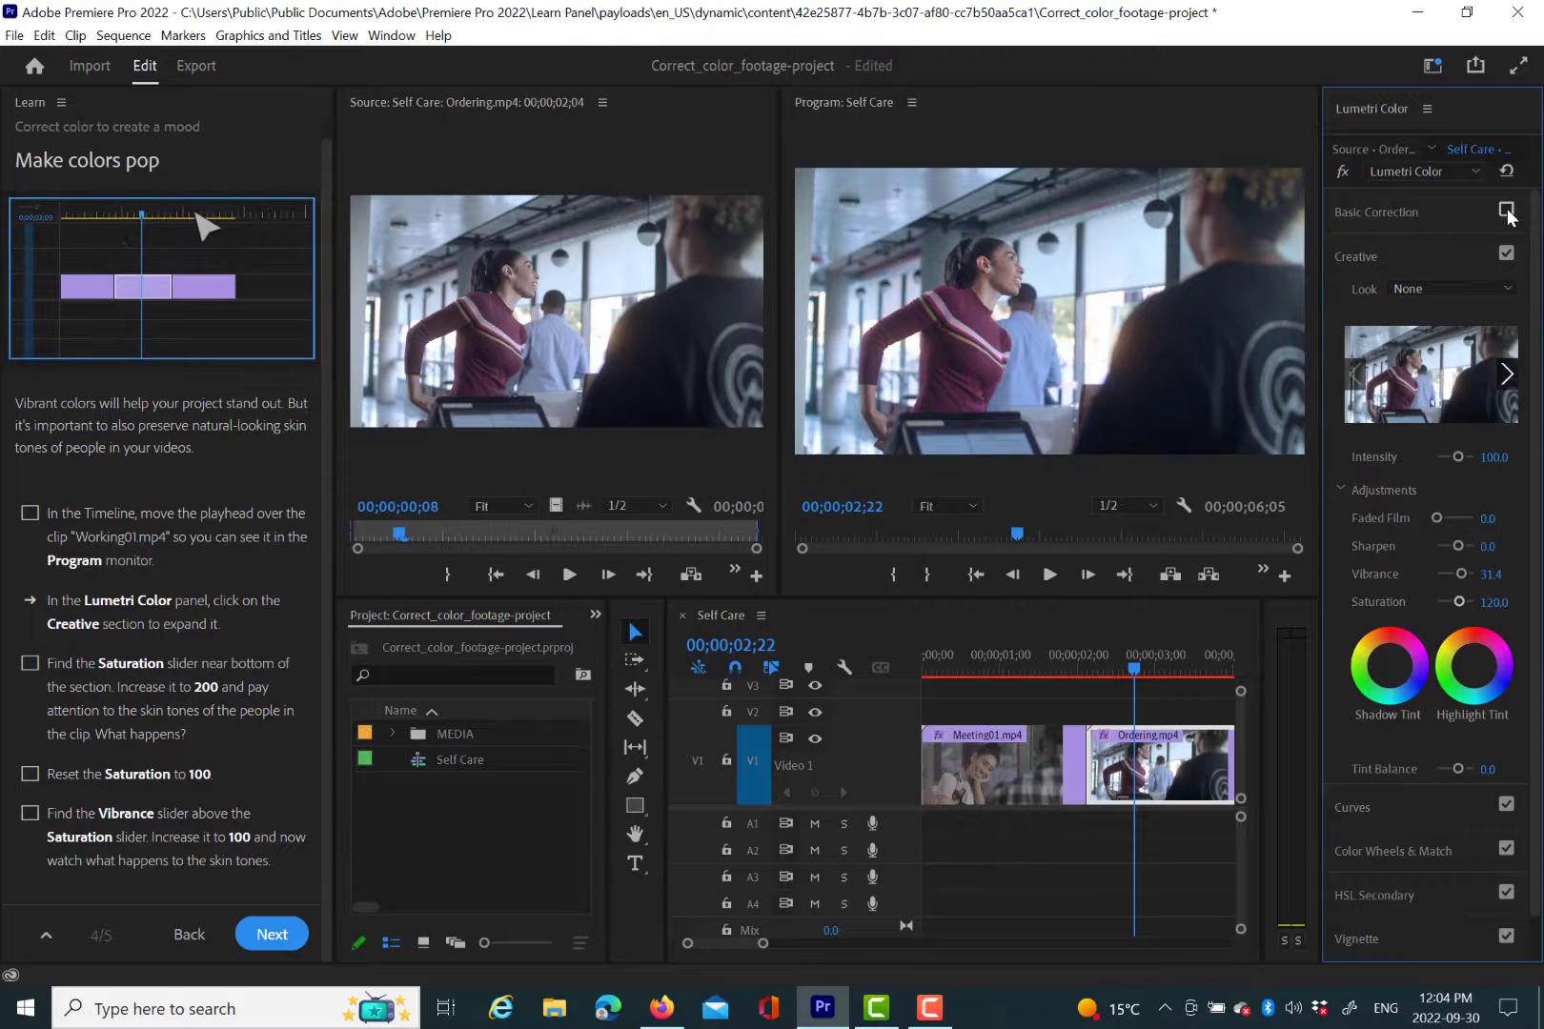
Correct the Ordering.mp4 clip's white balance in Lumetri Basic Correction by sampling several different spots of the frame with the eyedropper
click(1468, 215)
click(1452, 377)
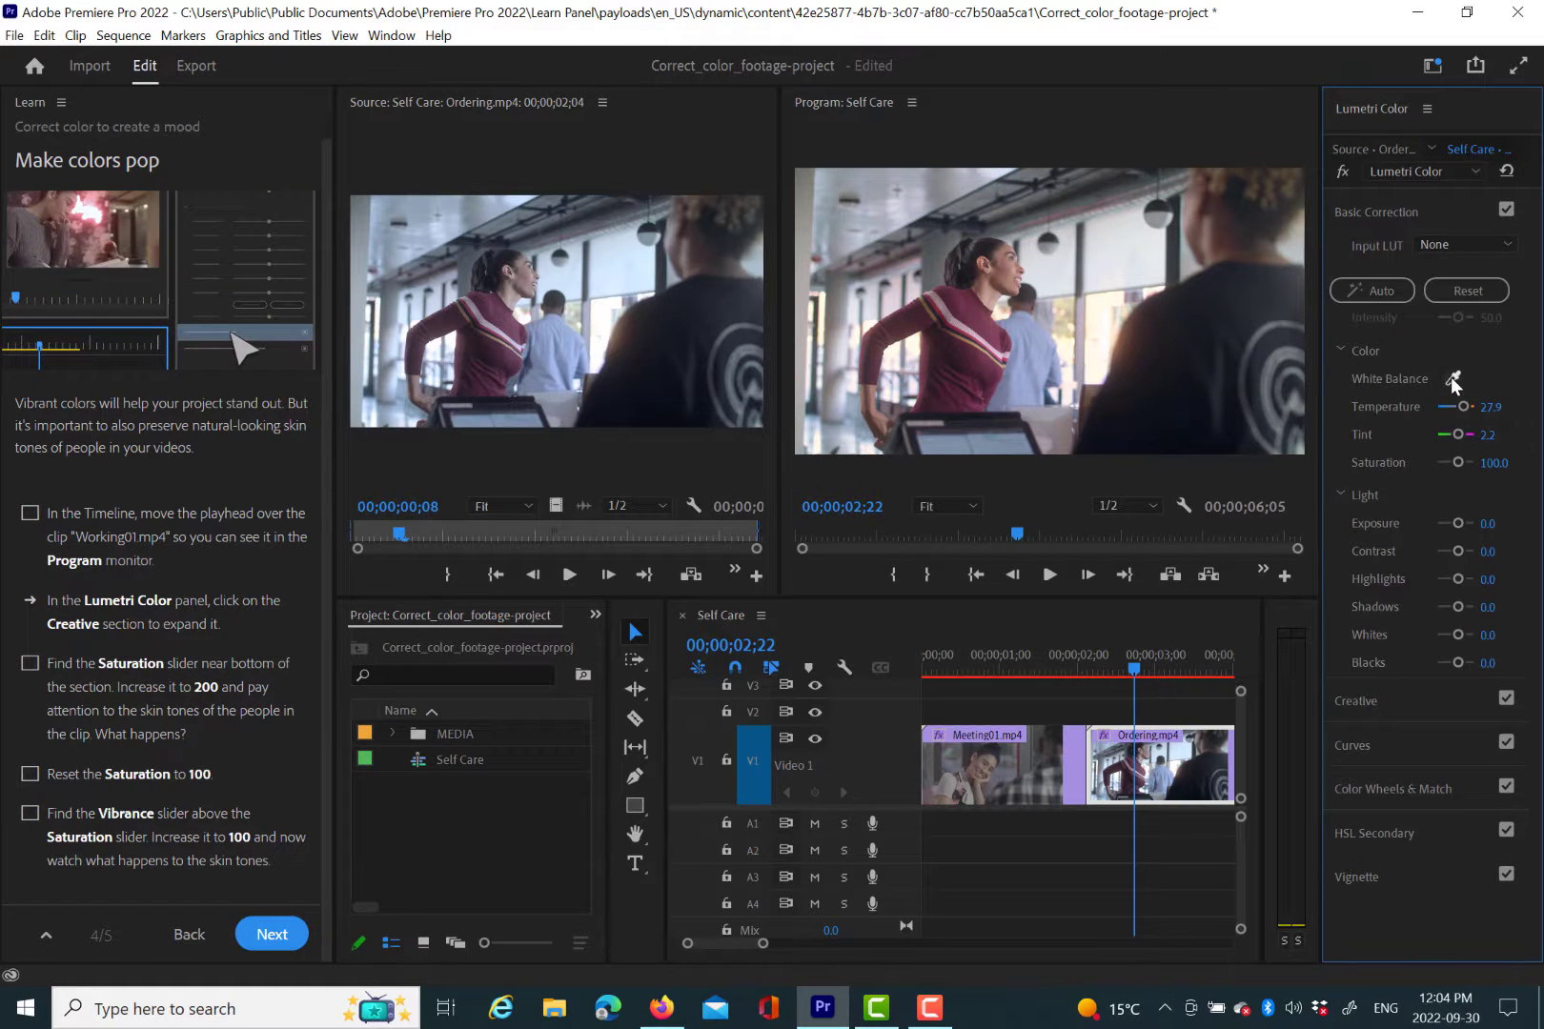
click(1125, 251)
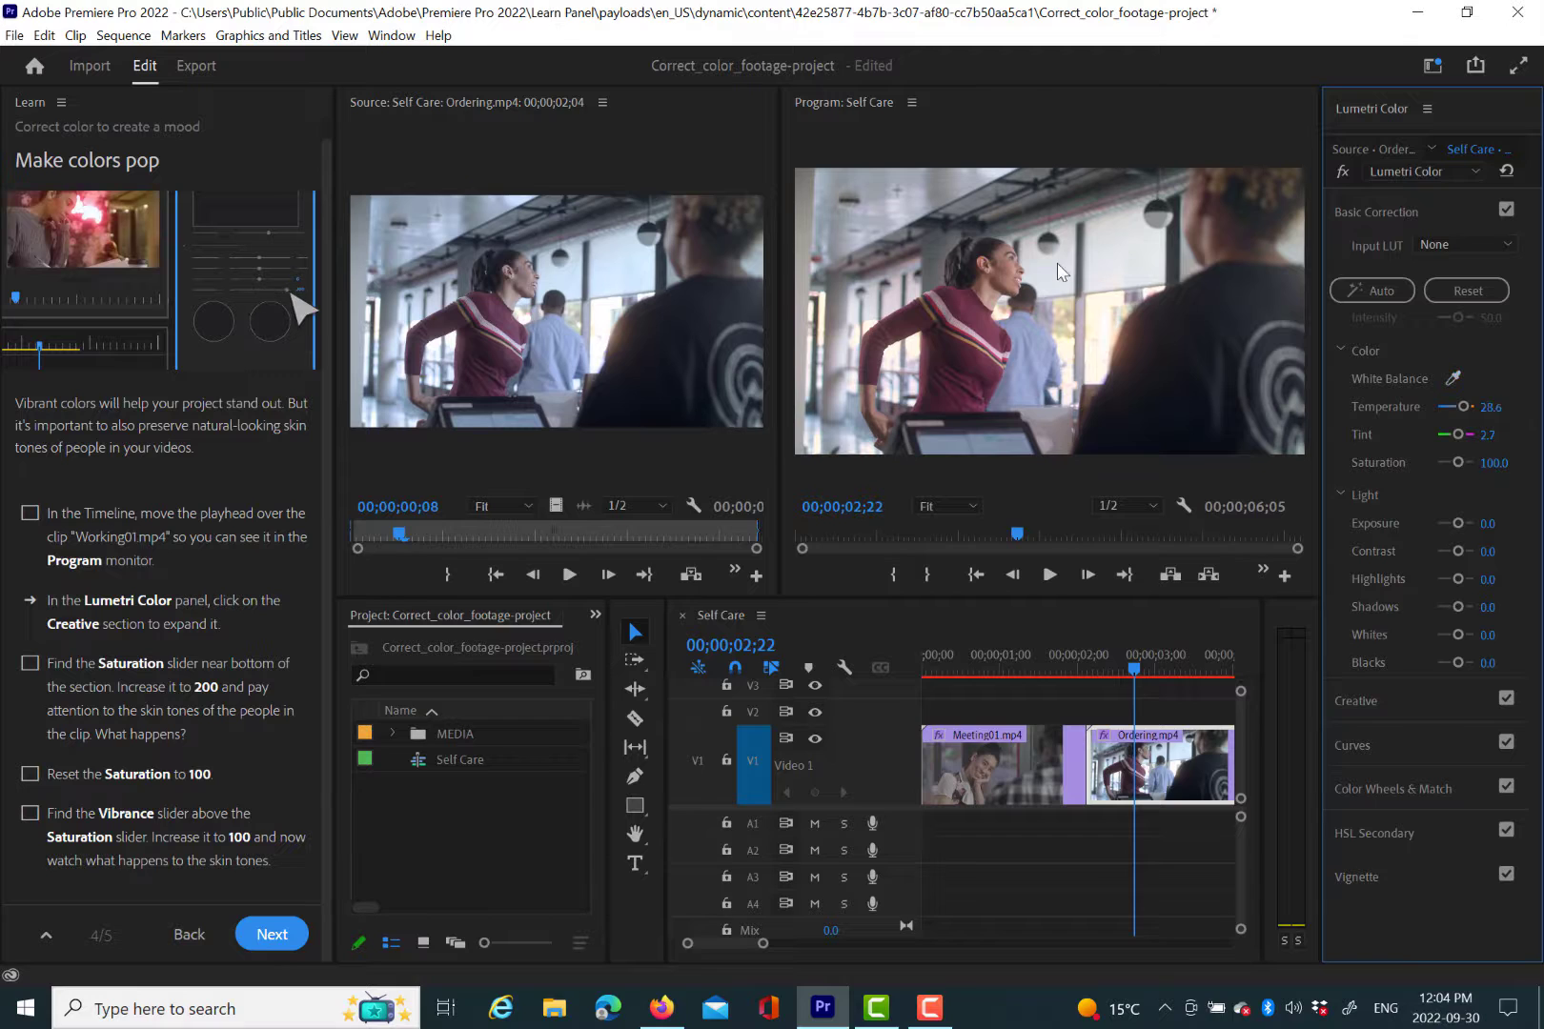
click(1452, 379)
click(1060, 259)
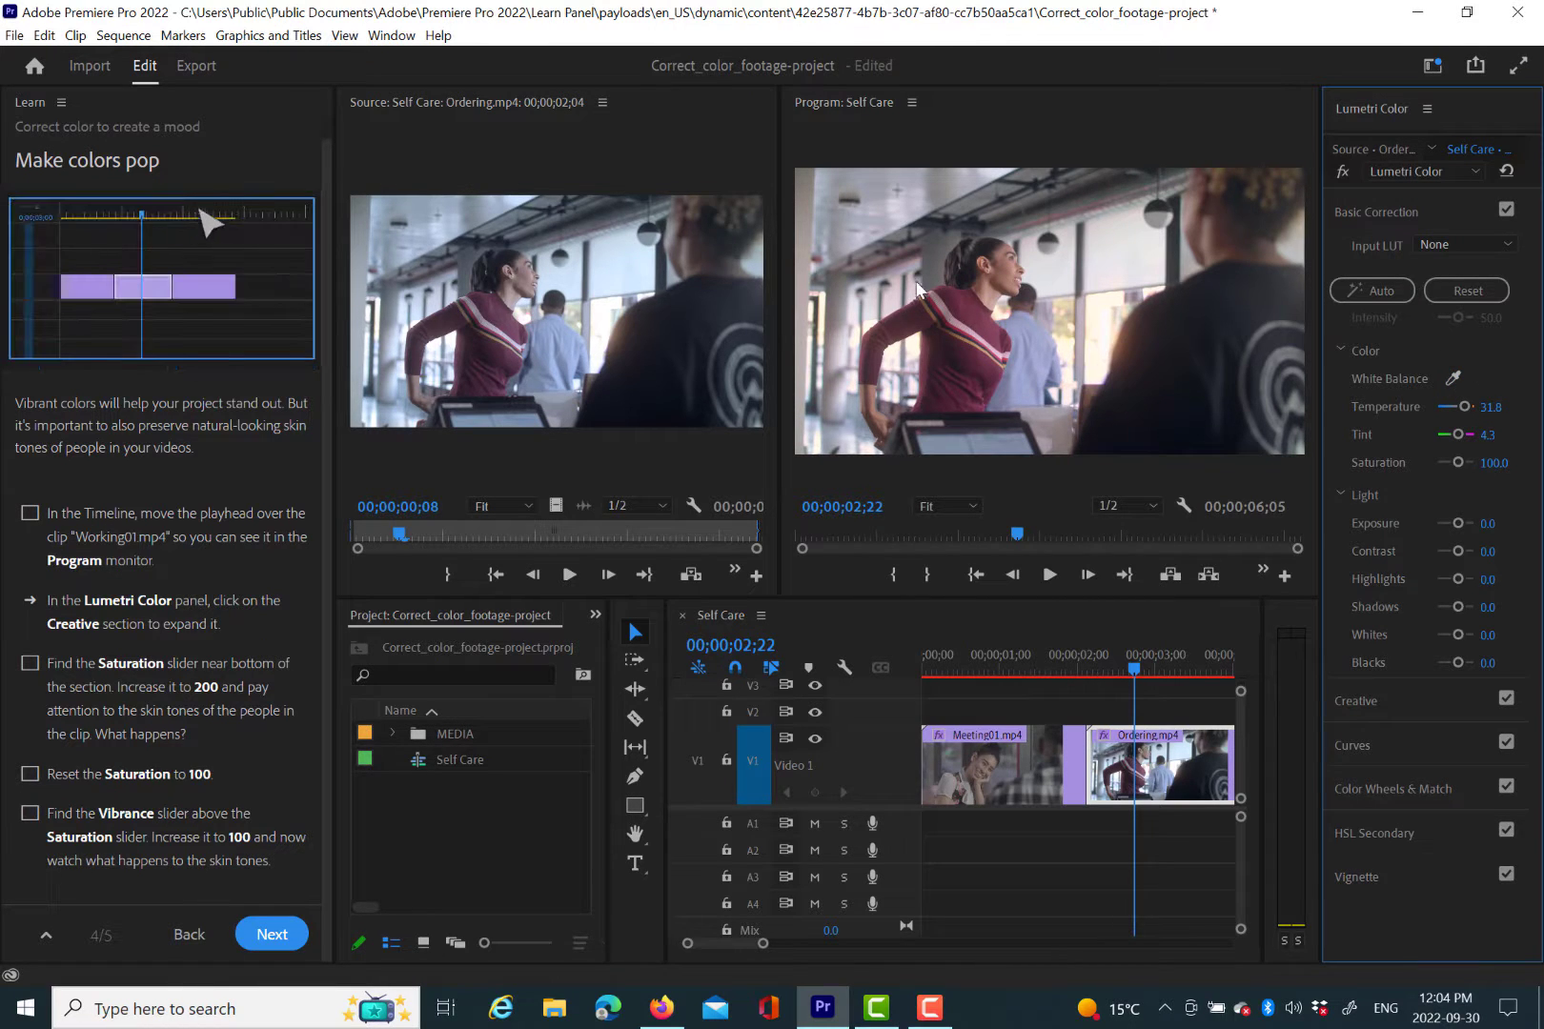
click(1453, 378)
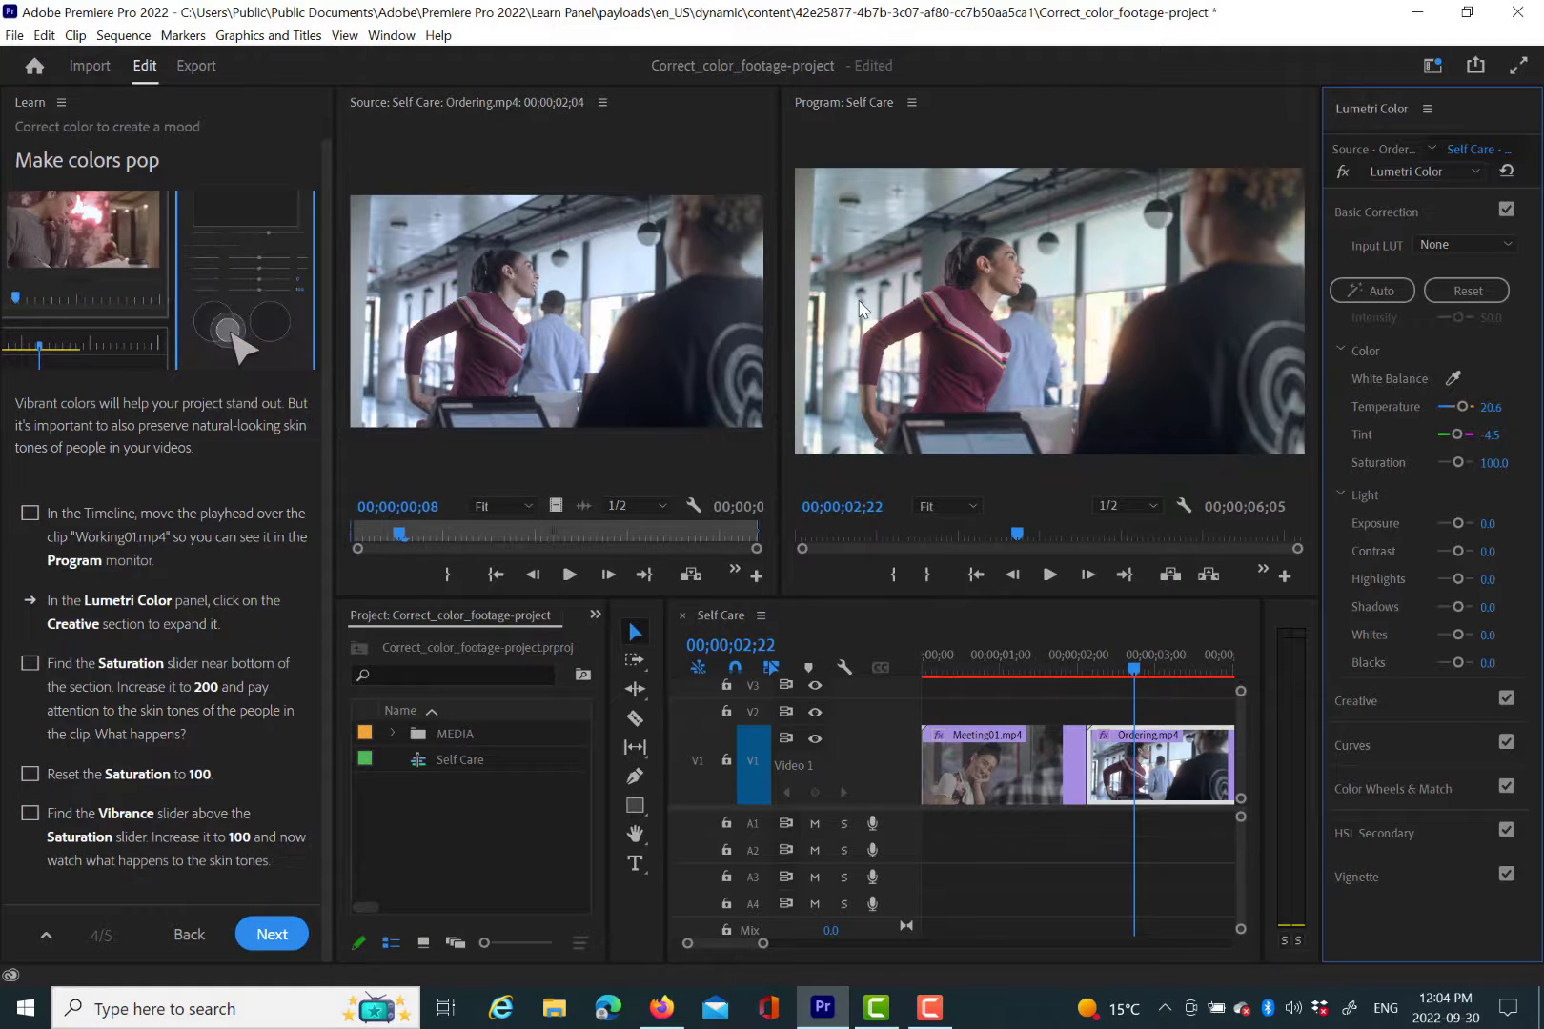
click(871, 313)
click(1452, 380)
click(871, 304)
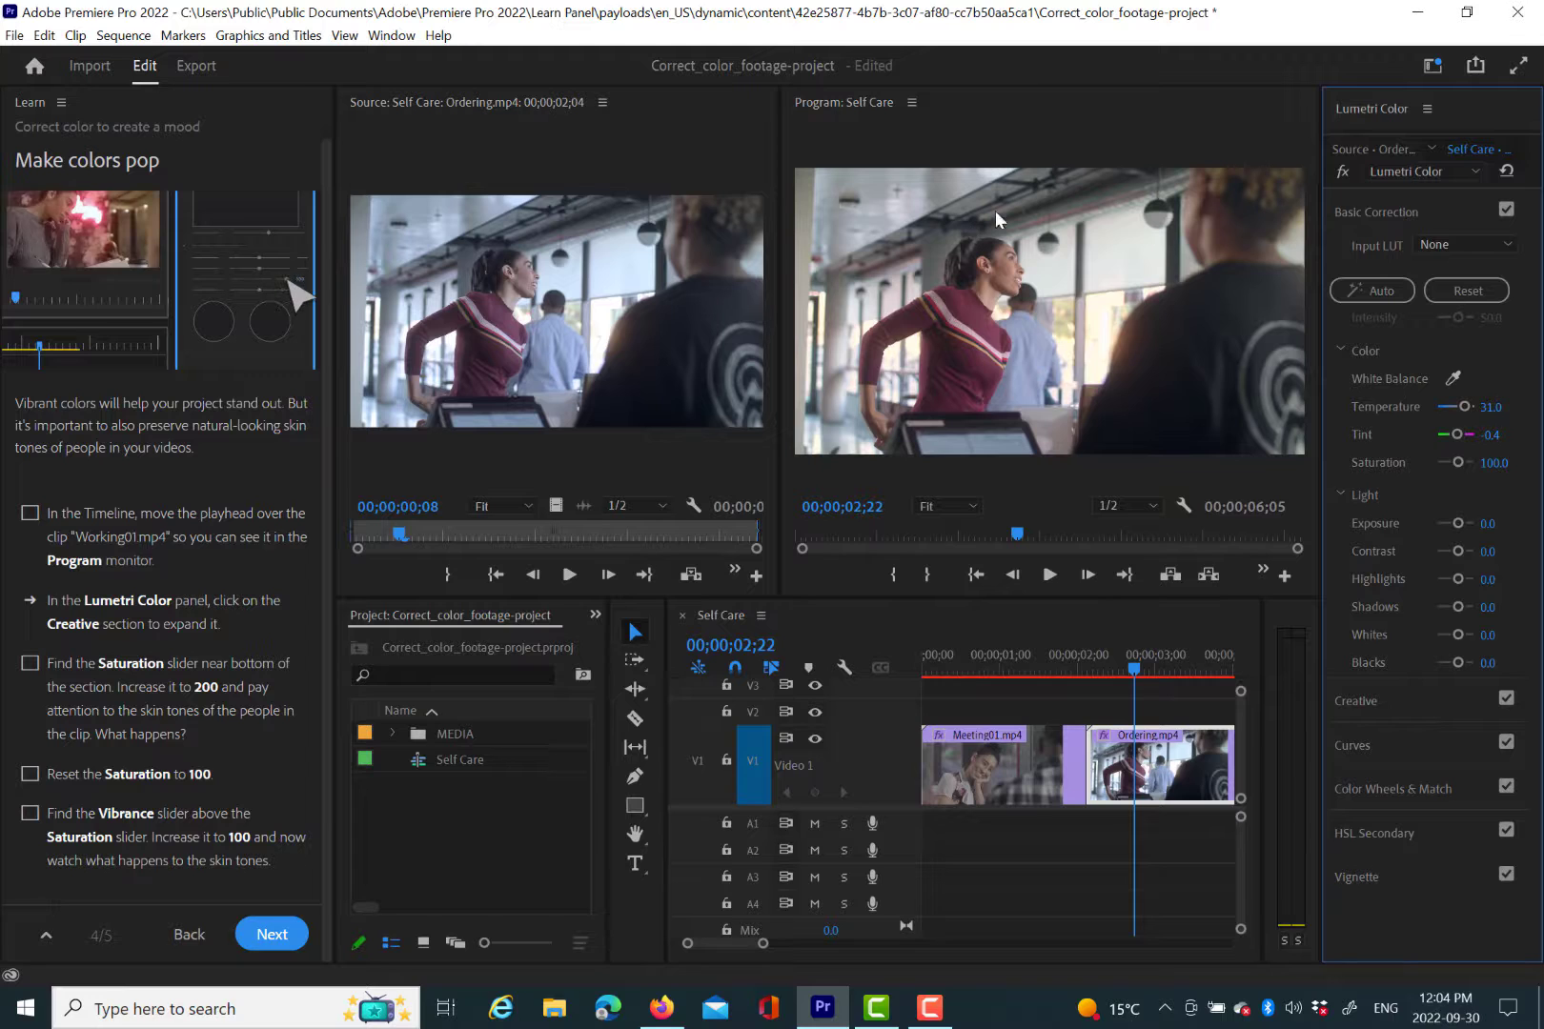
click(1453, 379)
click(1147, 246)
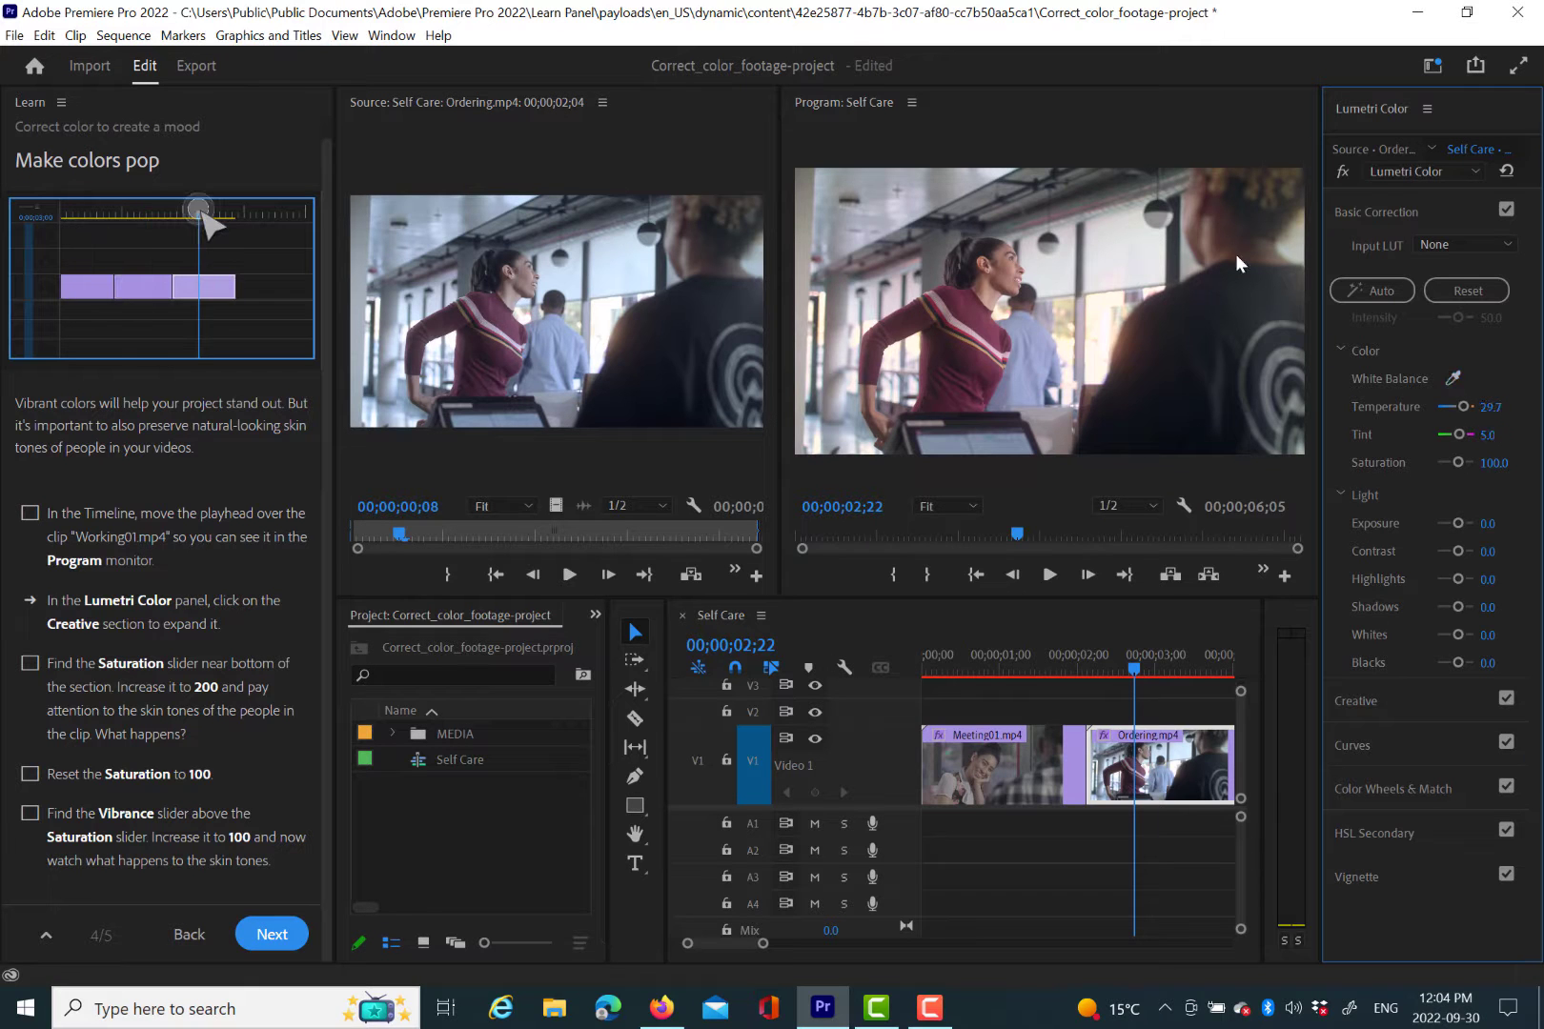
click(1120, 248)
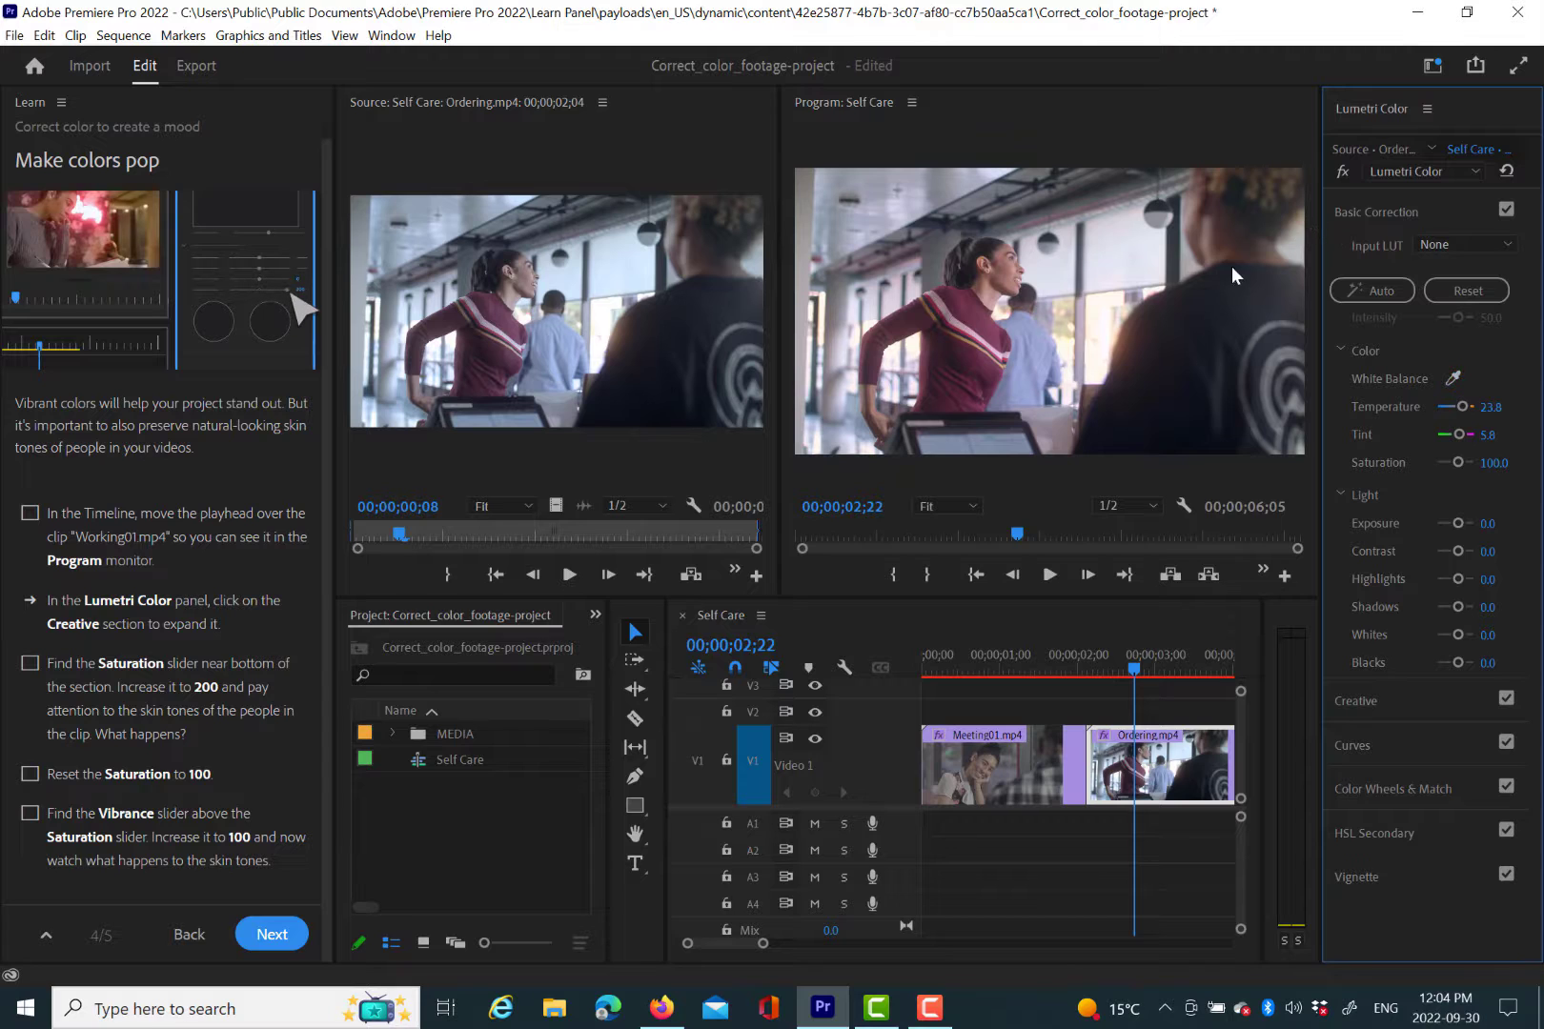
click(1195, 275)
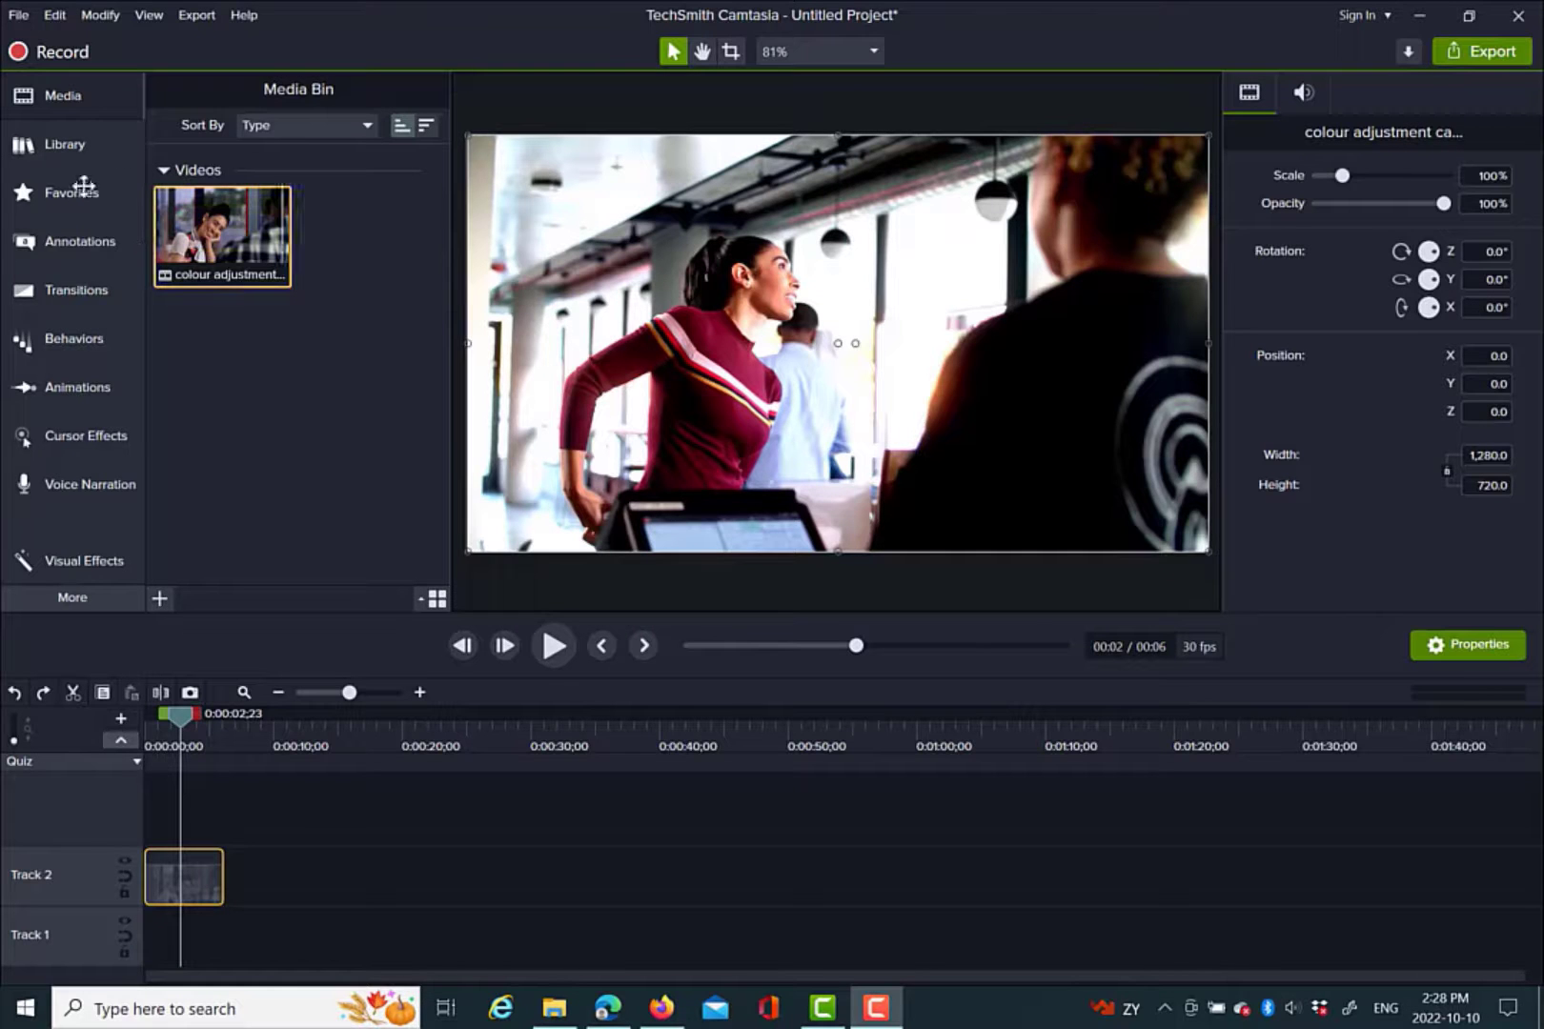
In Camtasia, add the Color Adjustment effect to the Track 2 clip and set brightness to 11, contrast to -7 and saturation to 11
click(74, 599)
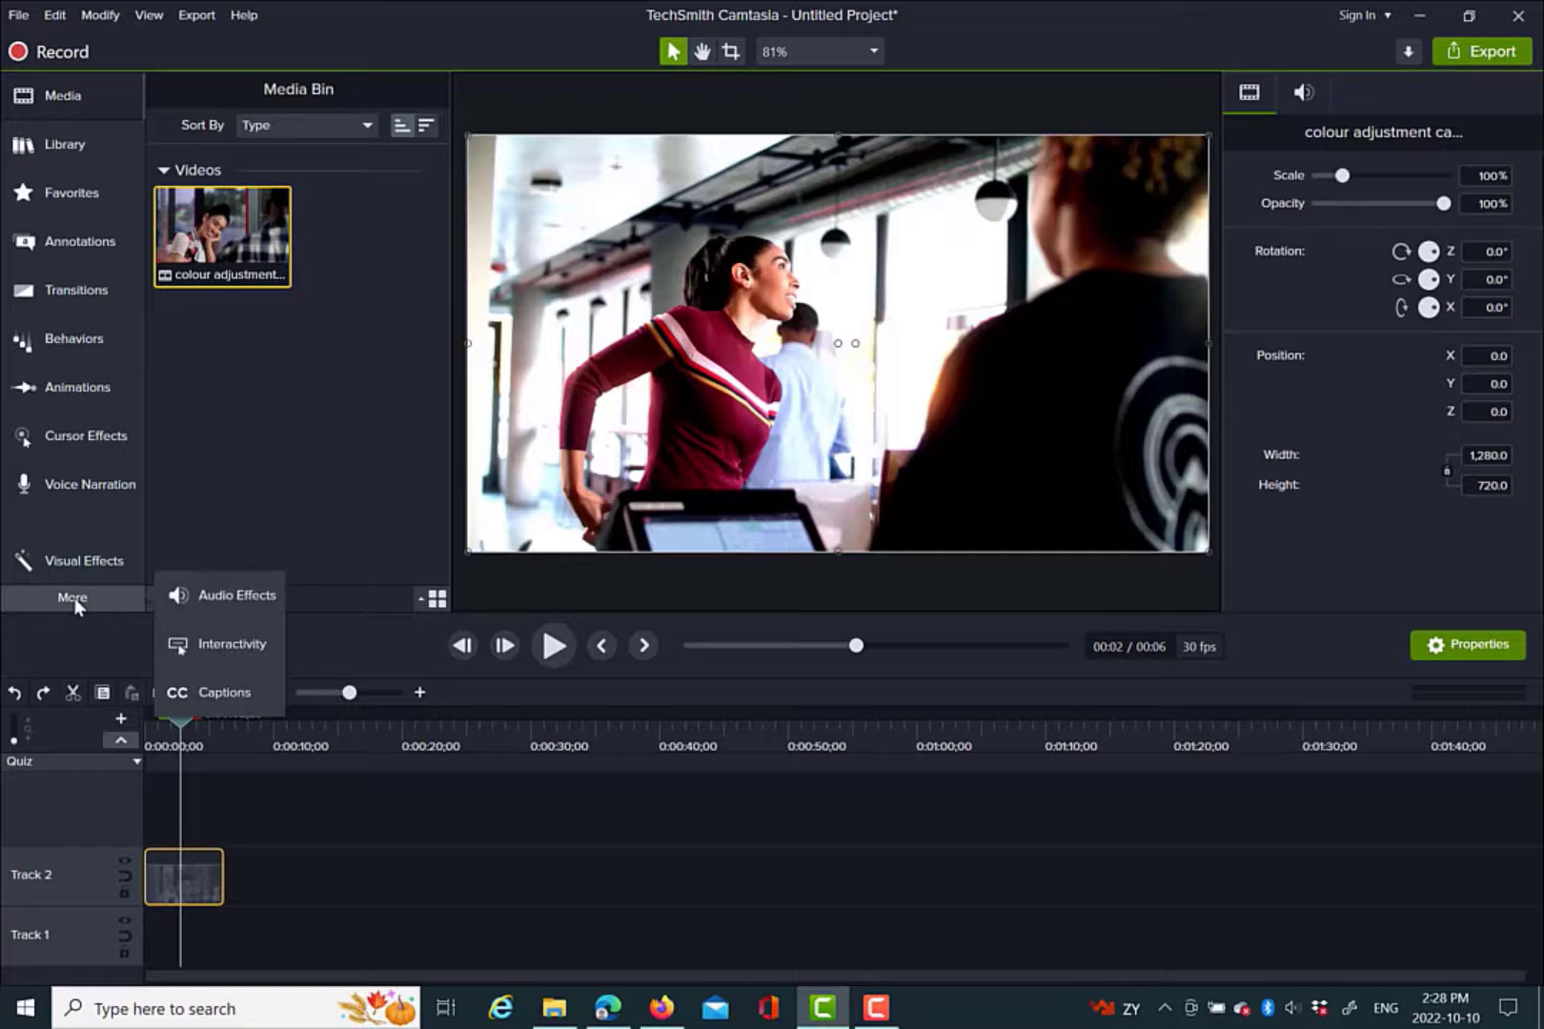
click(30, 562)
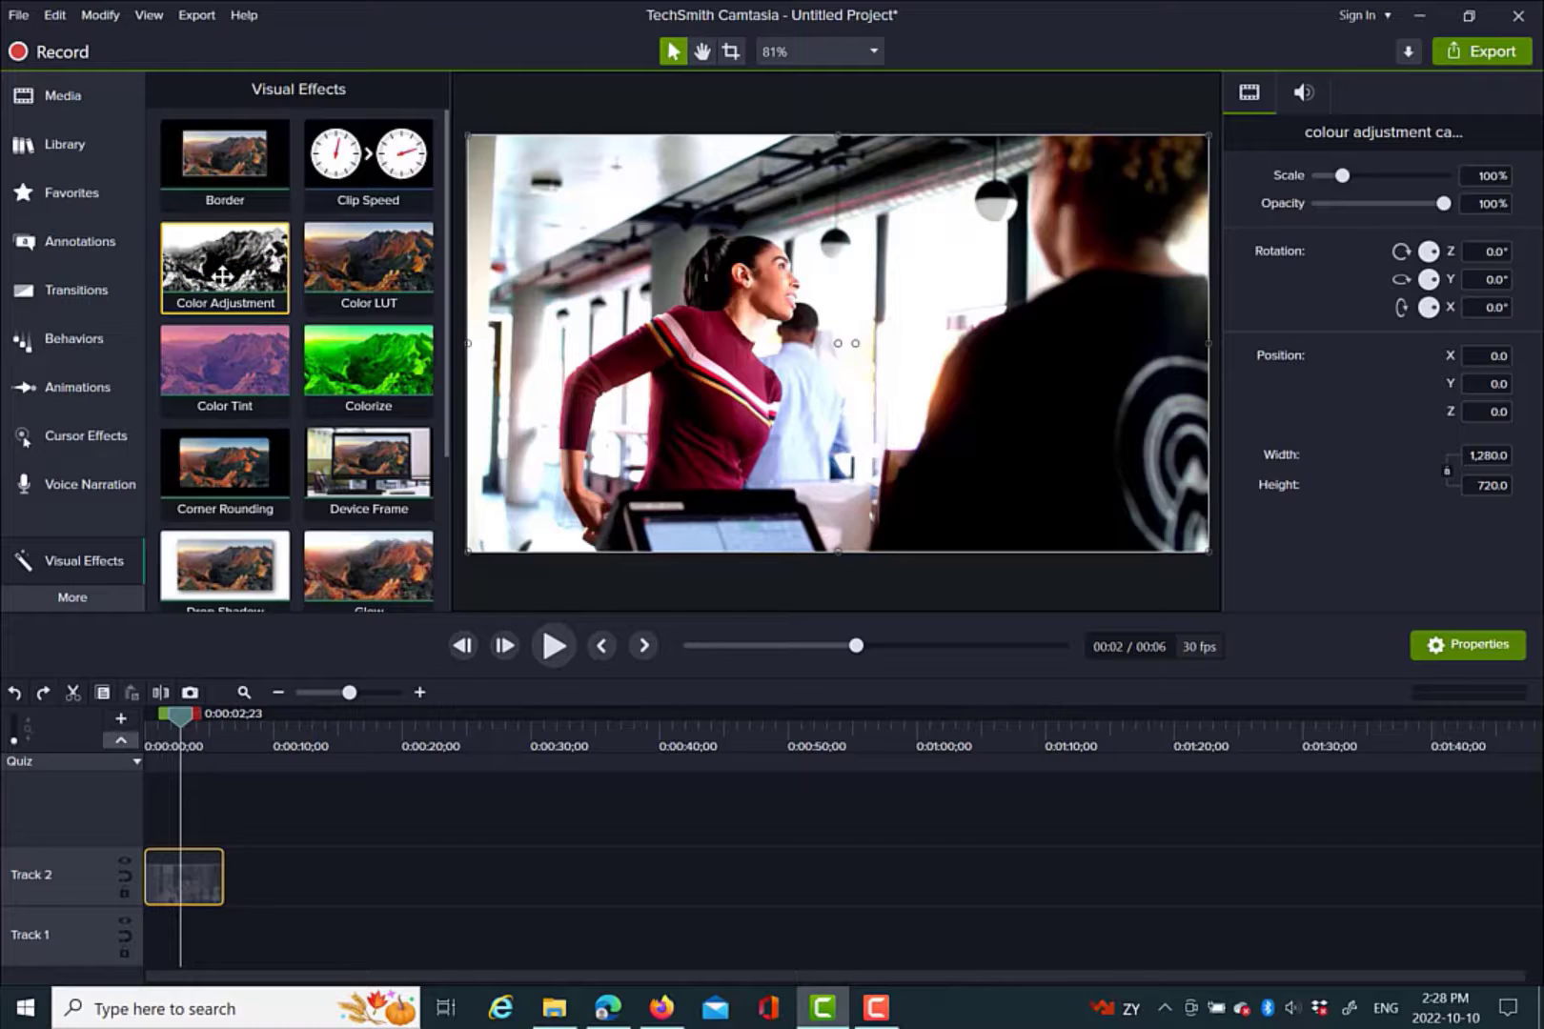
drag(222, 276, 202, 902)
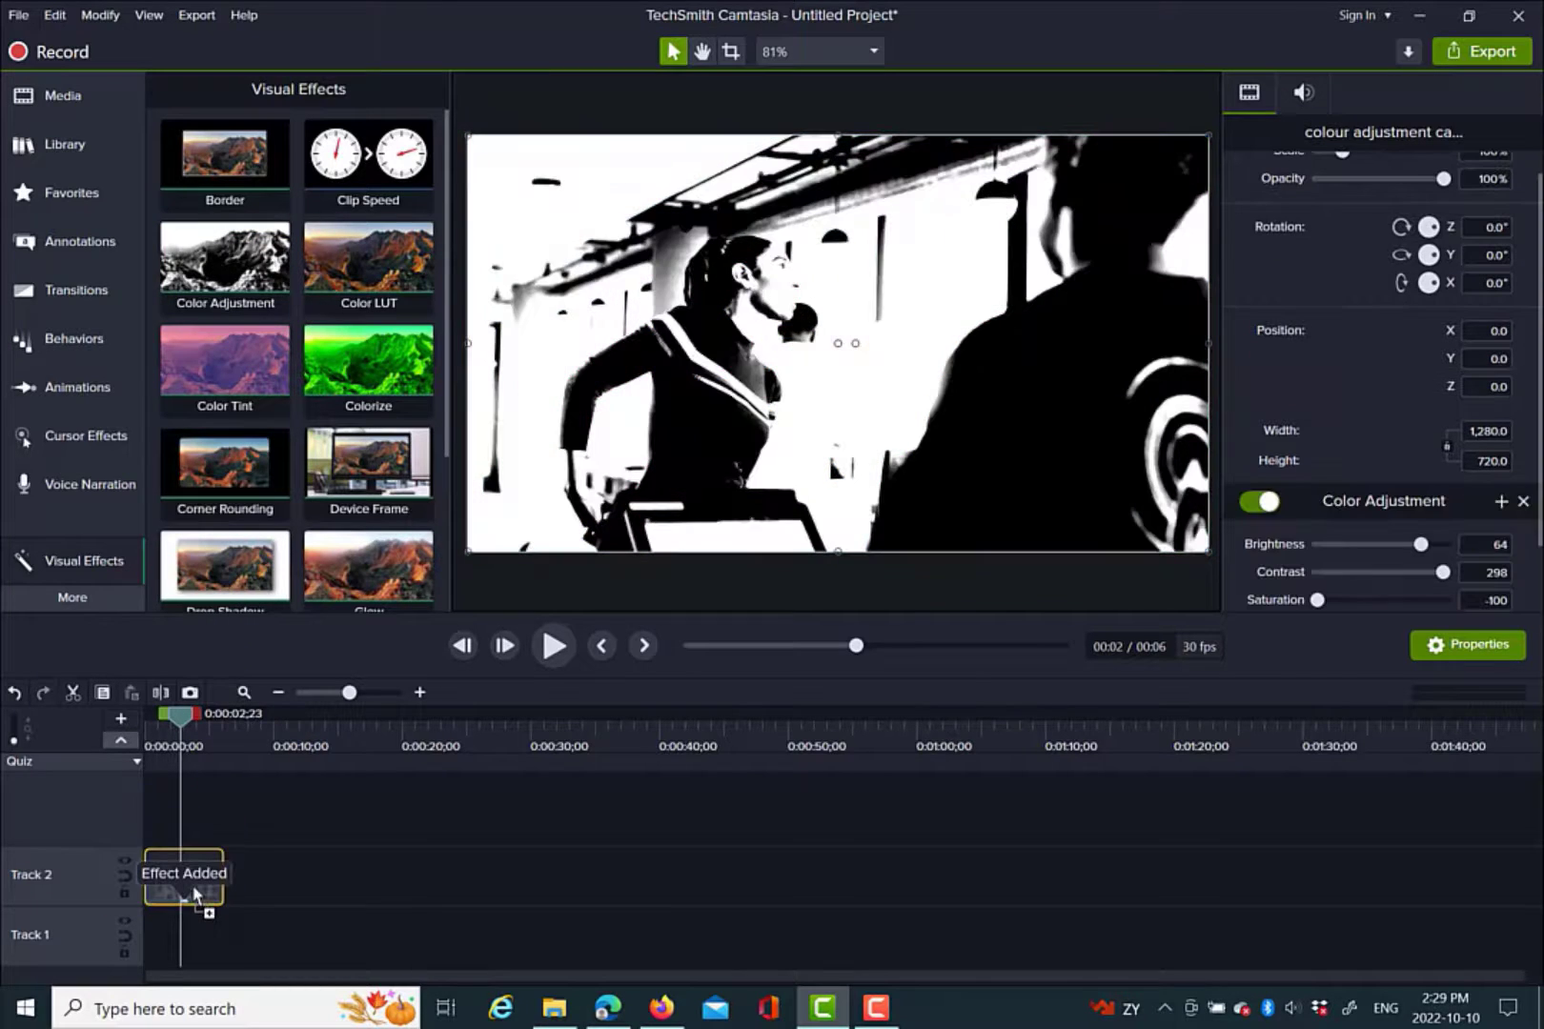
click(1389, 546)
mouse_move(1322, 604)
mouse_down()
mouse_move(1416, 607)
mouse_move(1387, 606)
mouse_move(1424, 576)
mouse_move(1341, 584)
mouse_up()
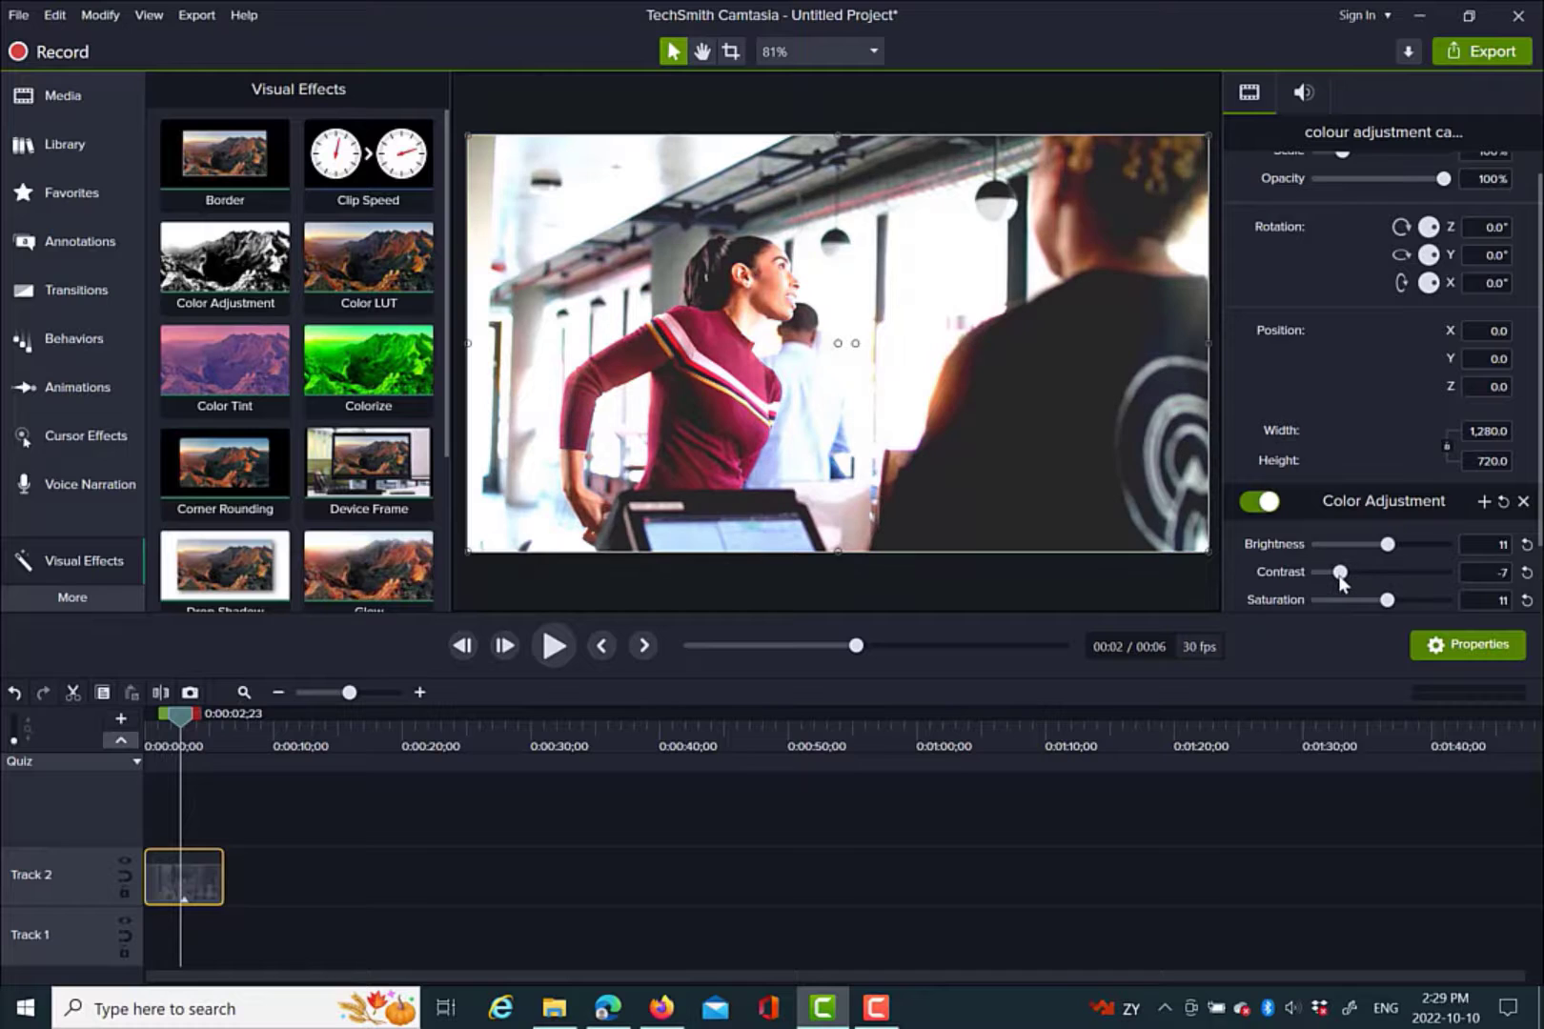
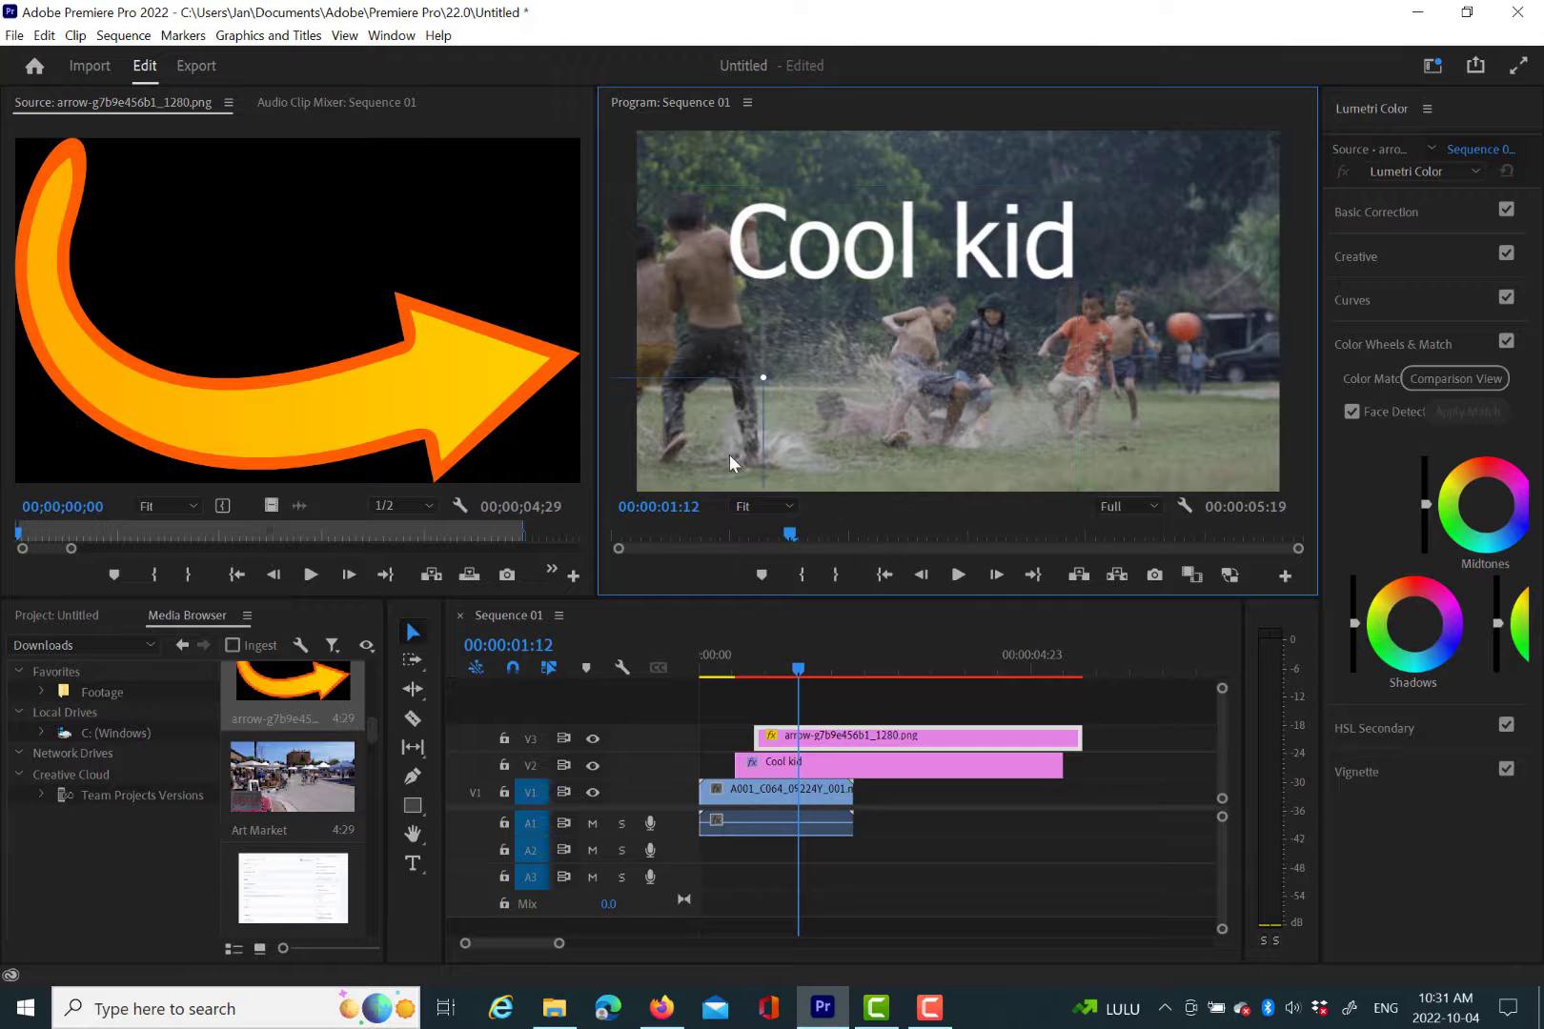
In Premiere Pro, reposition the arrow image beneath the Cool kid title, show its Effect Controls, and scale it to 14.1
drag(728, 454, 802, 313)
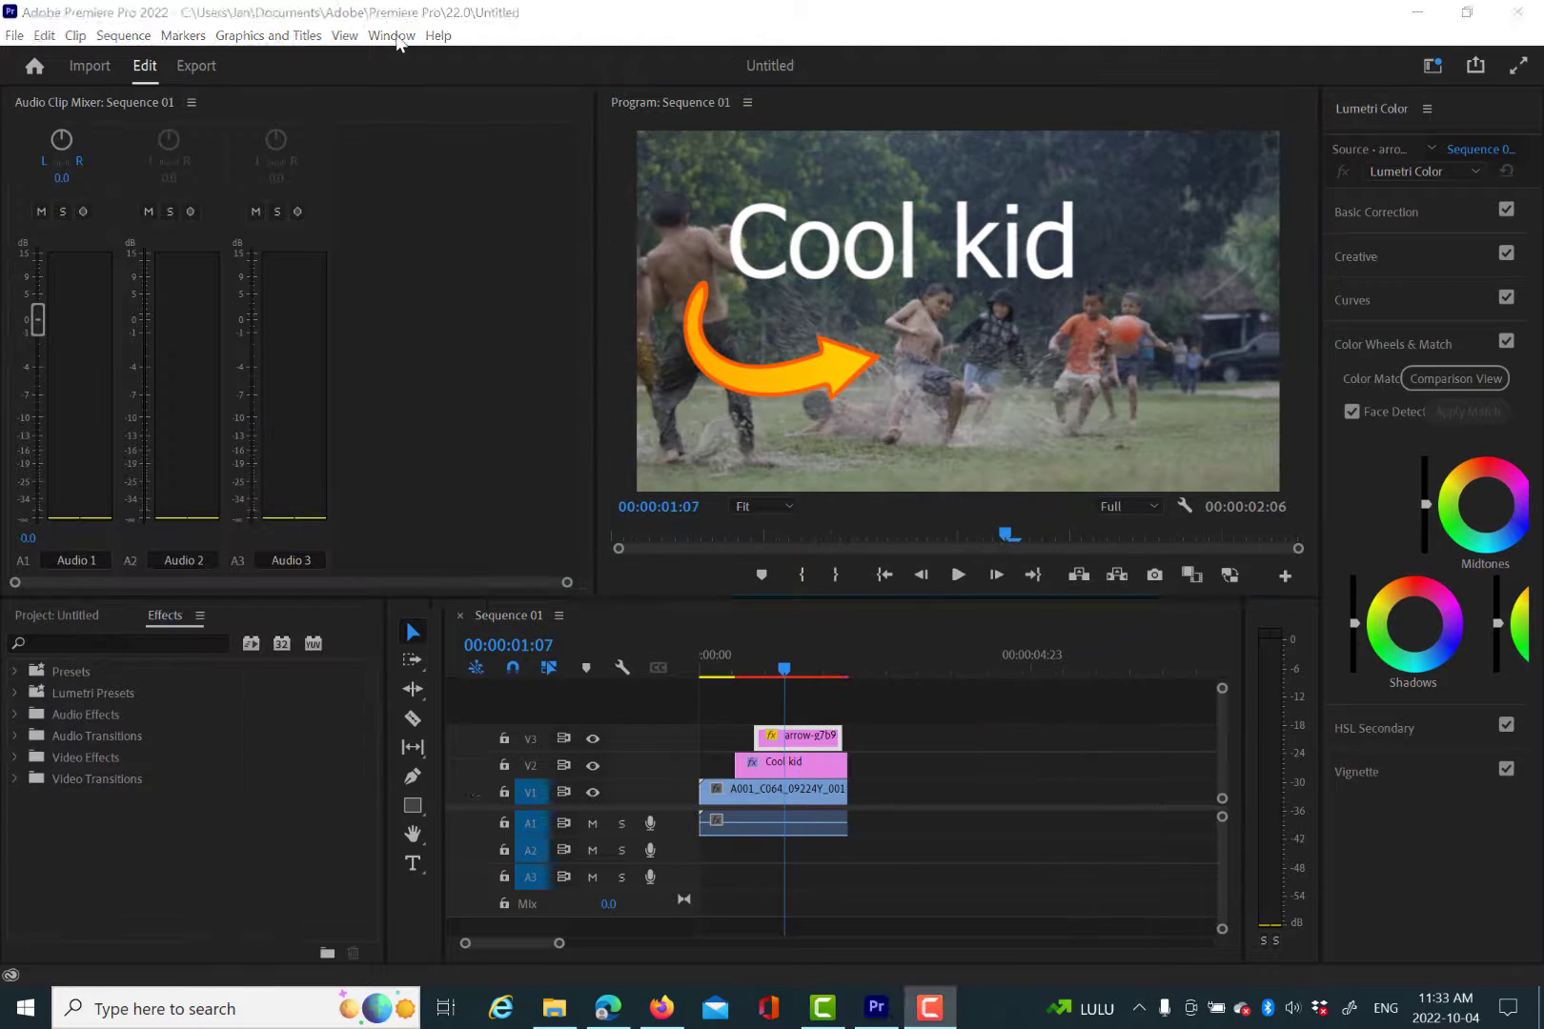
click(392, 35)
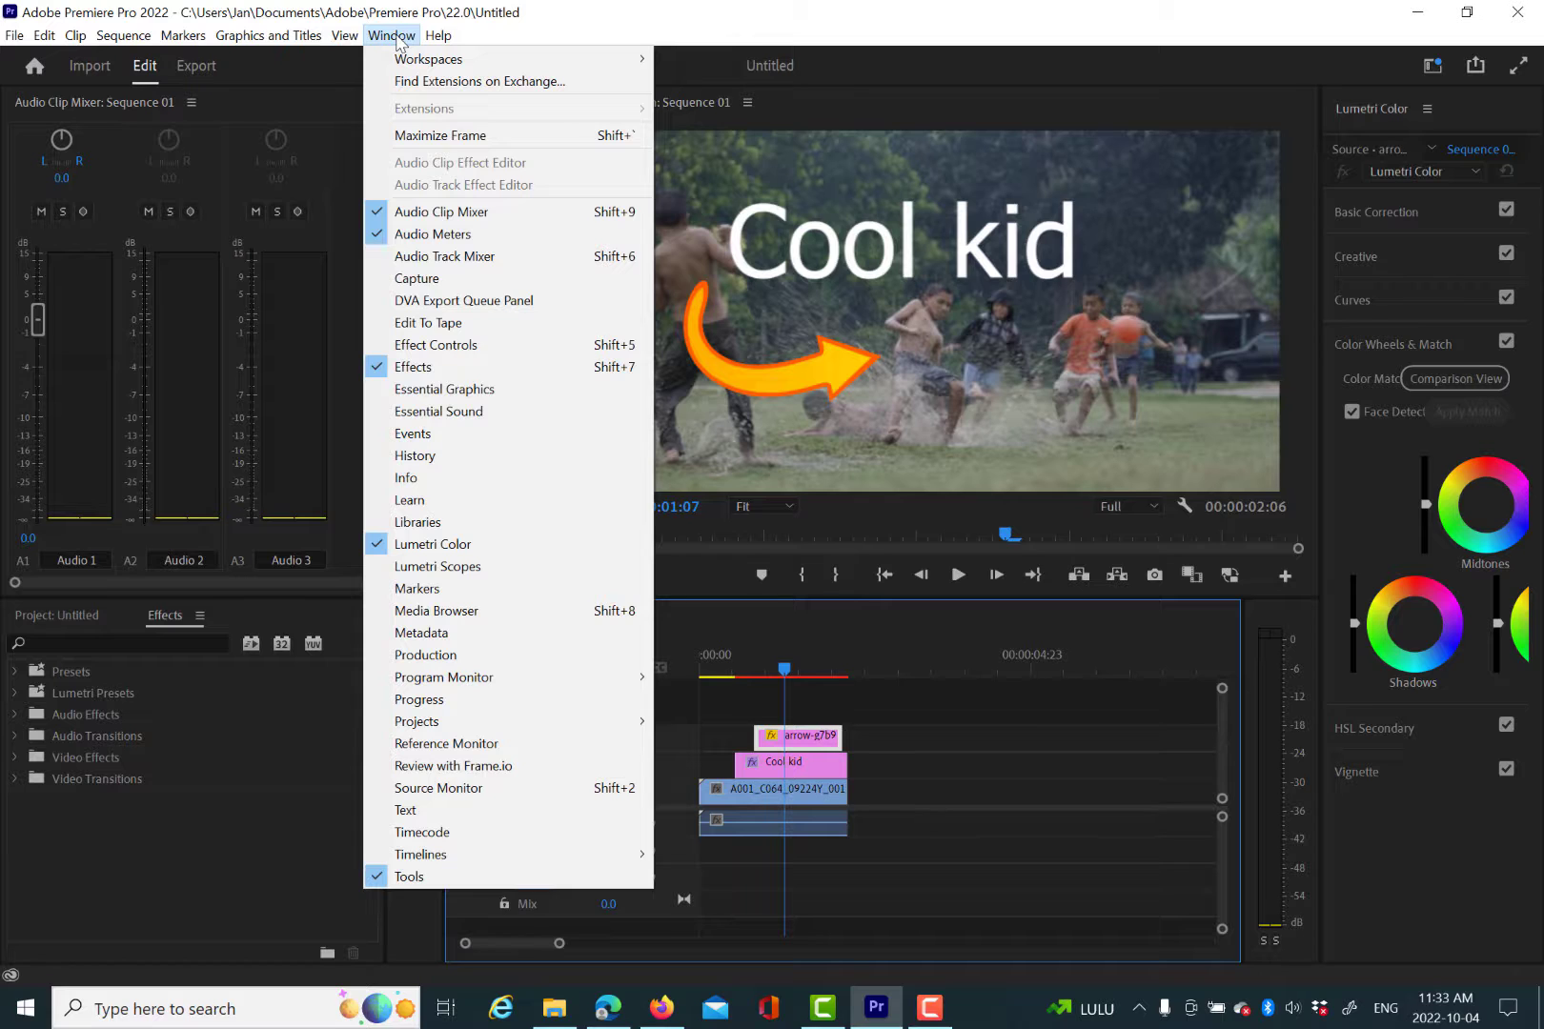
click(391, 345)
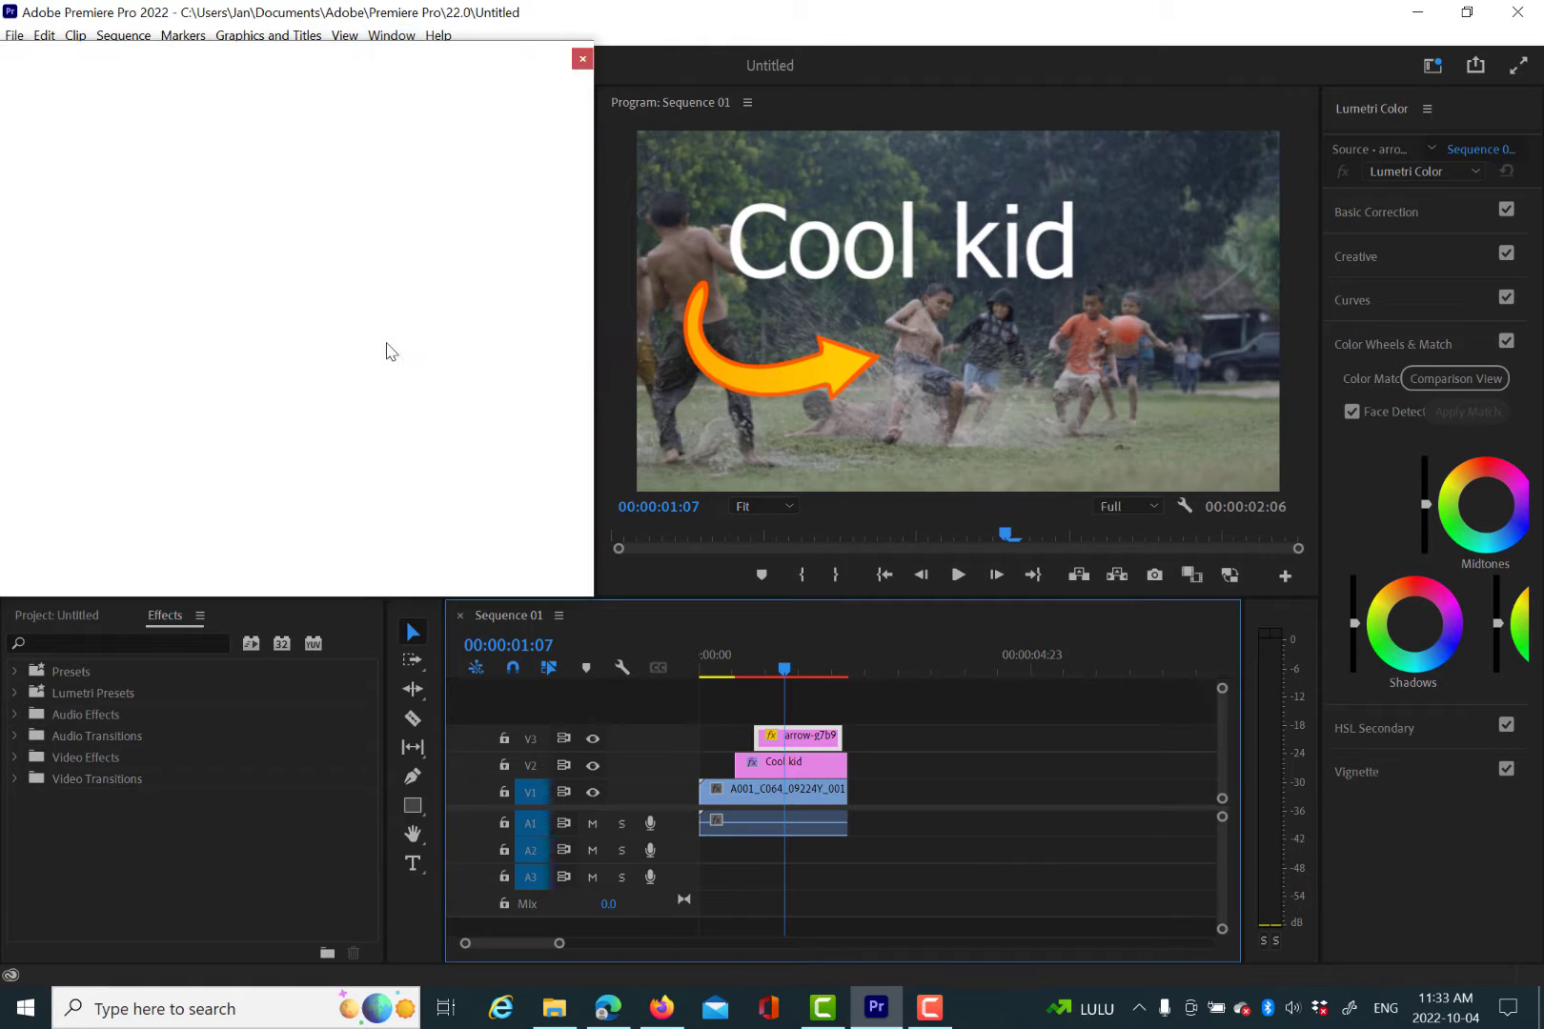
drag(774, 333, 736, 326)
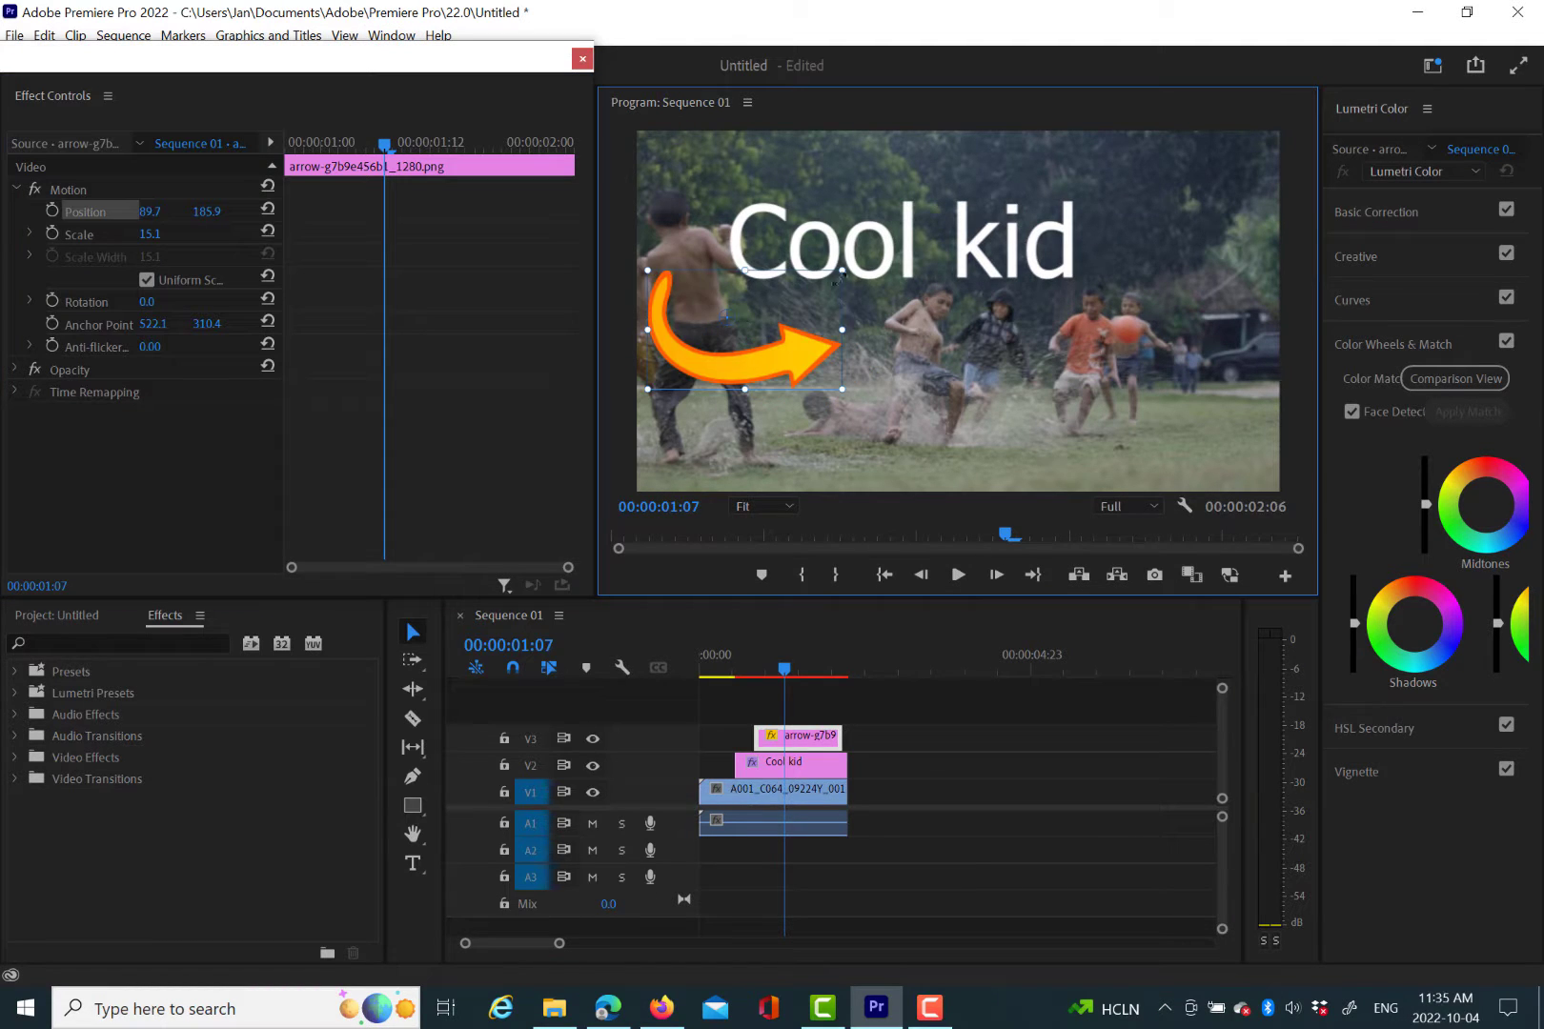
mouse_move(838, 271)
mouse_down()
mouse_move(805, 286)
mouse_move(847, 268)
mouse_move(834, 274)
mouse_up()
right_click(730, 325)
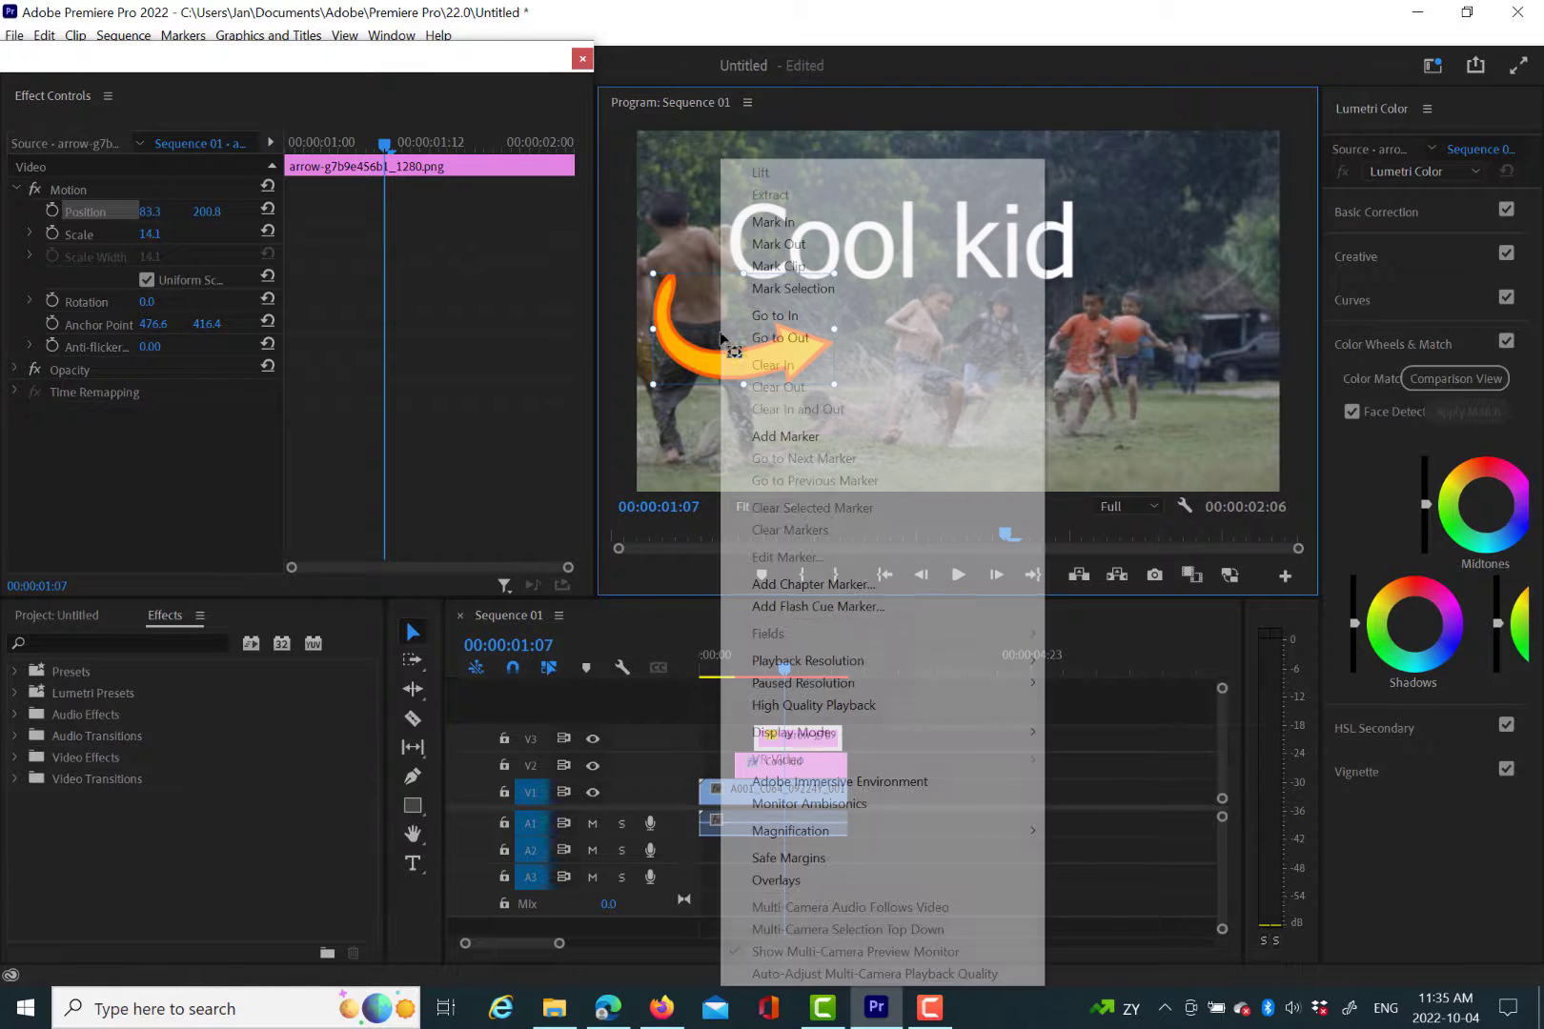
click(1077, 364)
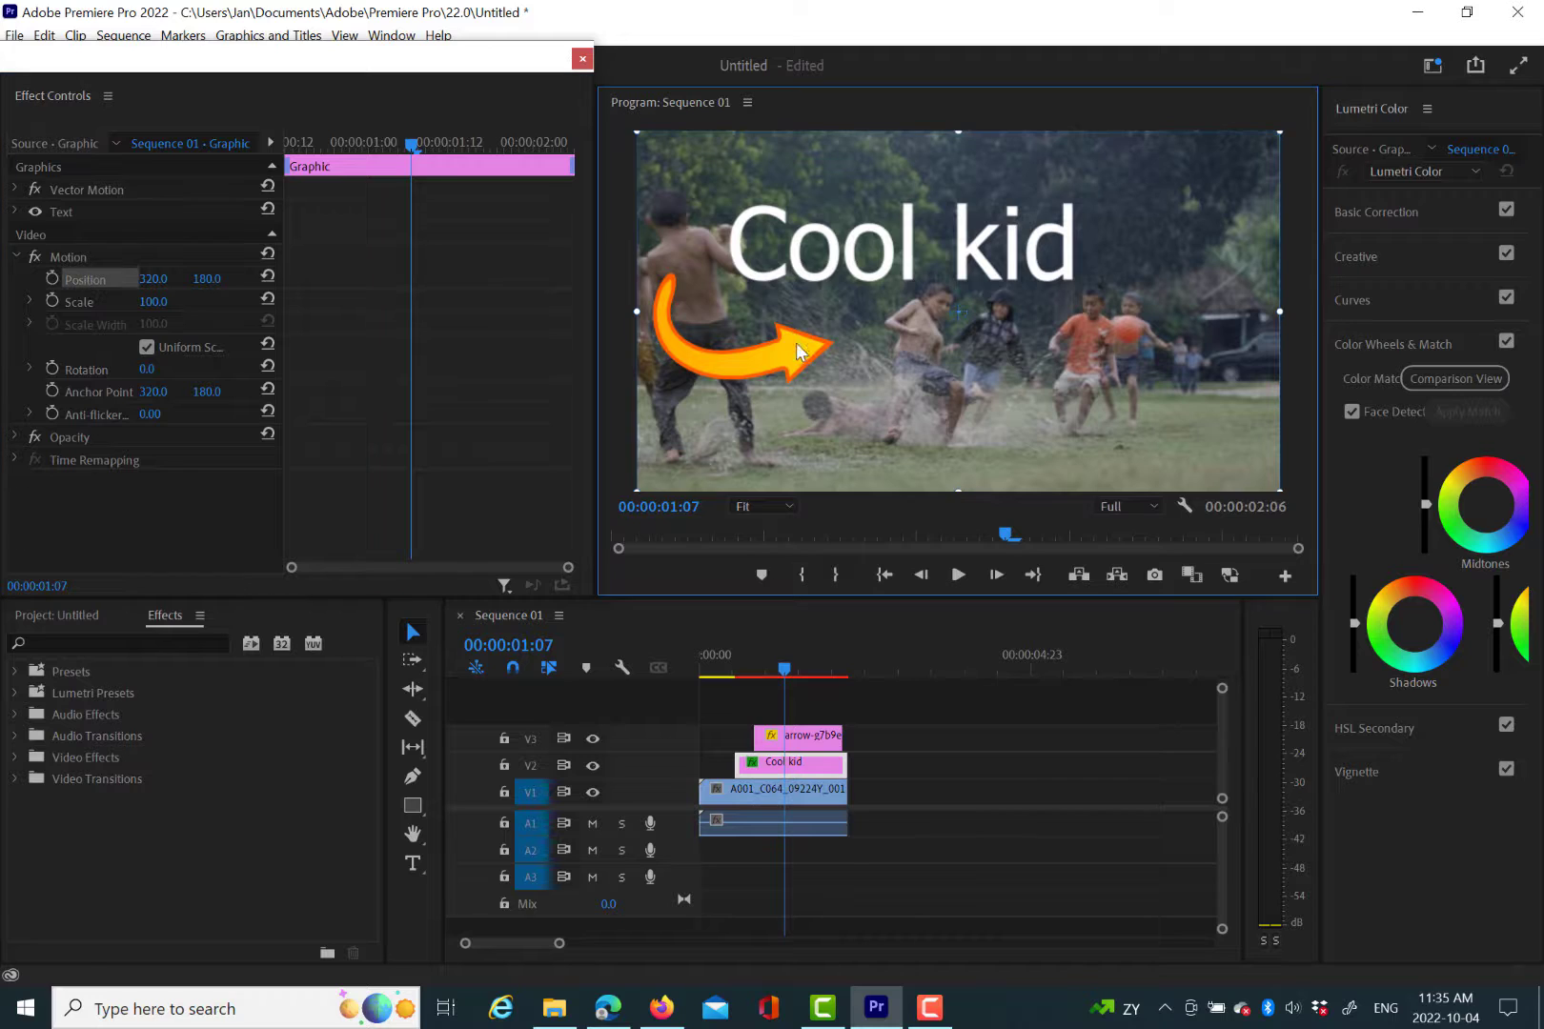
click(753, 333)
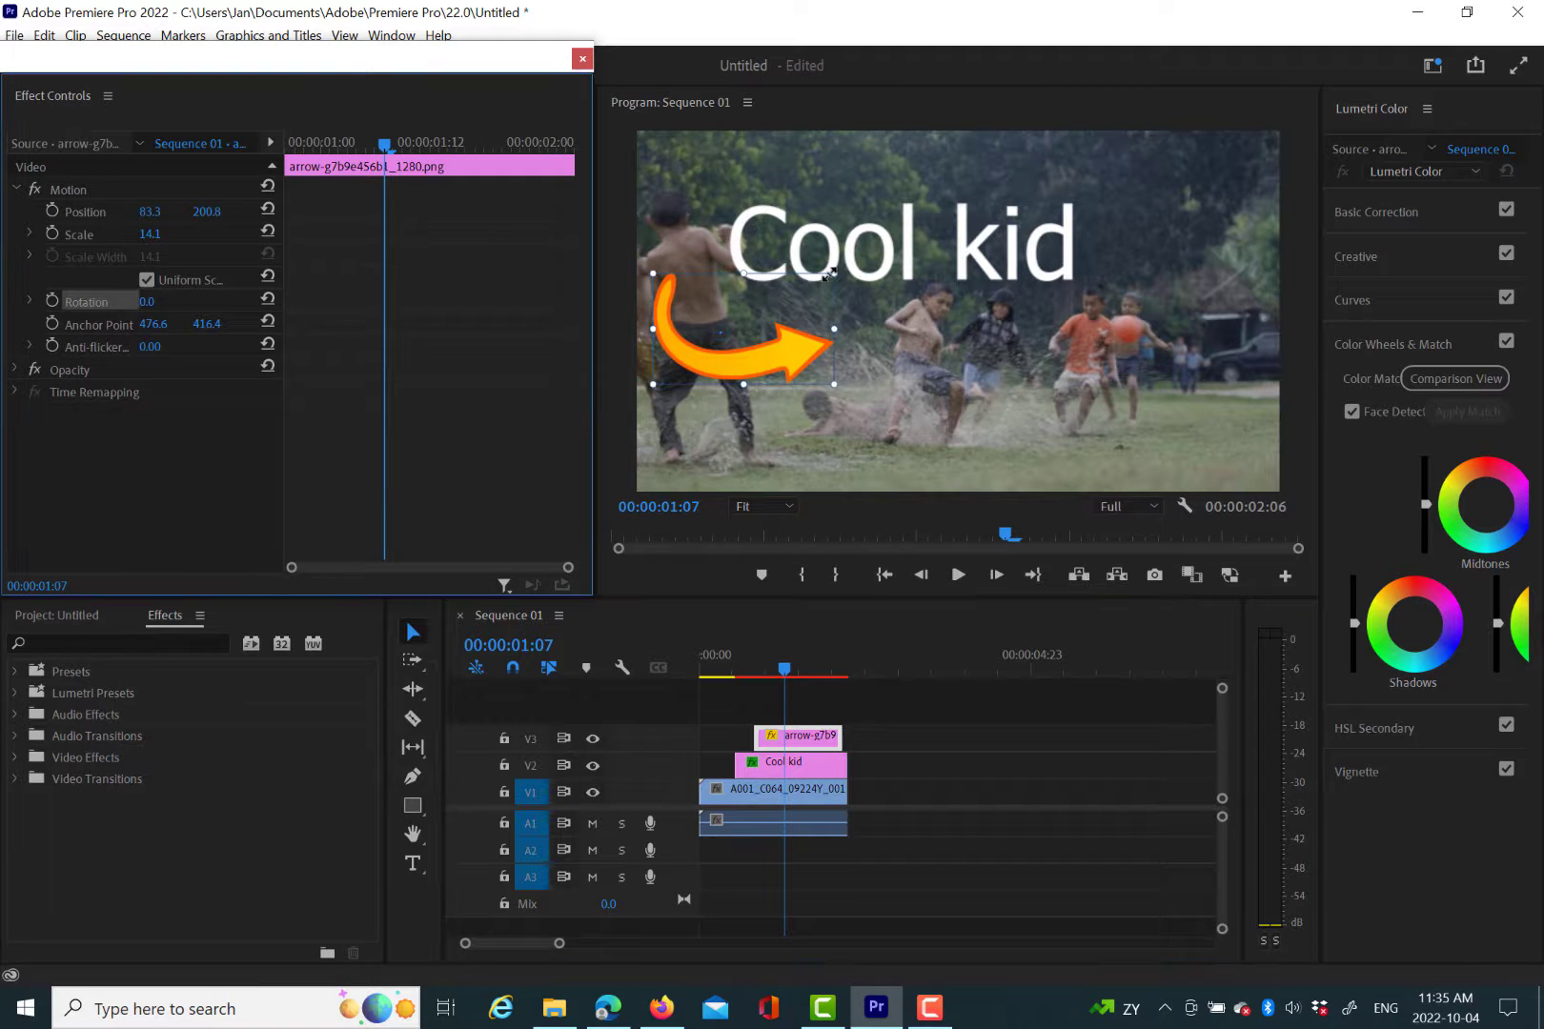
Shift the arrow image's anchor point slightly along its width and set its rotation to 20°
drag(726, 334, 728, 334)
click(148, 301)
text(20)
click(229, 398)
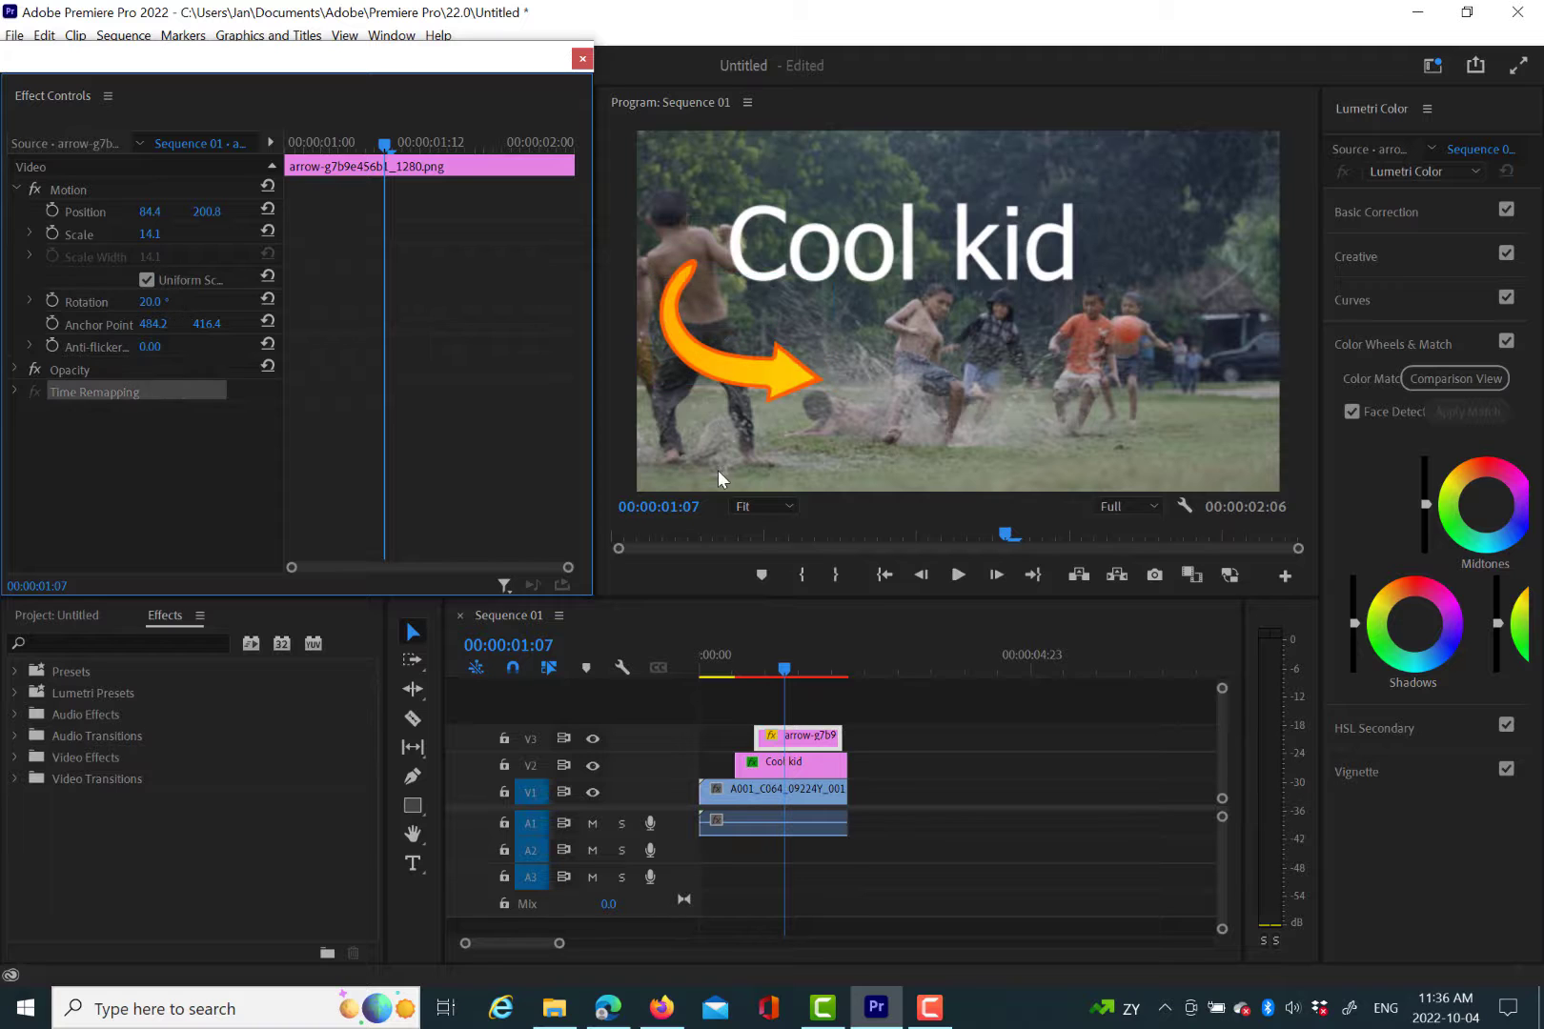
Start animating the arrow clip's Position with a keyframe at 00;00;01;08 and play the sequence briefly
mouse_move(789, 673)
mouse_down()
mouse_move(776, 675)
mouse_move(792, 678)
mouse_up()
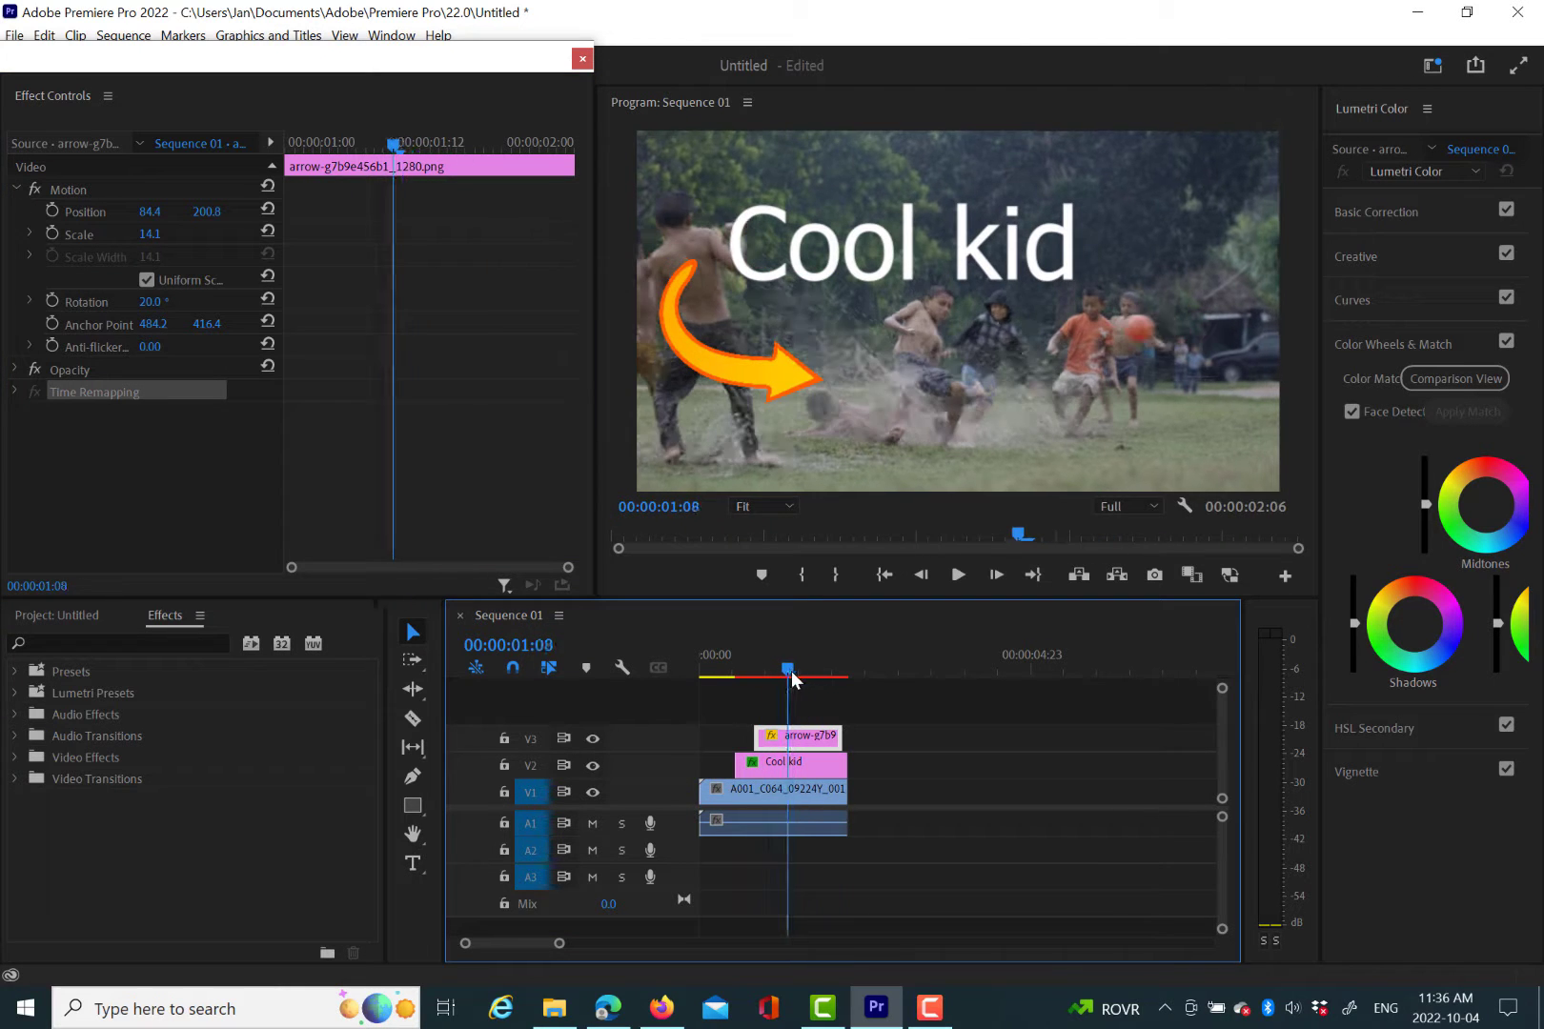
click(52, 212)
key(space)
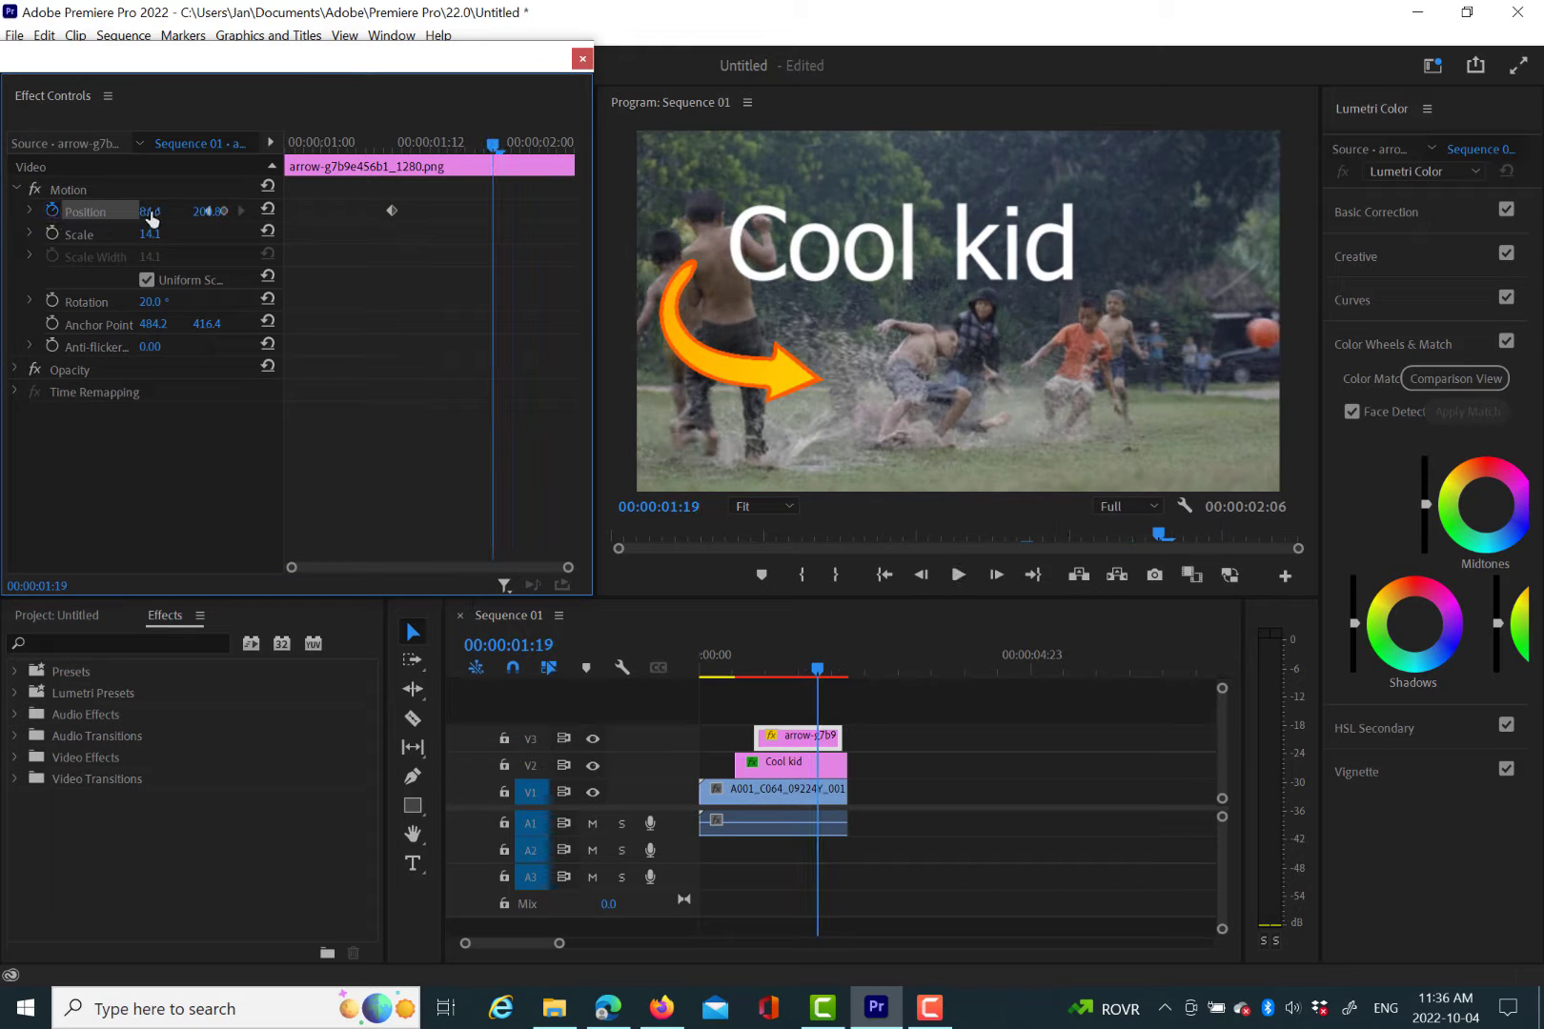
click(734, 362)
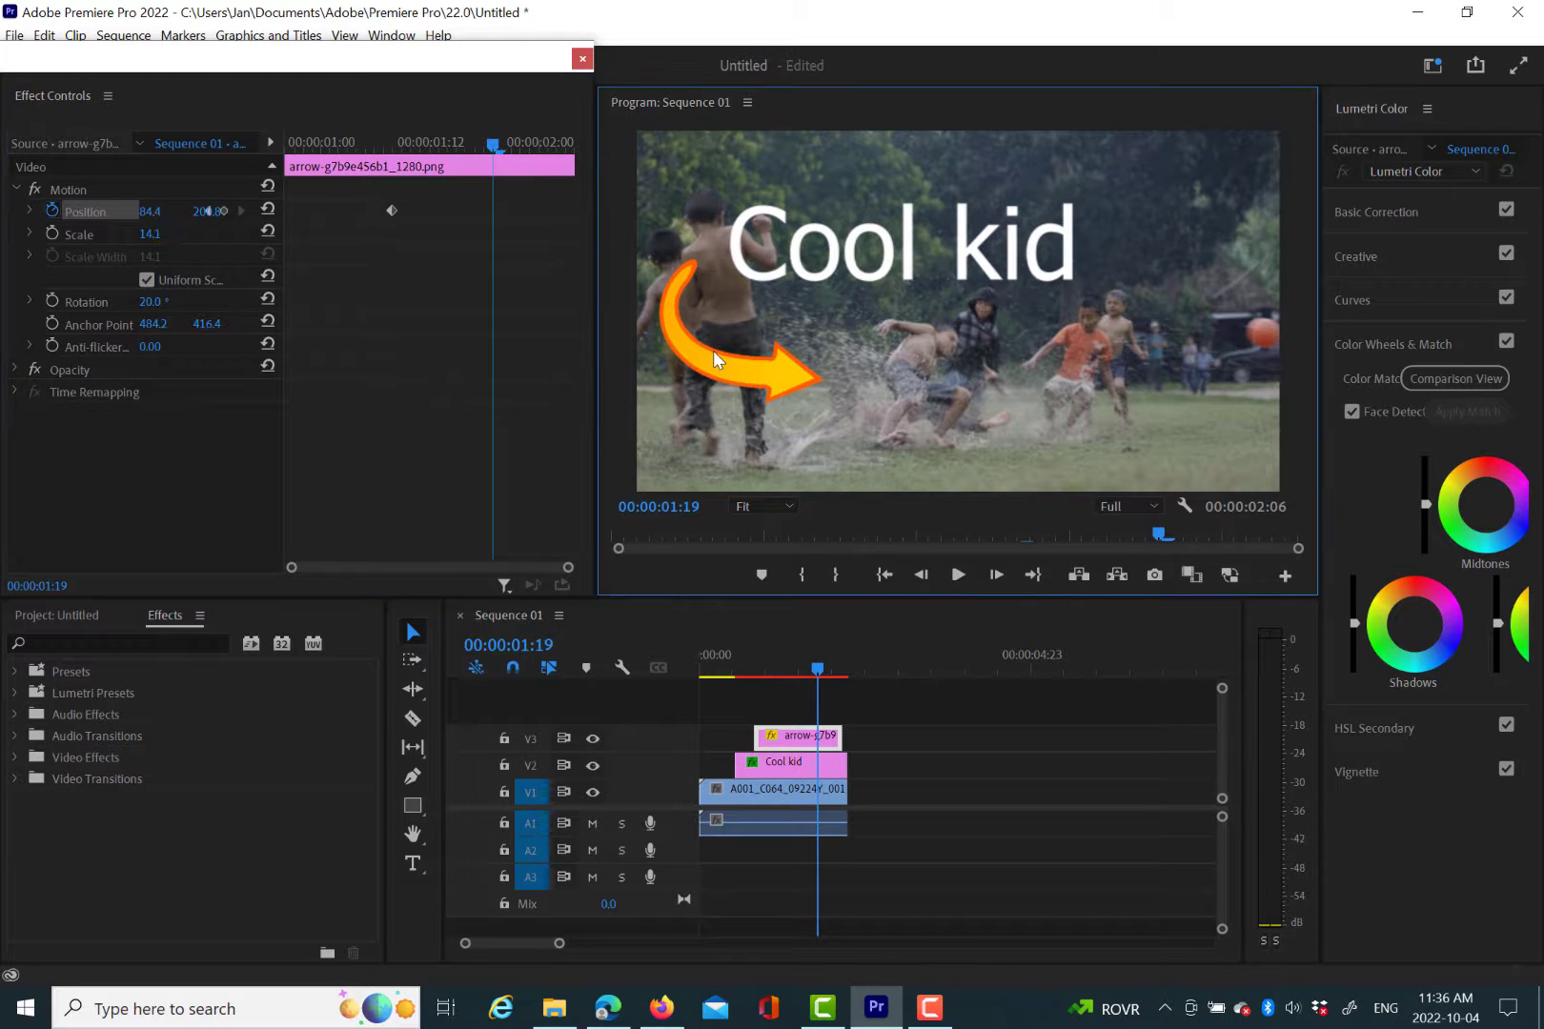
click(799, 735)
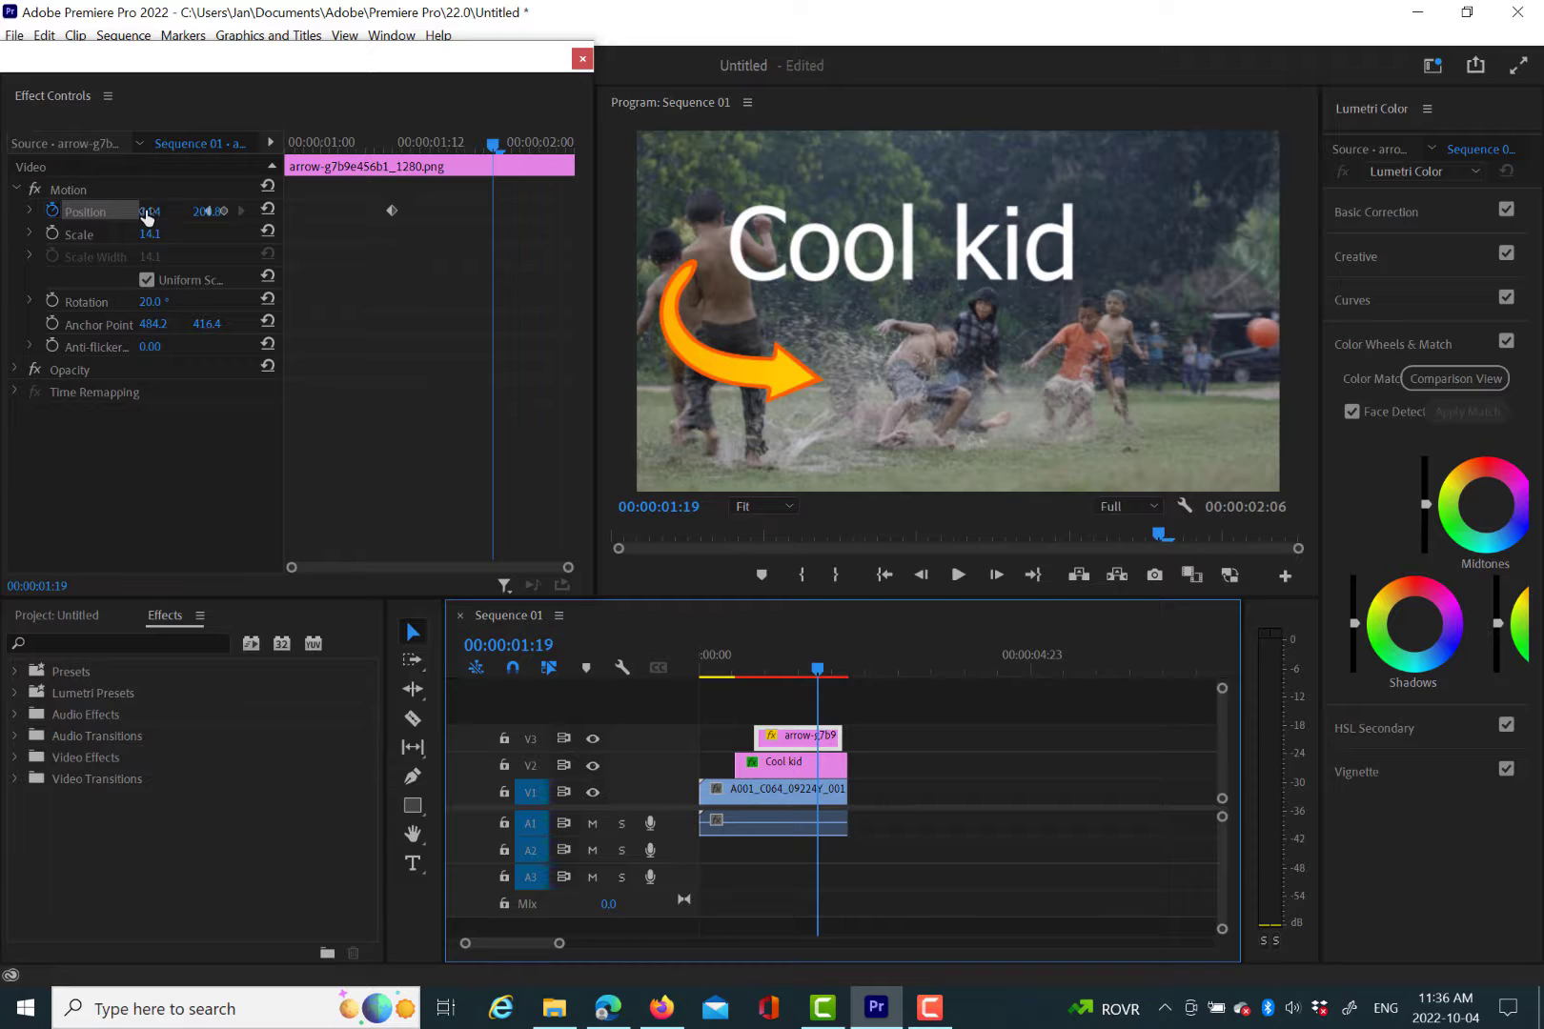
Add a Position keyframe to the arrow at 00;00;01;12, trying a horizontal value of 100 before settling on 120
click(799, 677)
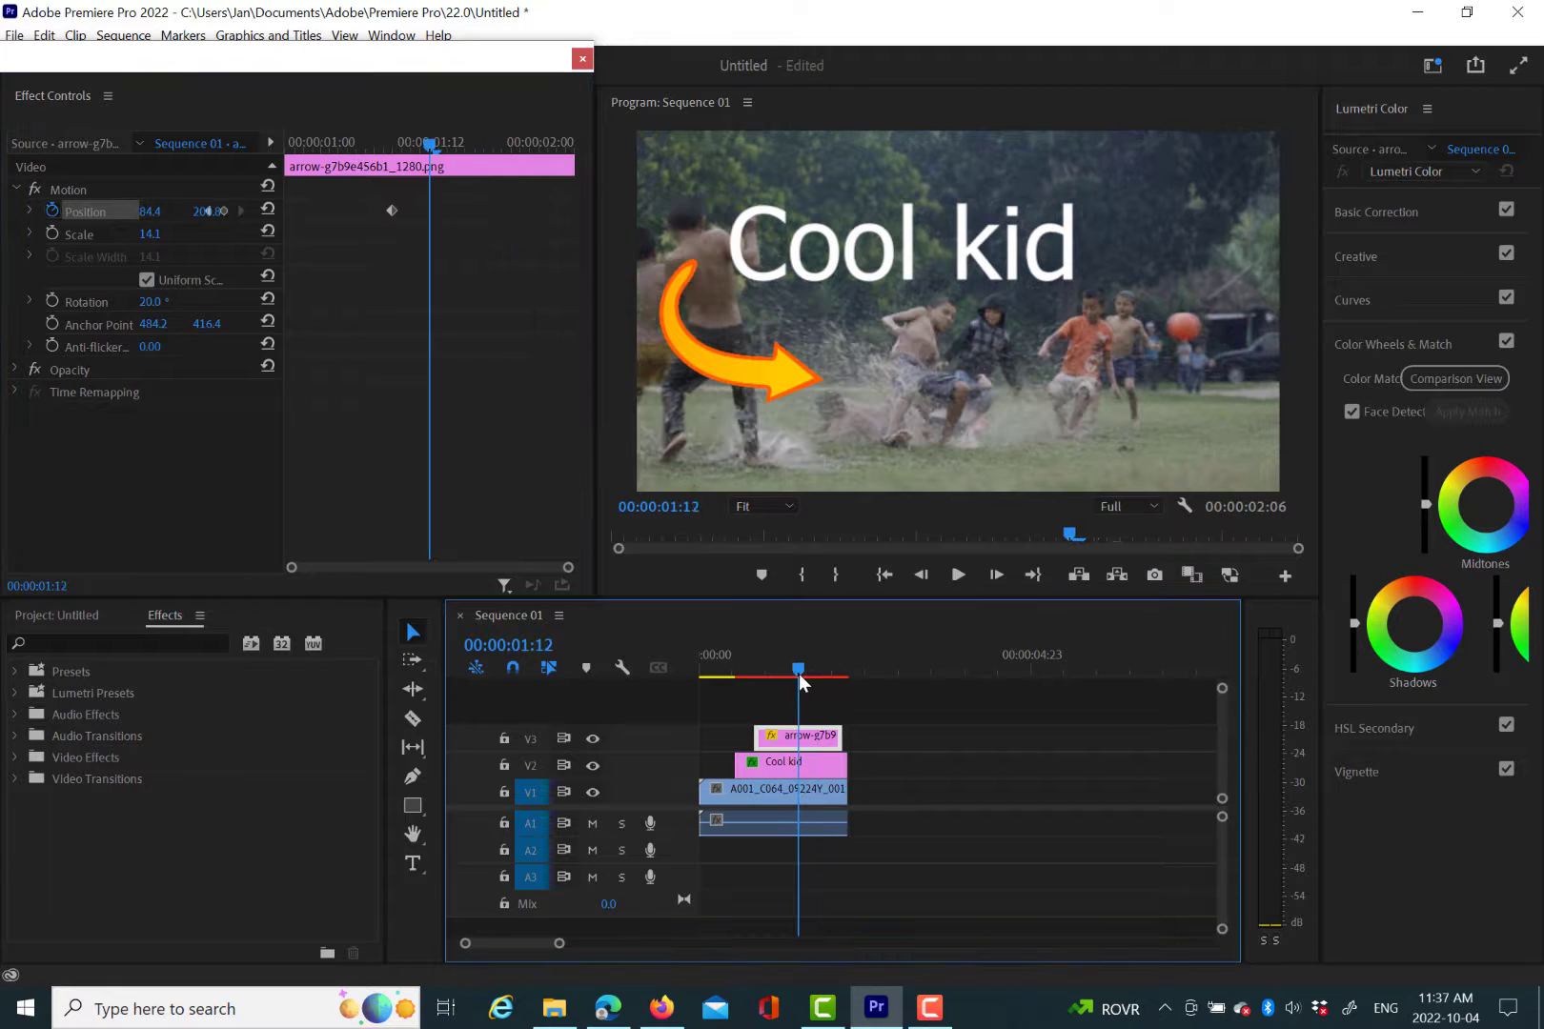
click(167, 216)
text(100)
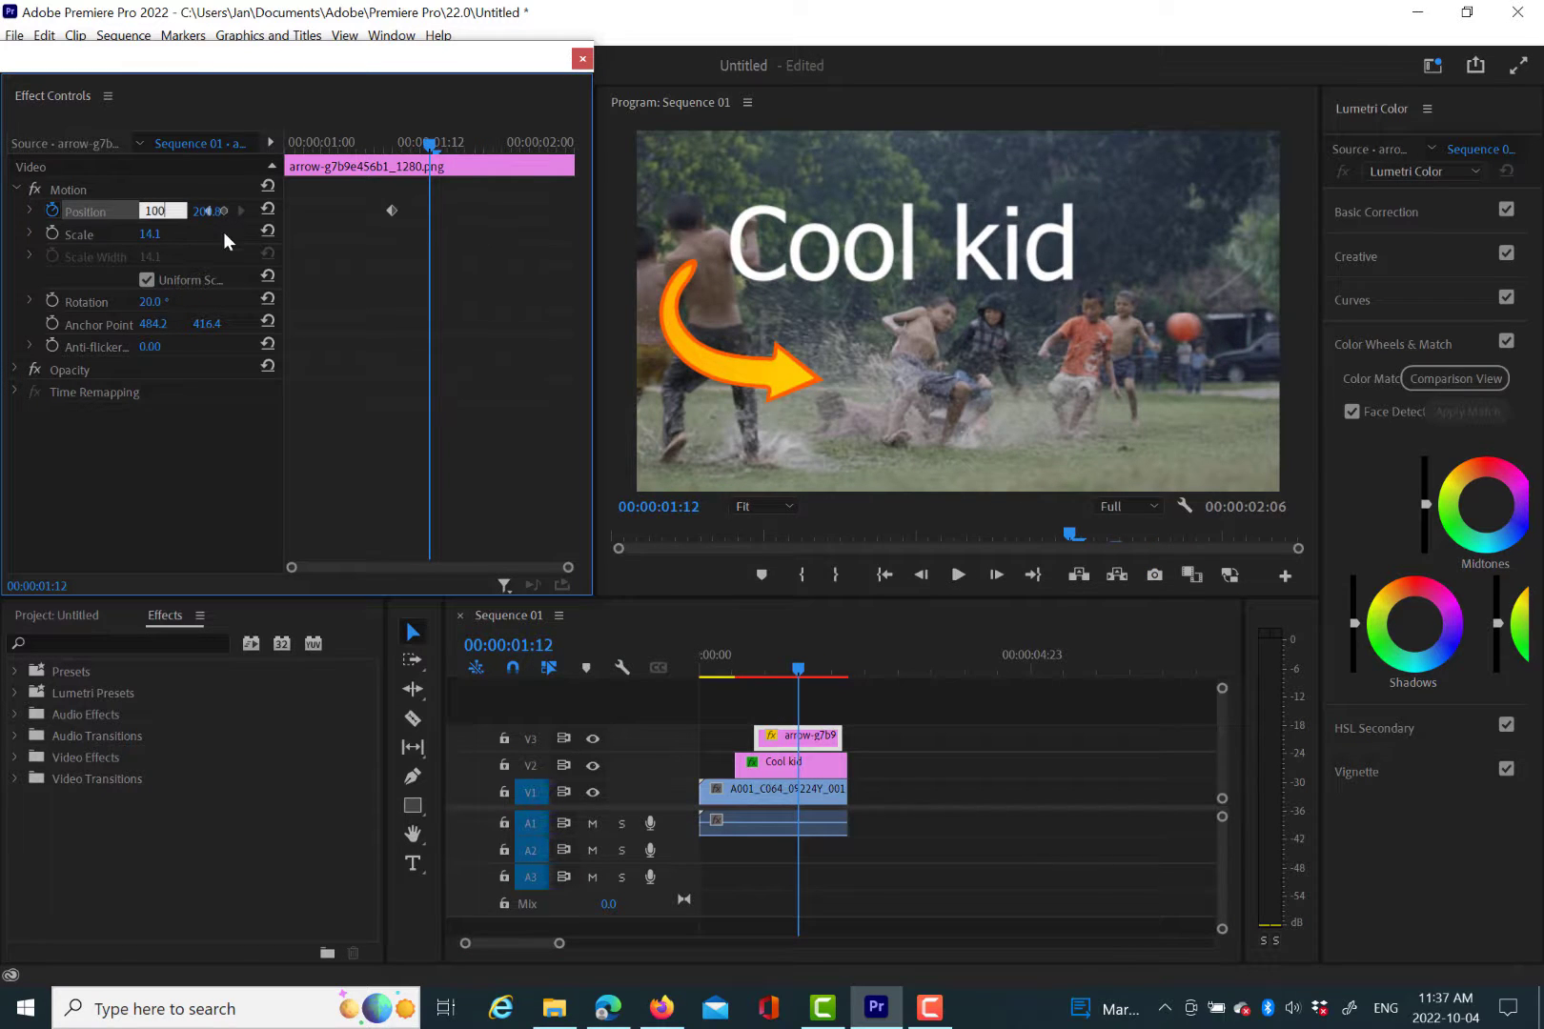
key(Return)
click(163, 213)
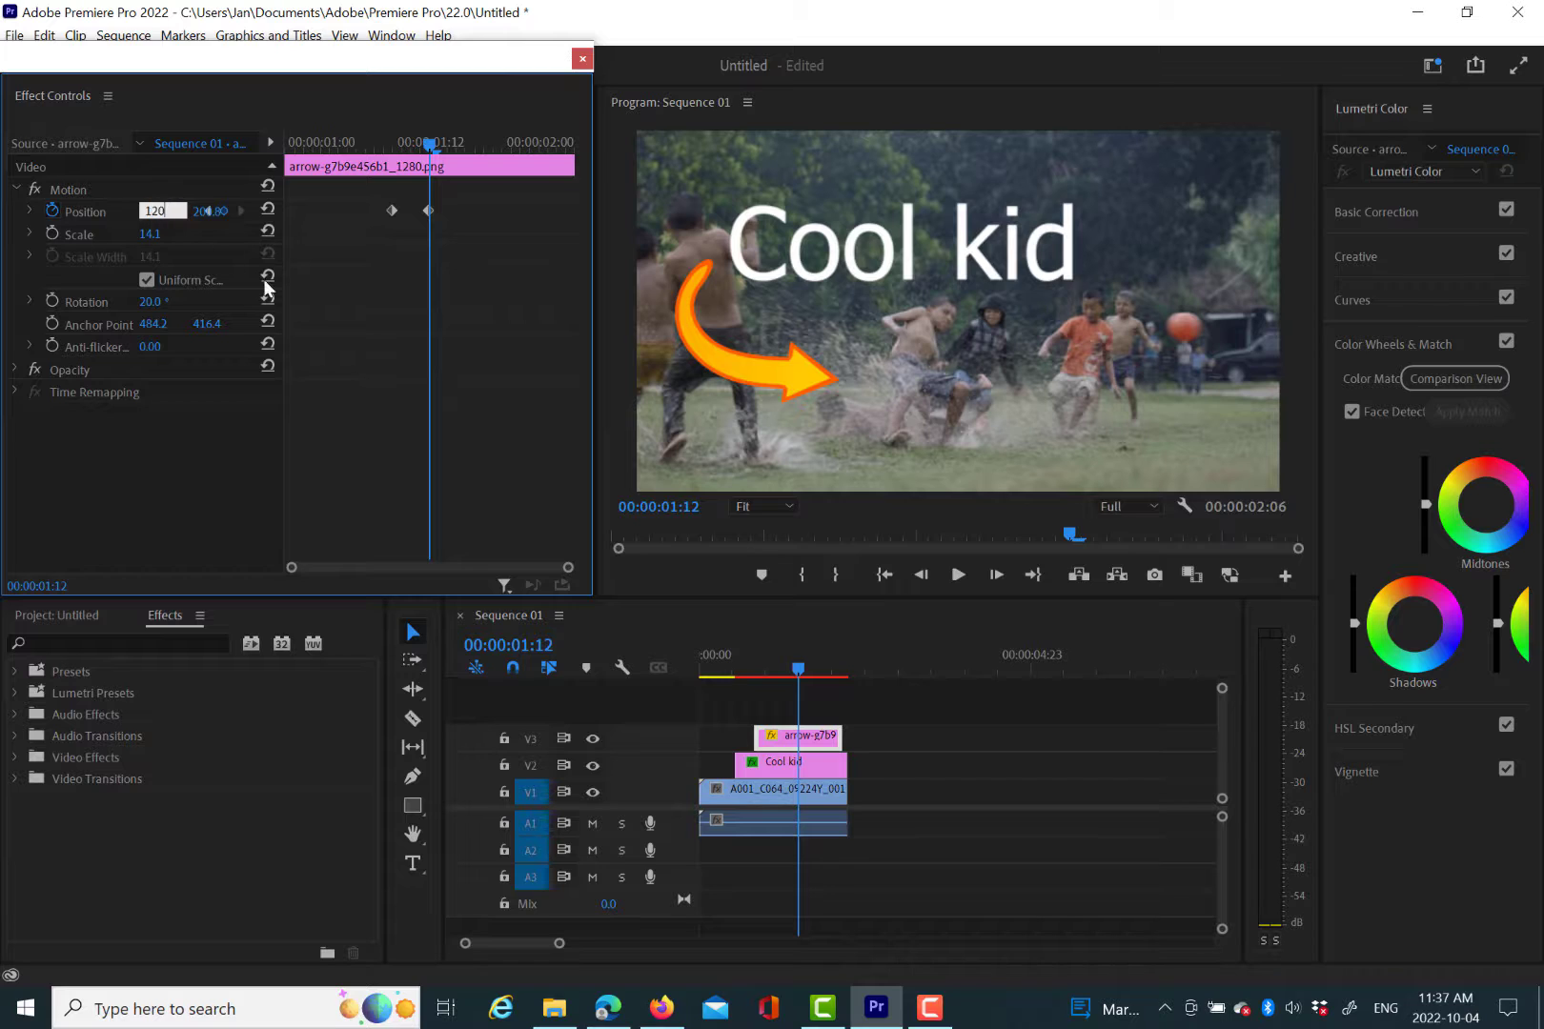
text(120)
key(Return)
Enable Rotation keyframing for the arrow at 00;00;01;12, set the rotation to 0°, and play the animation
click(96, 306)
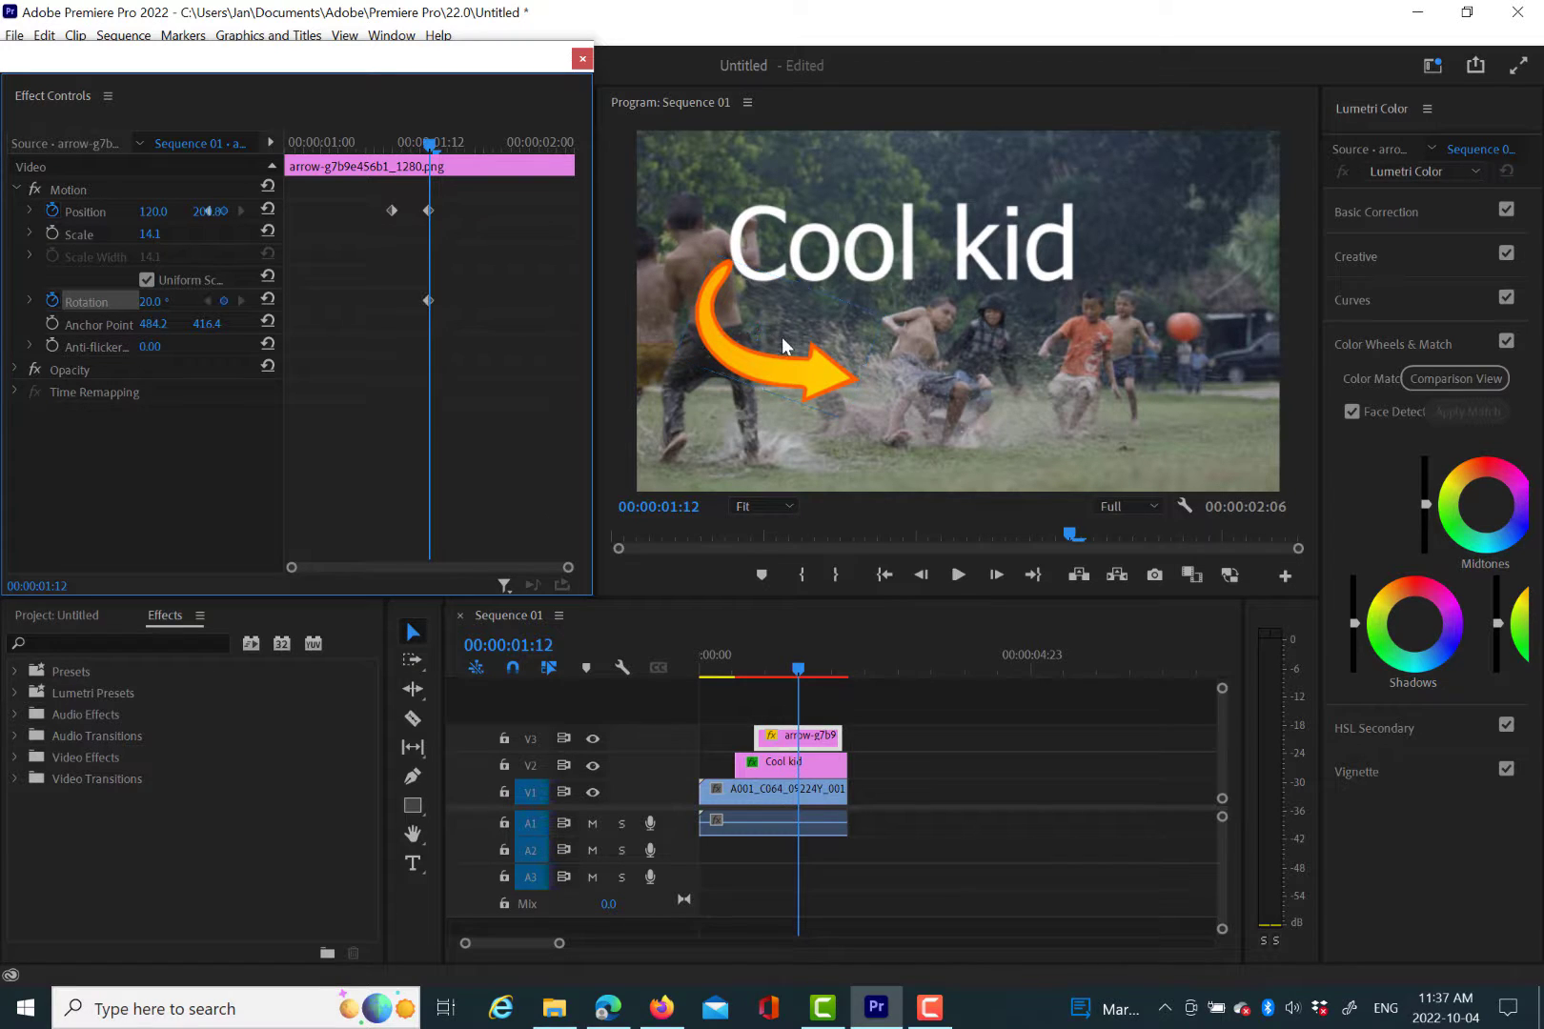
click(151, 301)
text(0)
key(Return)
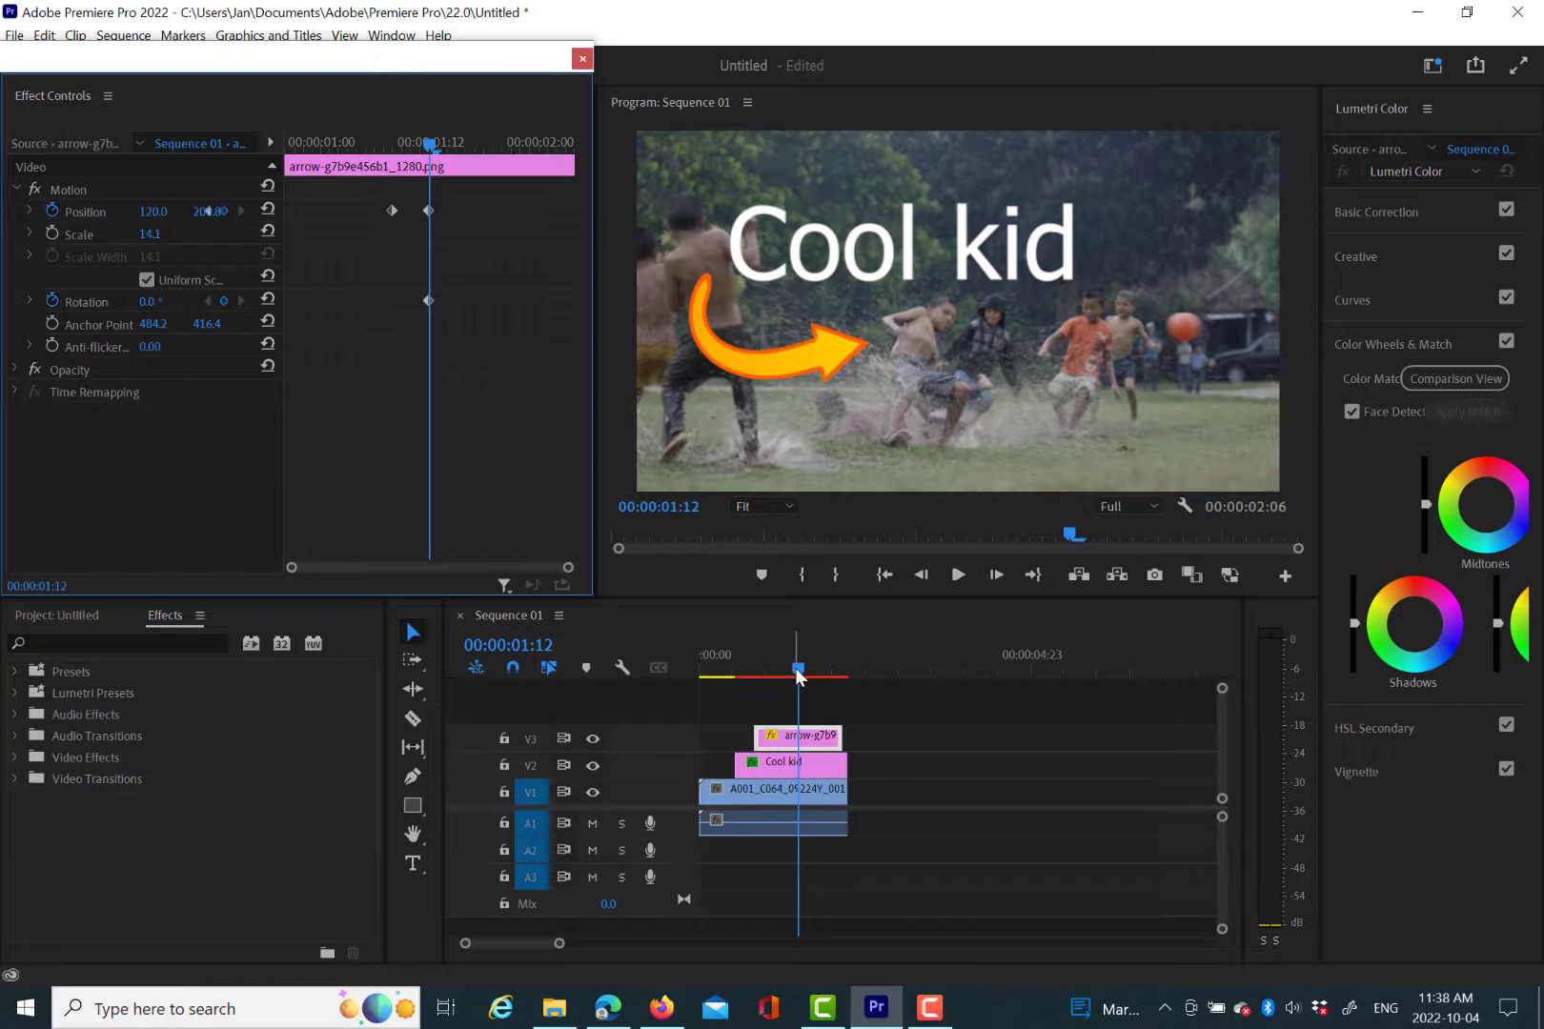
click(958, 575)
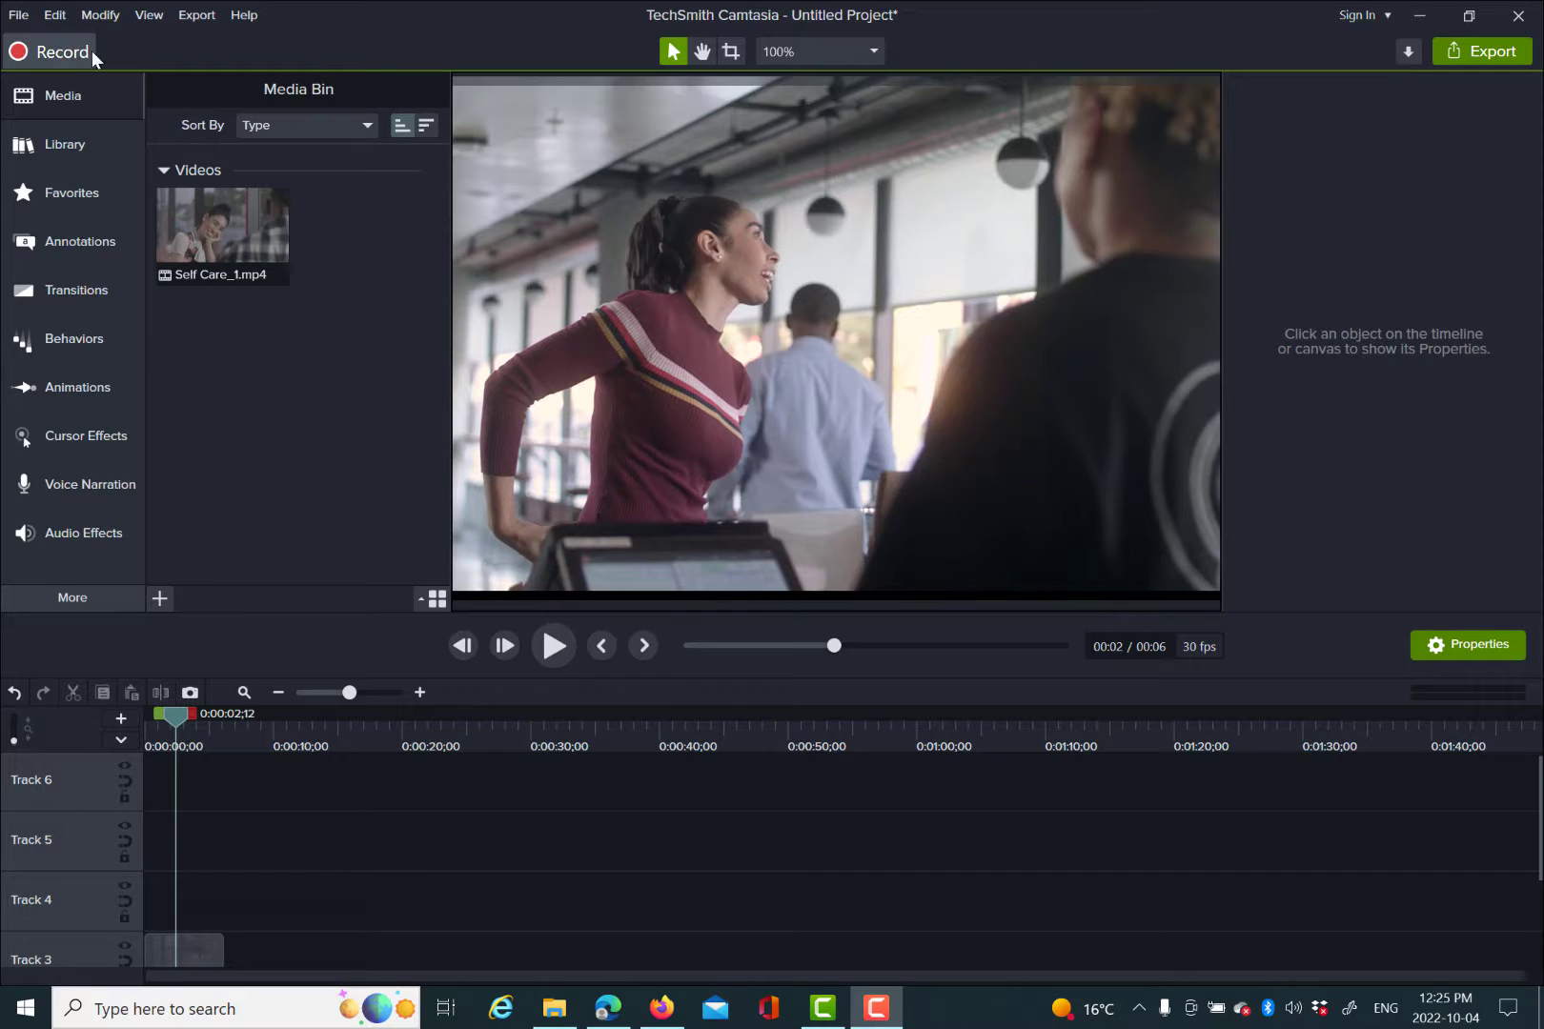
In Camtasia, add two plain ABC text callouts to the canvas, one near the middle and one above it
click(76, 241)
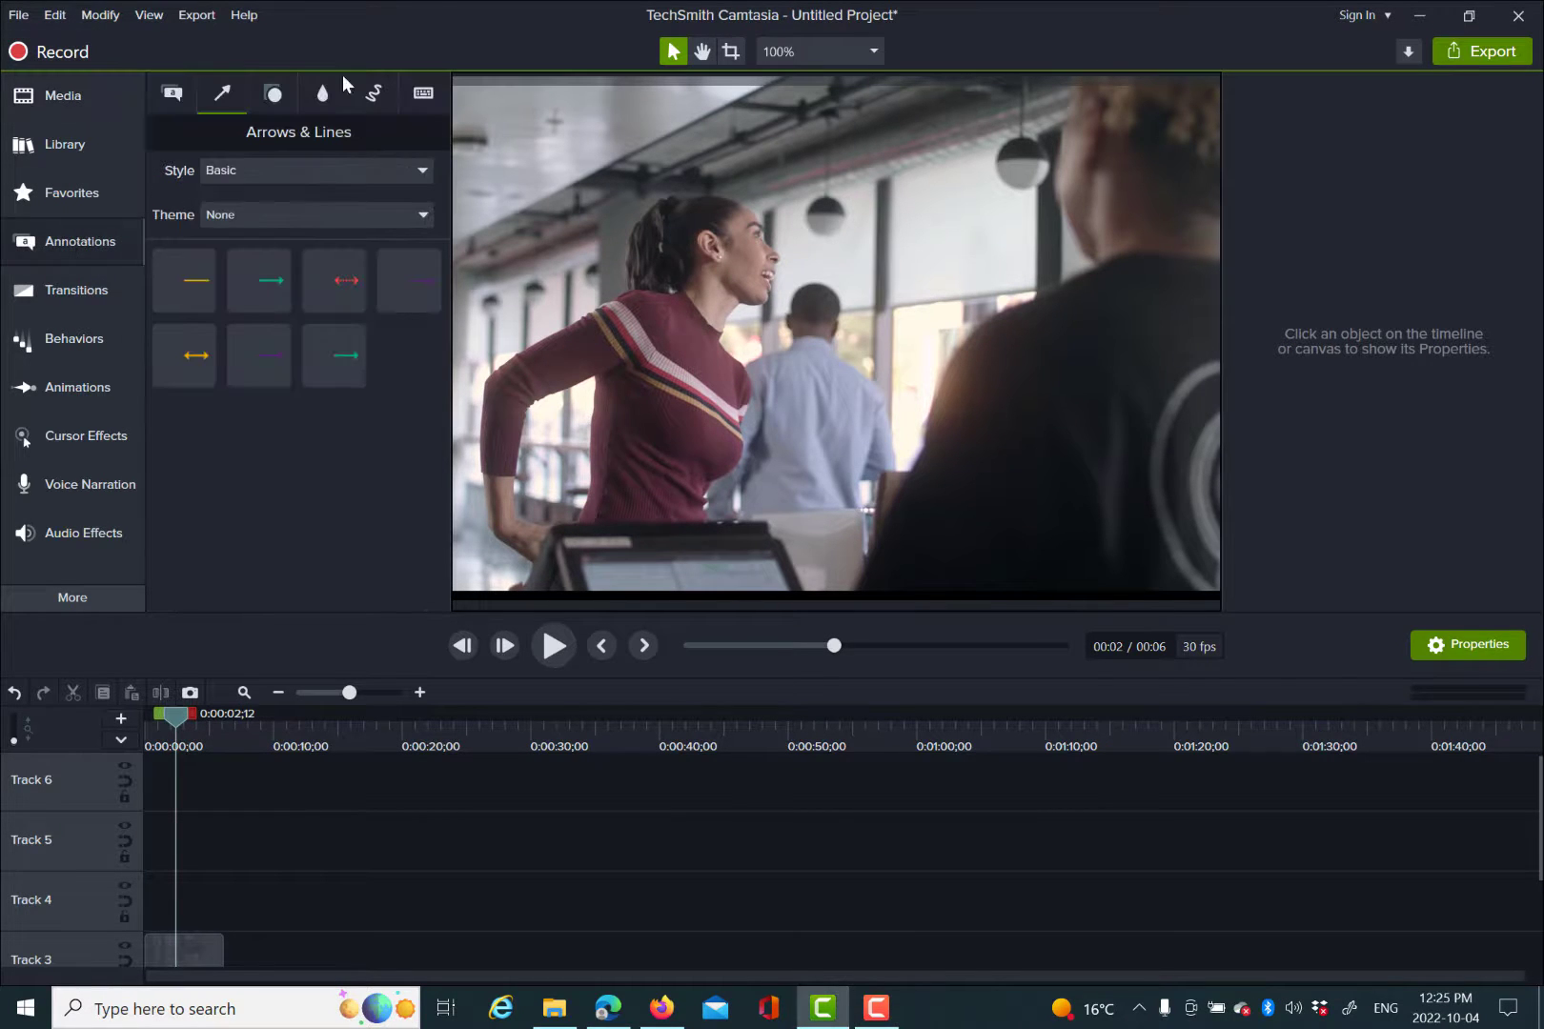
click(173, 94)
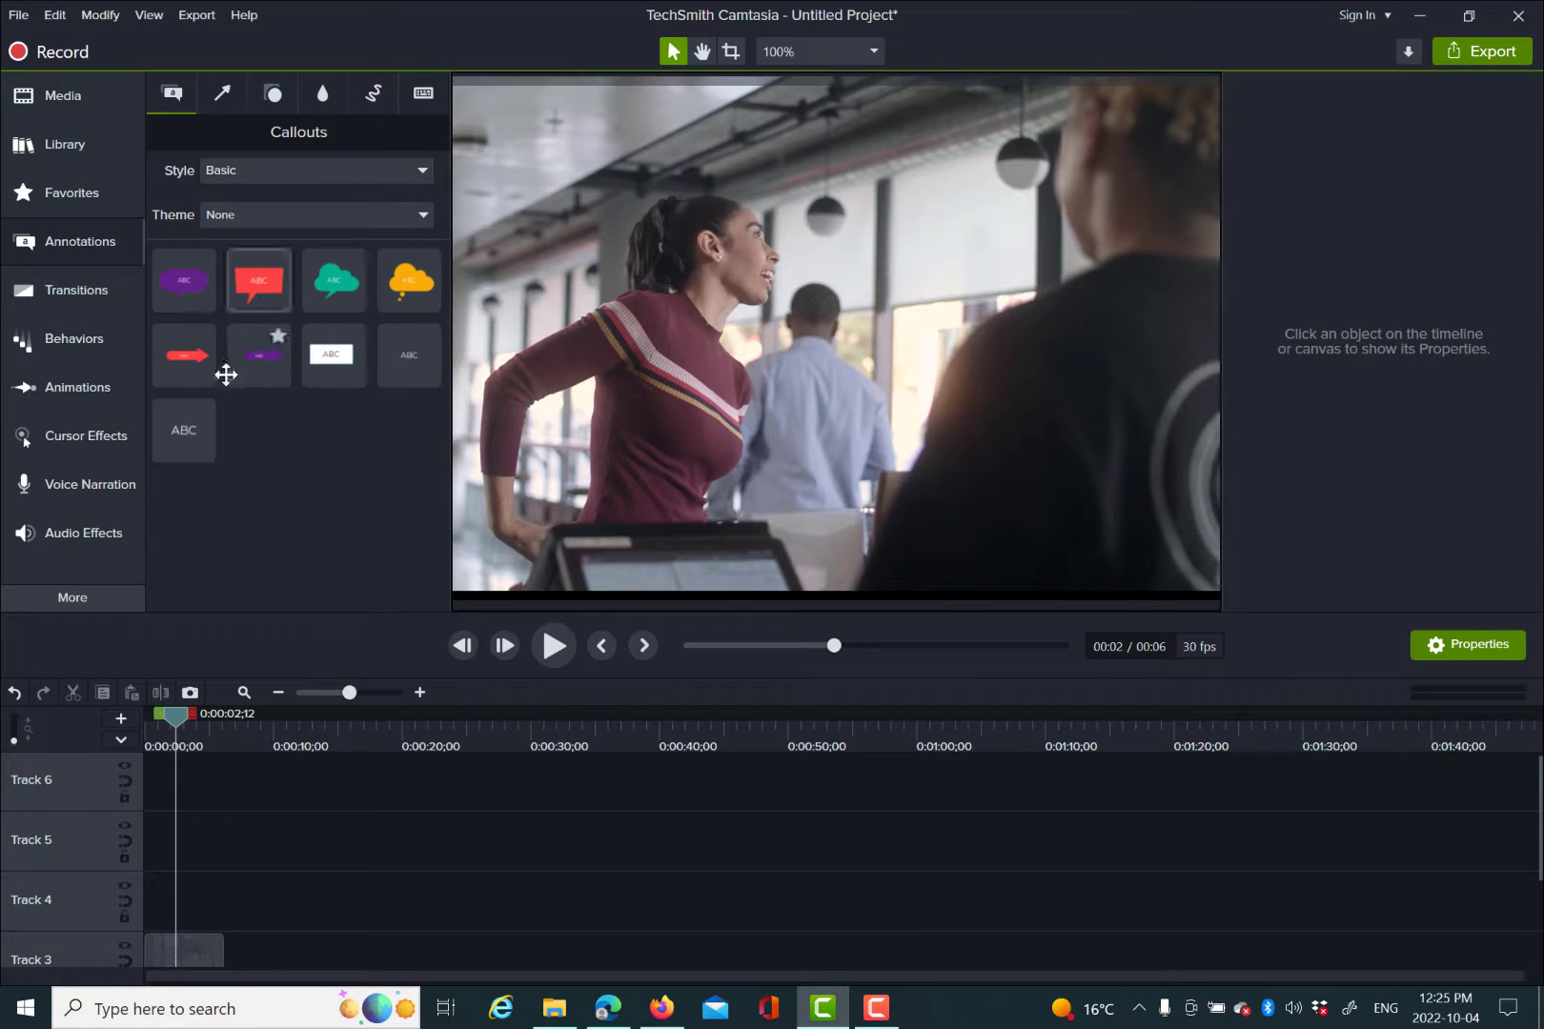
drag(390, 378, 829, 343)
drag(408, 354, 754, 185)
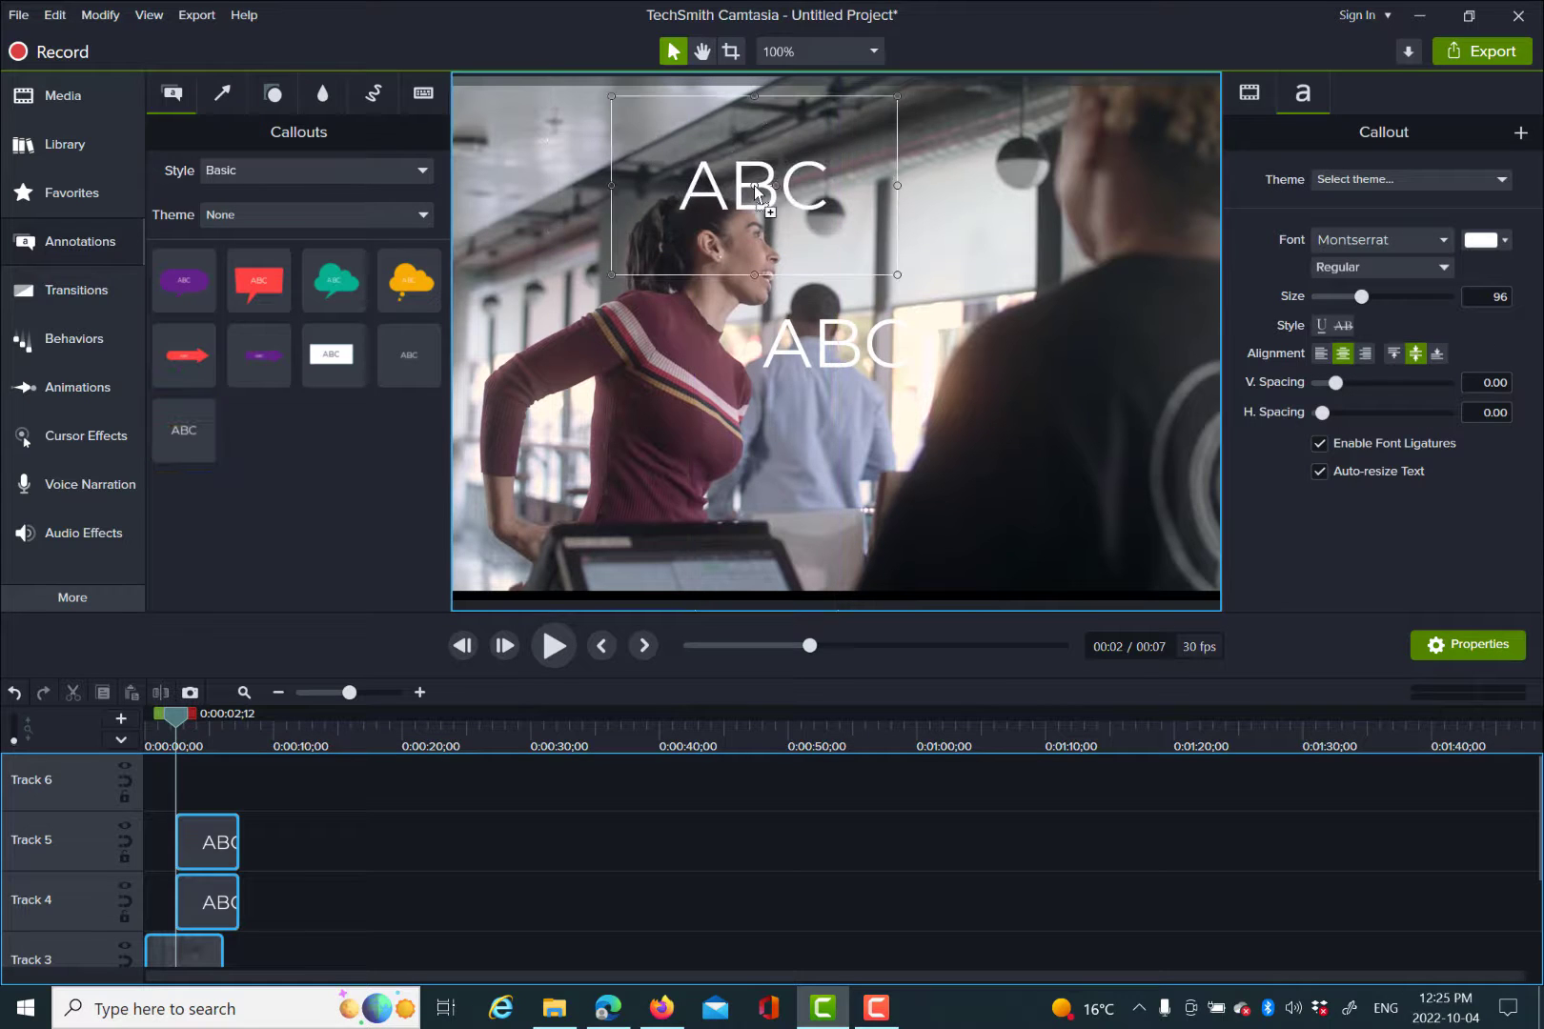
Replace the upper callout's ABC text with "Cool kid"
double_click(817, 222)
click(817, 222)
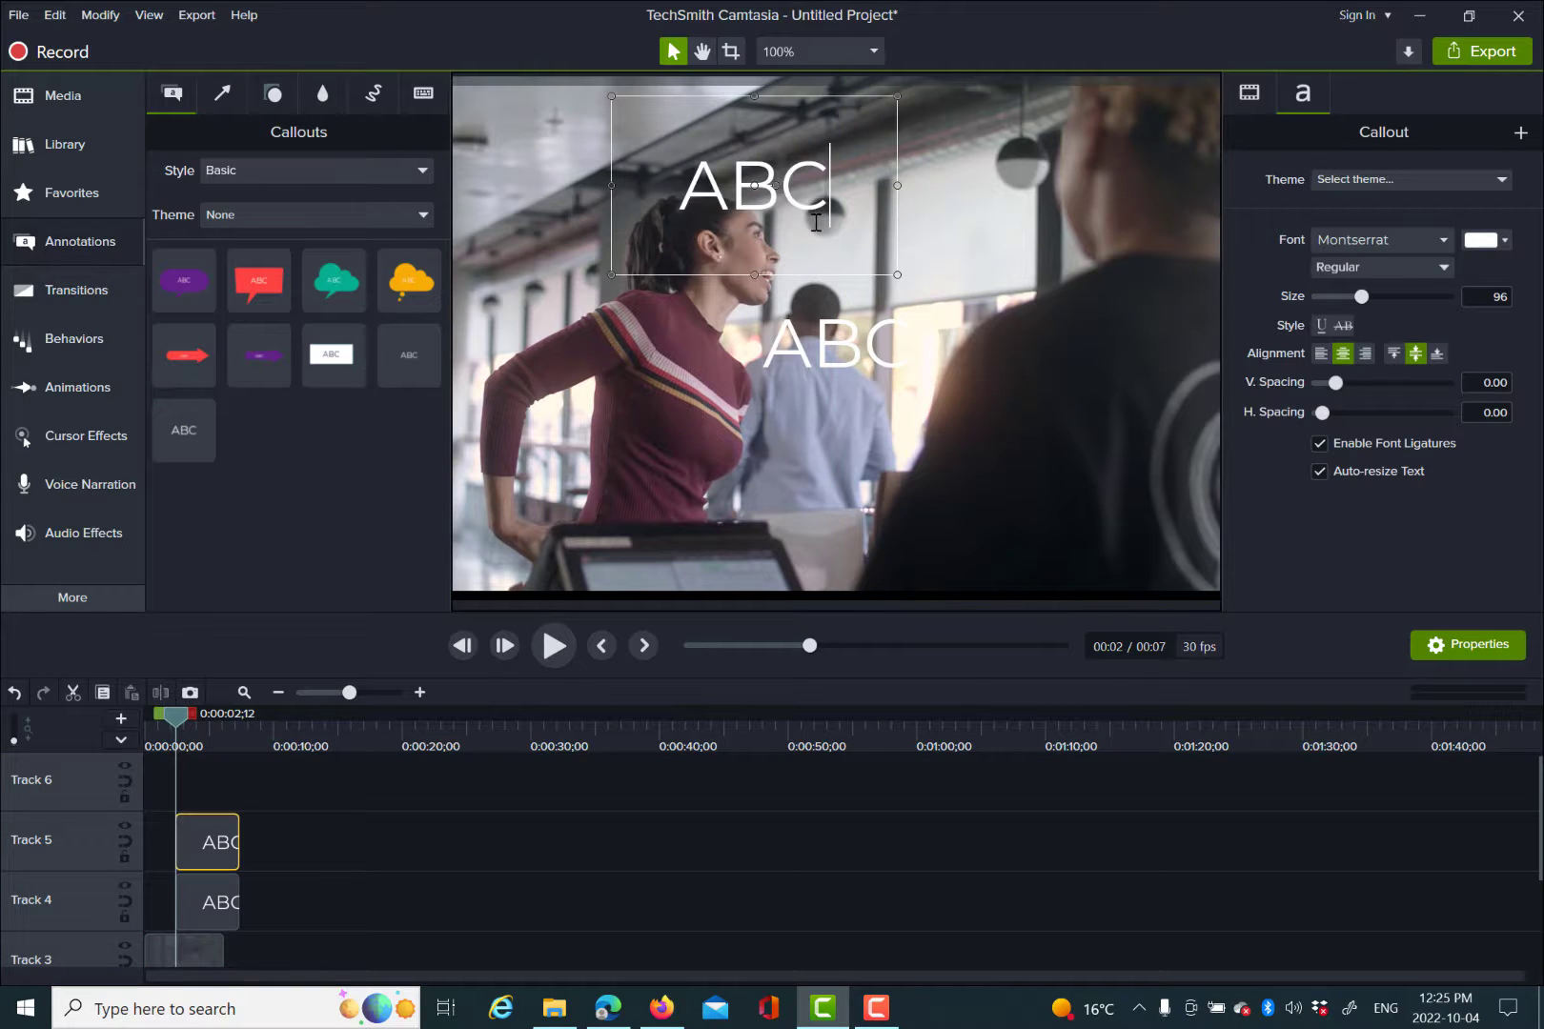
key(BackSpace)
key(BackSpace)
key(BackSpace)
text(Cool kid)
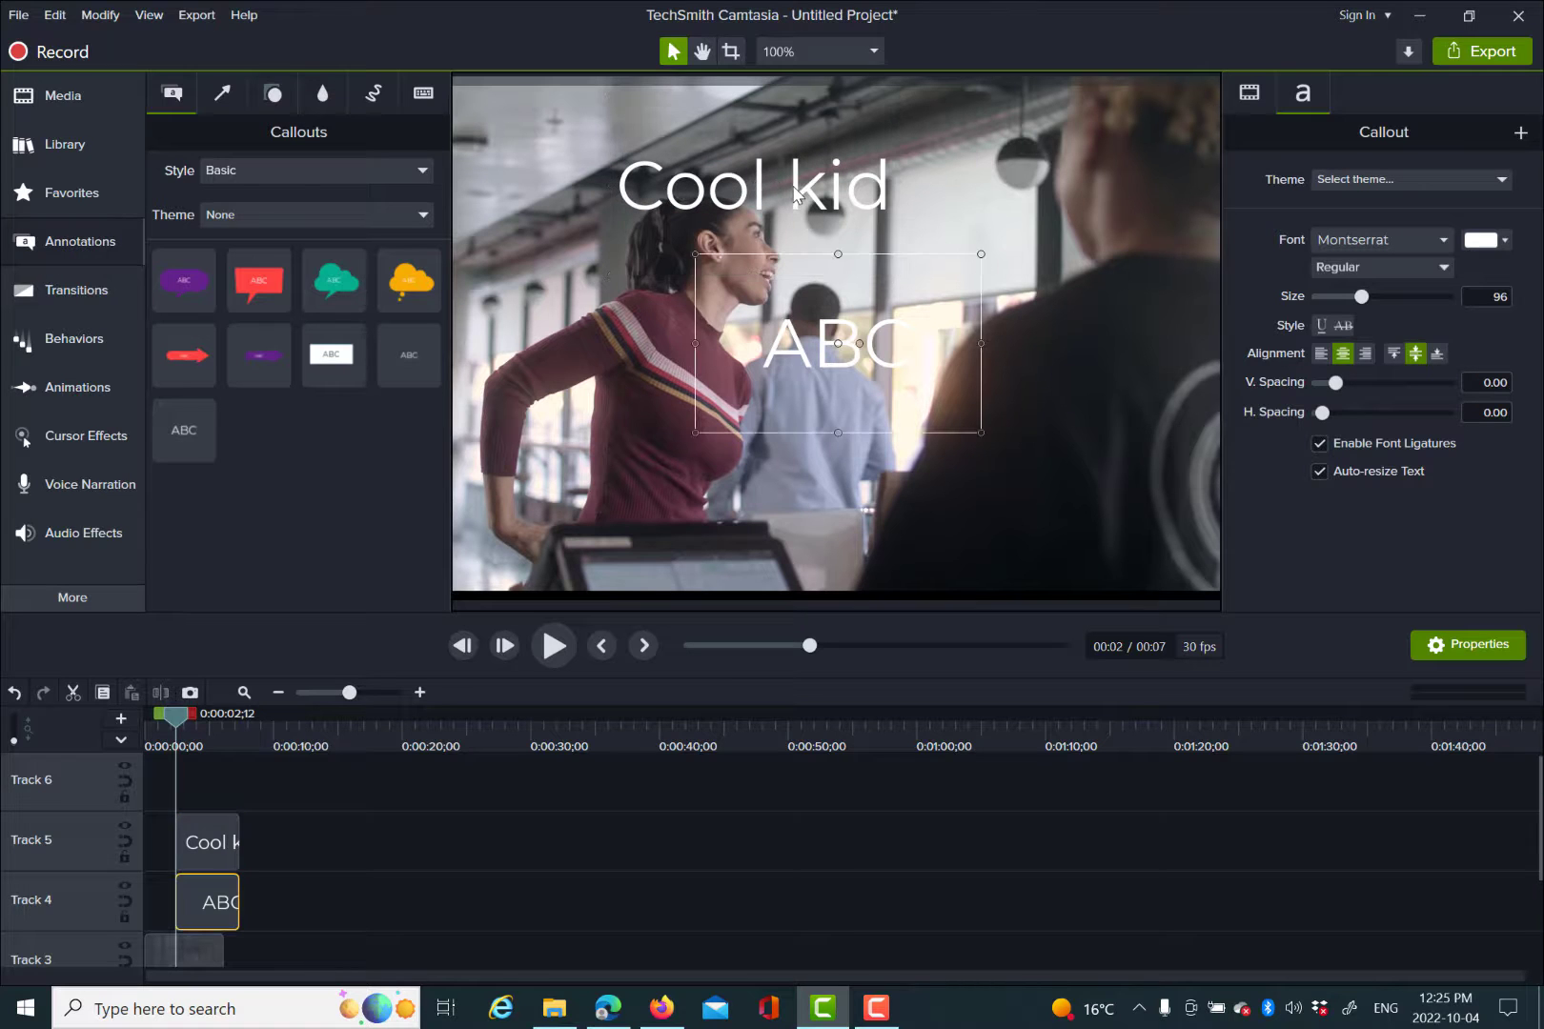
Move the Cool kid callout toward the right of the canvas and delete the extra ABC callout
drag(796, 185, 937, 175)
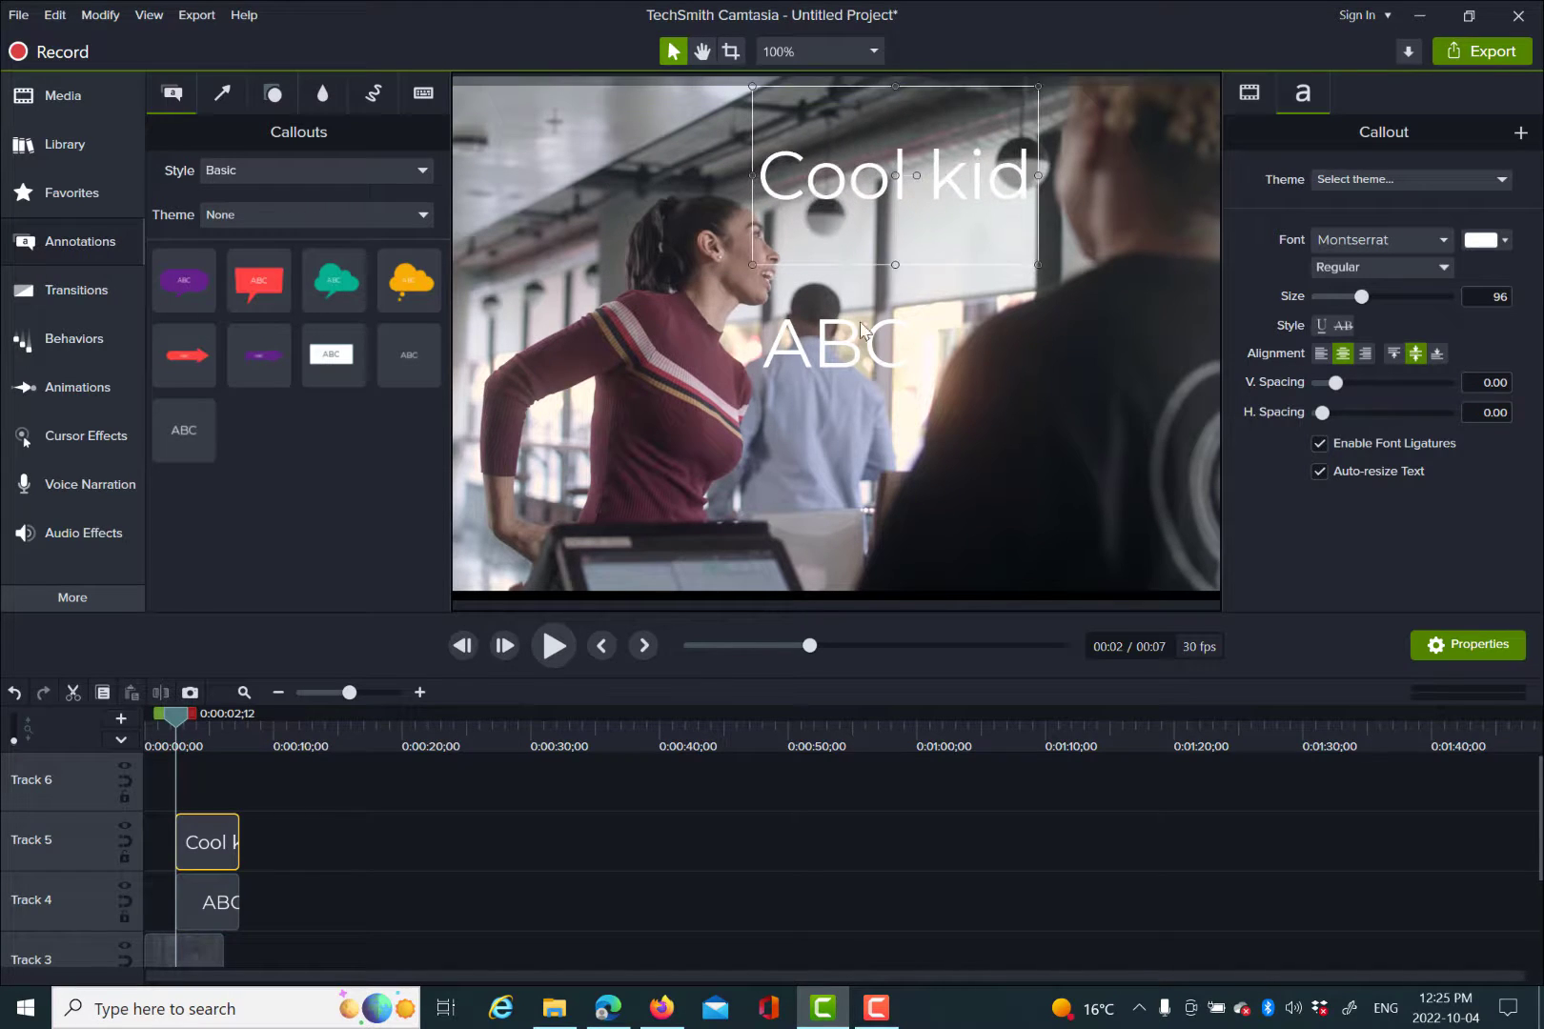
click(842, 337)
key(Delete)
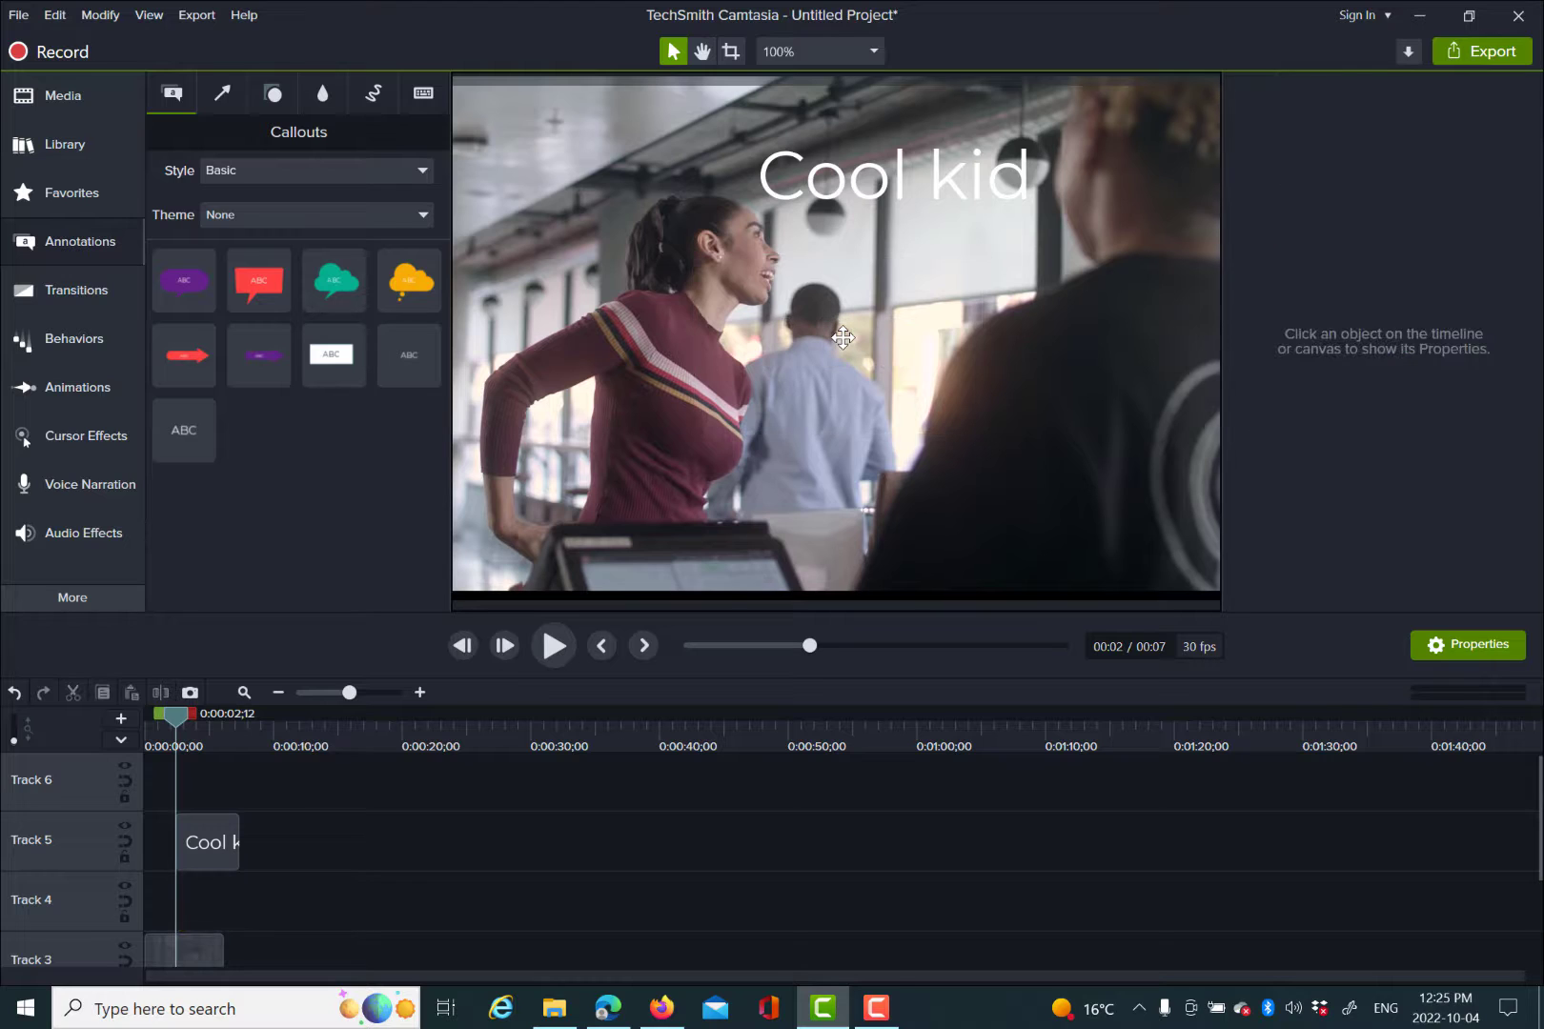
Add a green single-headed arrow annotation below the Cool kid text and set its thickness to 27
click(222, 94)
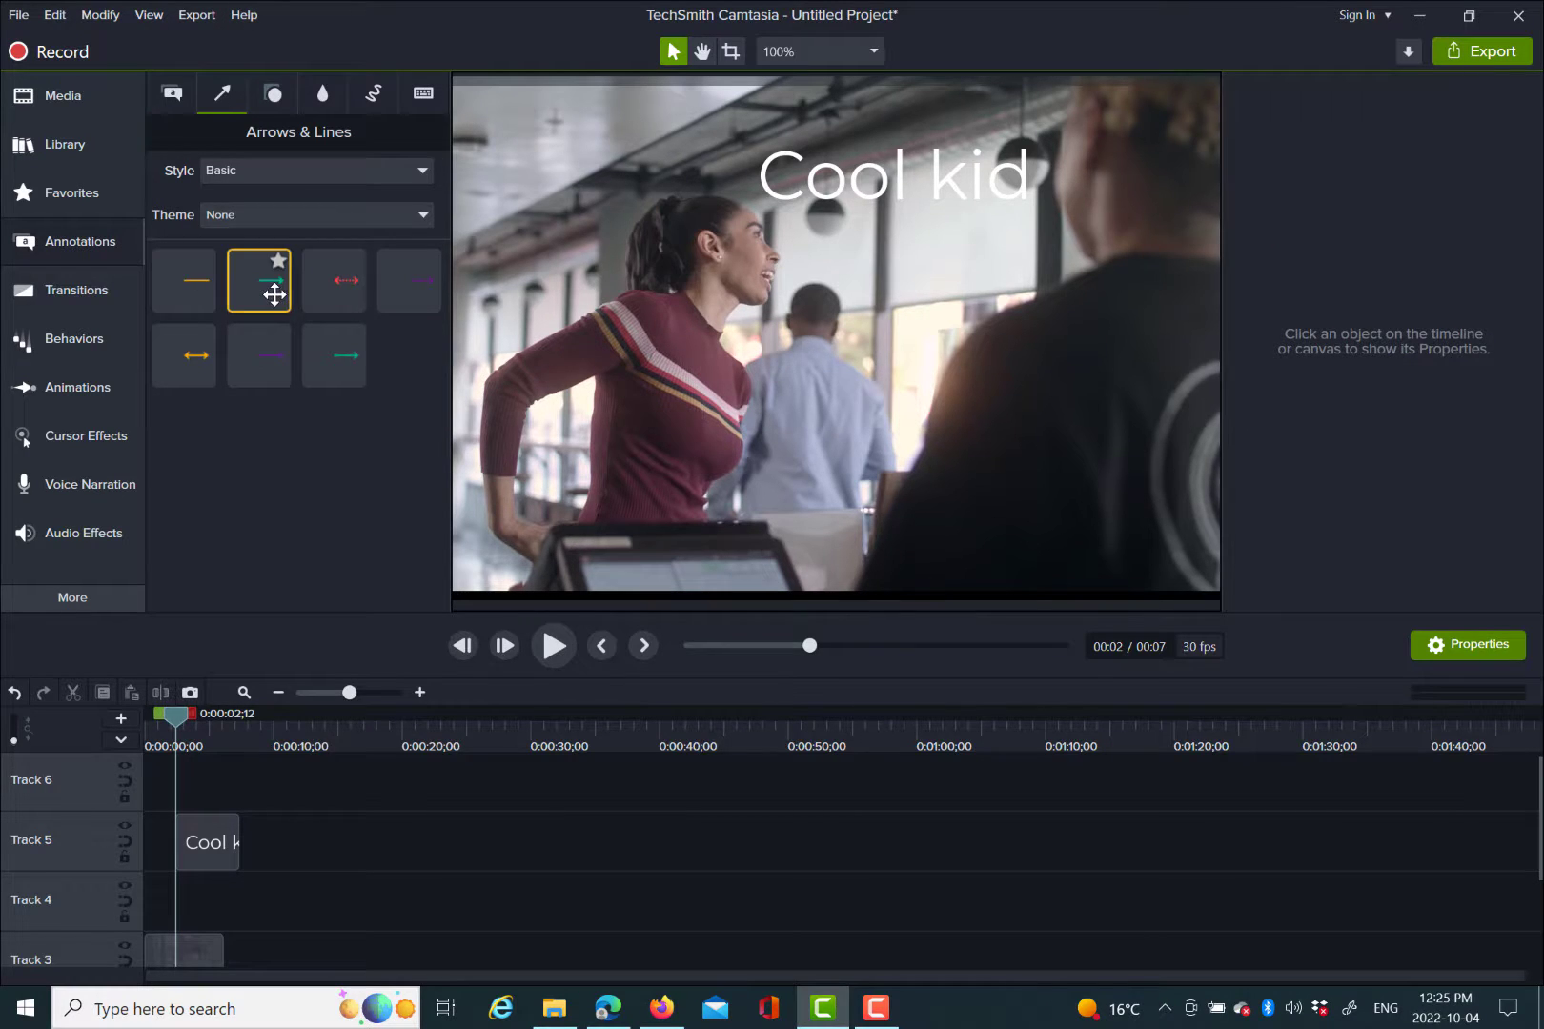
drag(274, 295, 961, 419)
drag(839, 401, 864, 409)
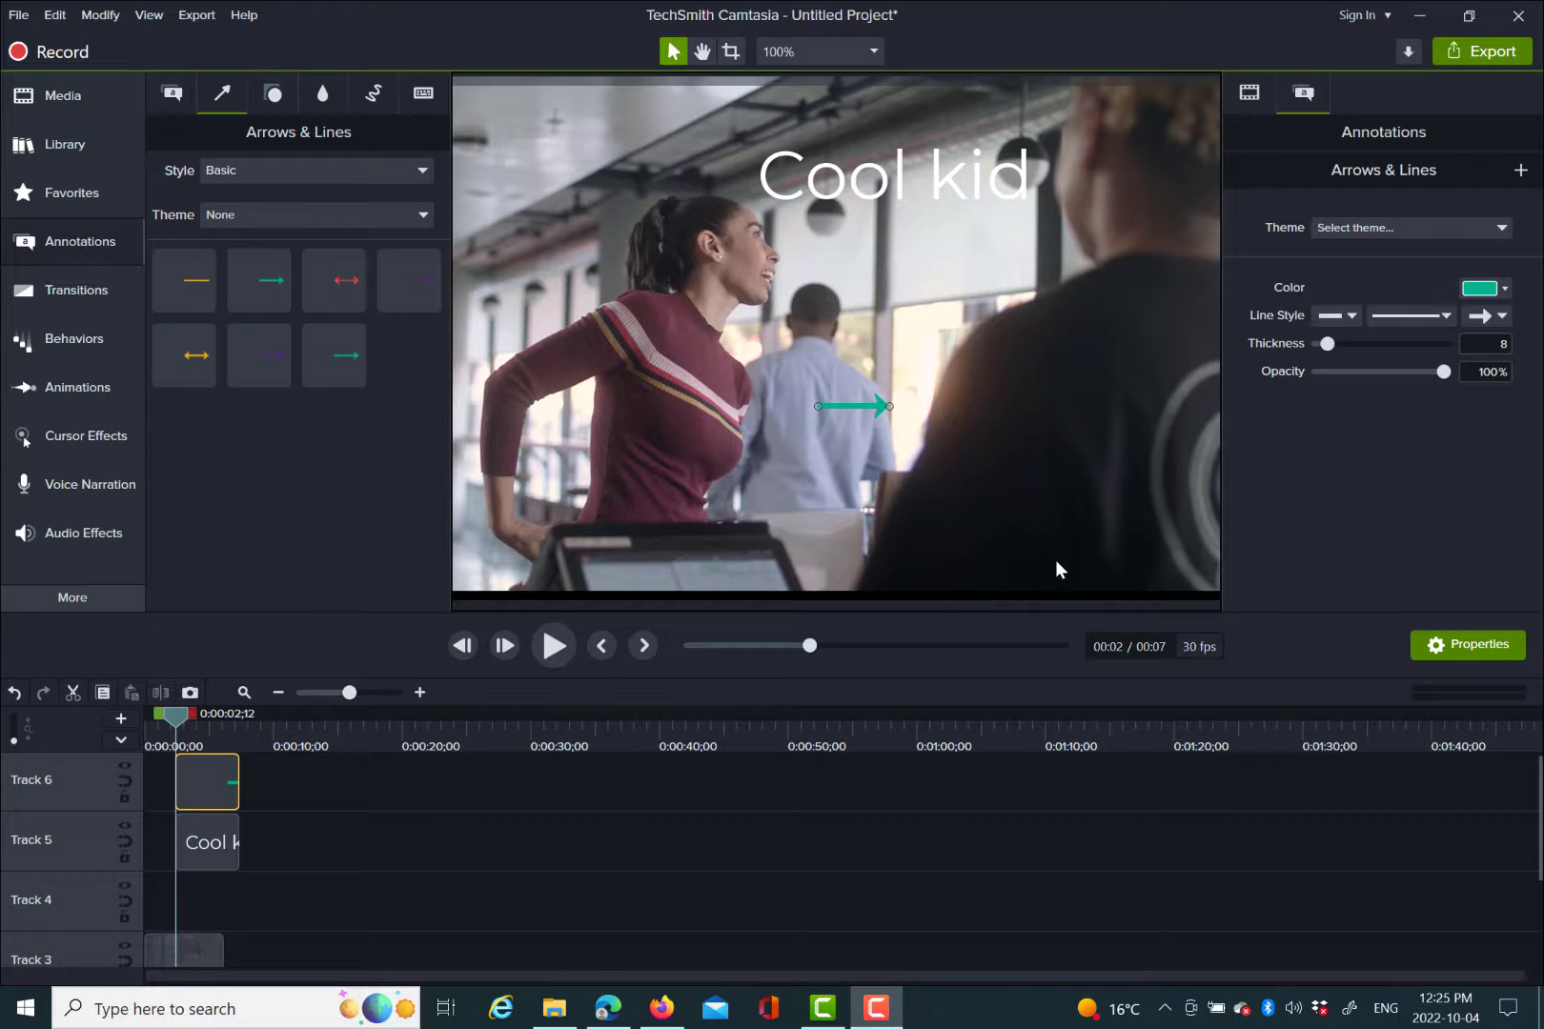
click(1353, 344)
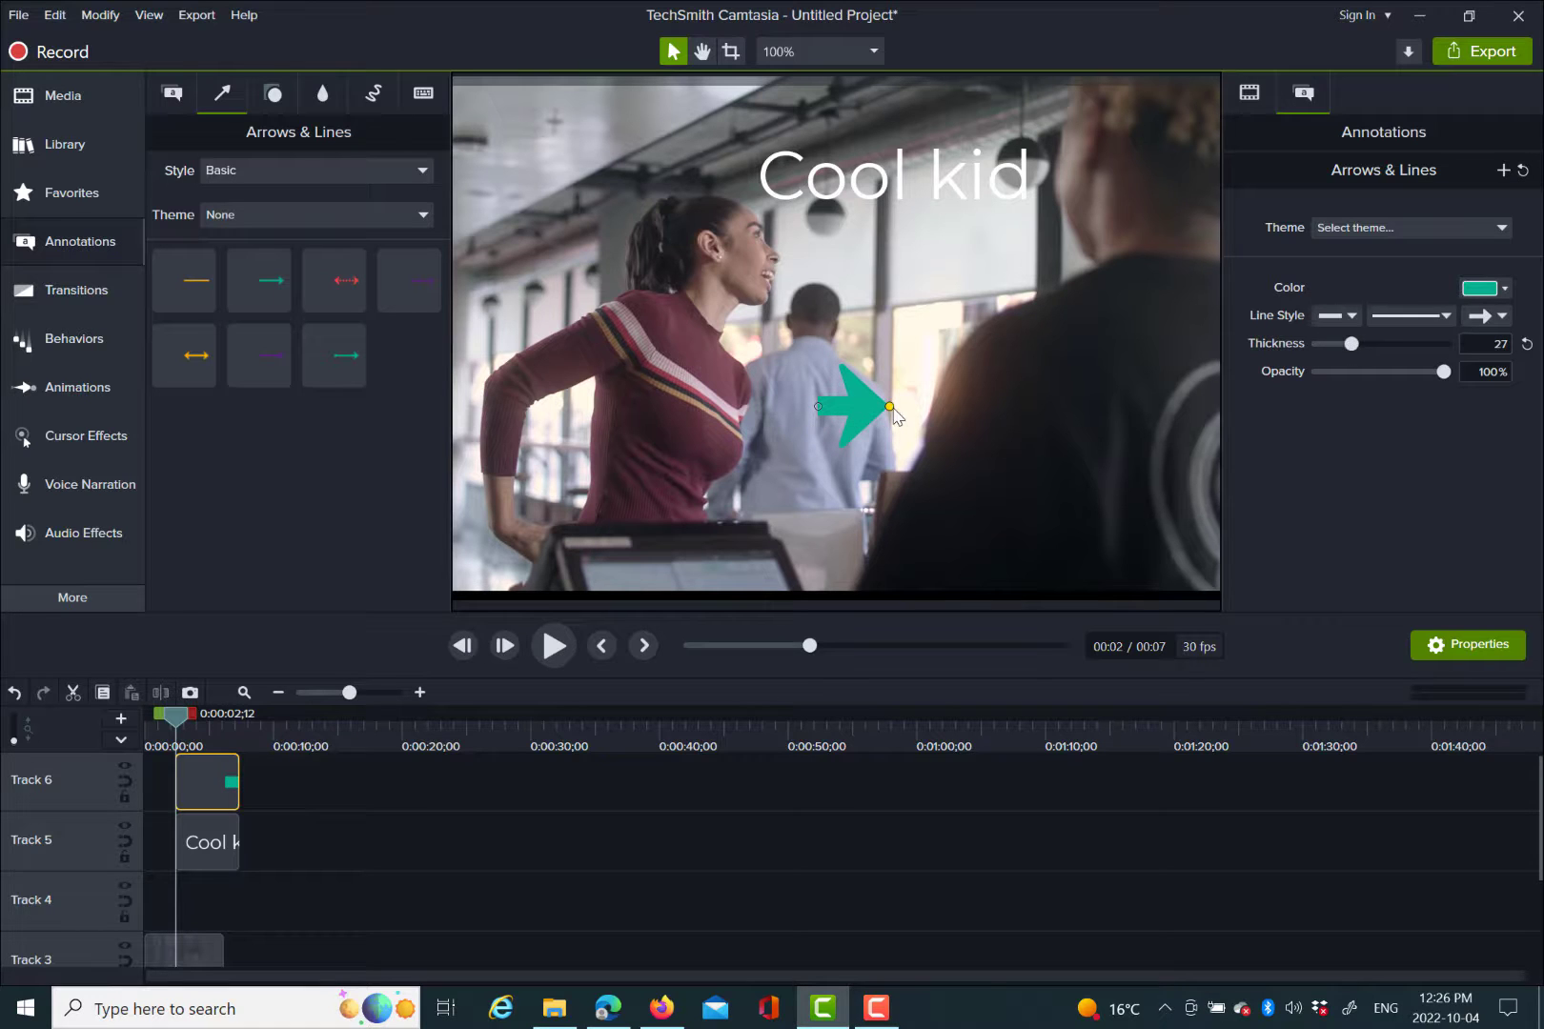
Reposition the arrow annotation's head and tail so that it points diagonally up and to the left
drag(890, 407, 739, 290)
mouse_move(821, 404)
mouse_down()
mouse_move(913, 412)
mouse_move(858, 403)
mouse_move(917, 429)
mouse_up()
click(770, 350)
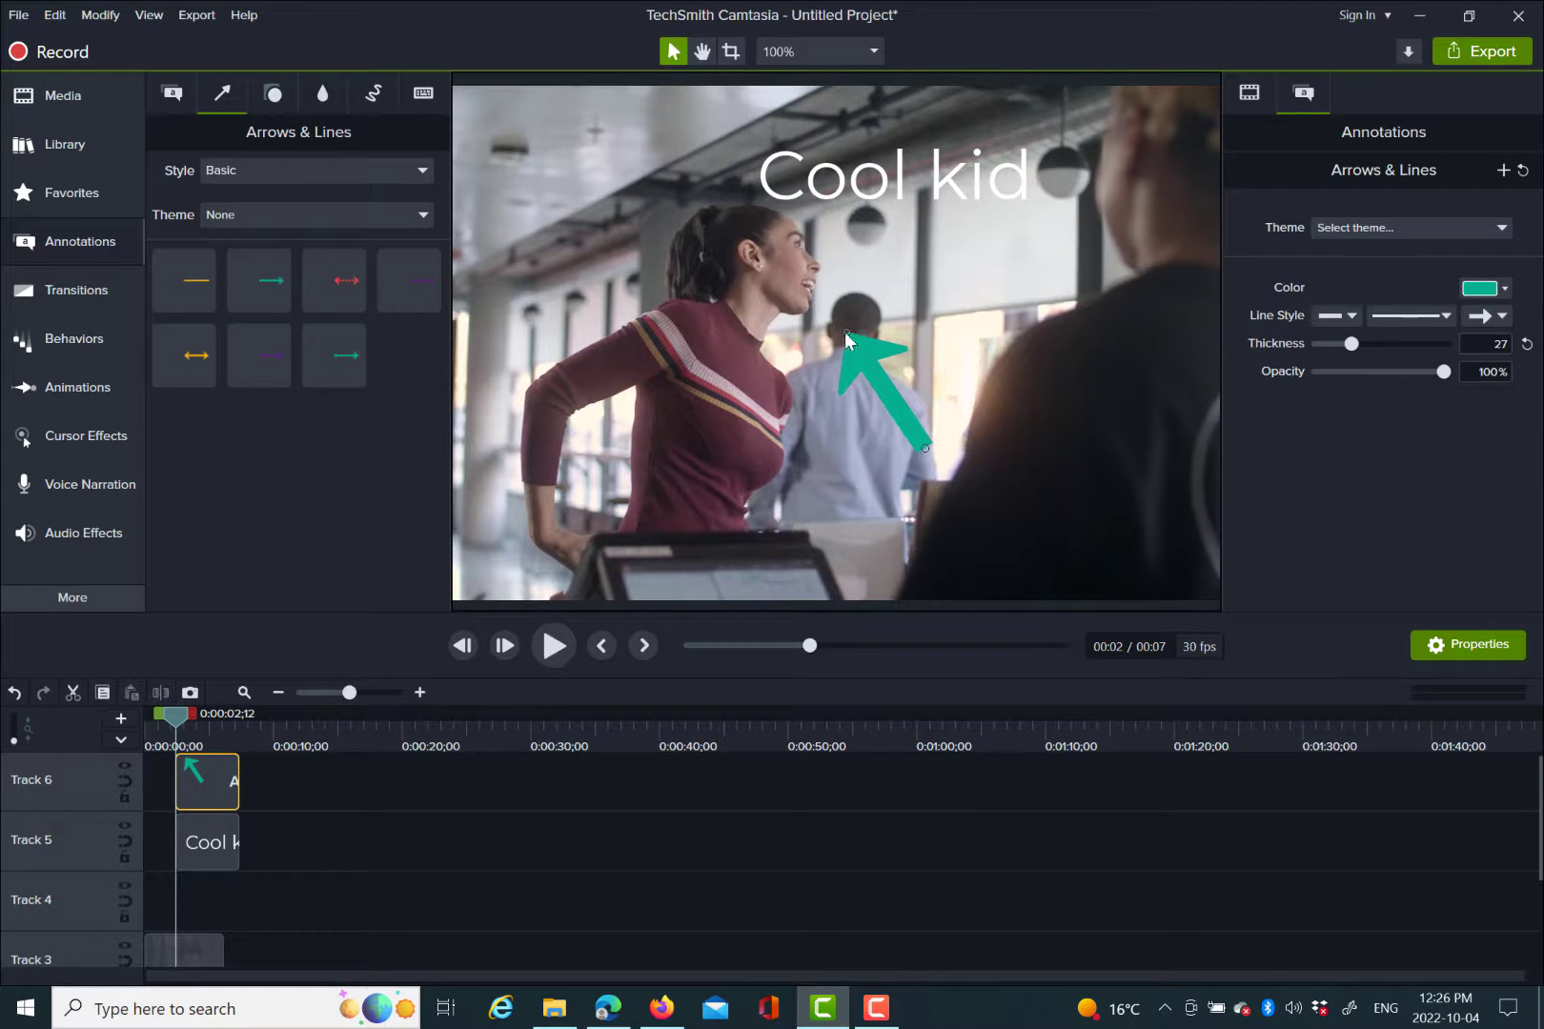
mouse_move(846, 330)
mouse_down()
mouse_move(817, 354)
mouse_move(837, 344)
mouse_up()
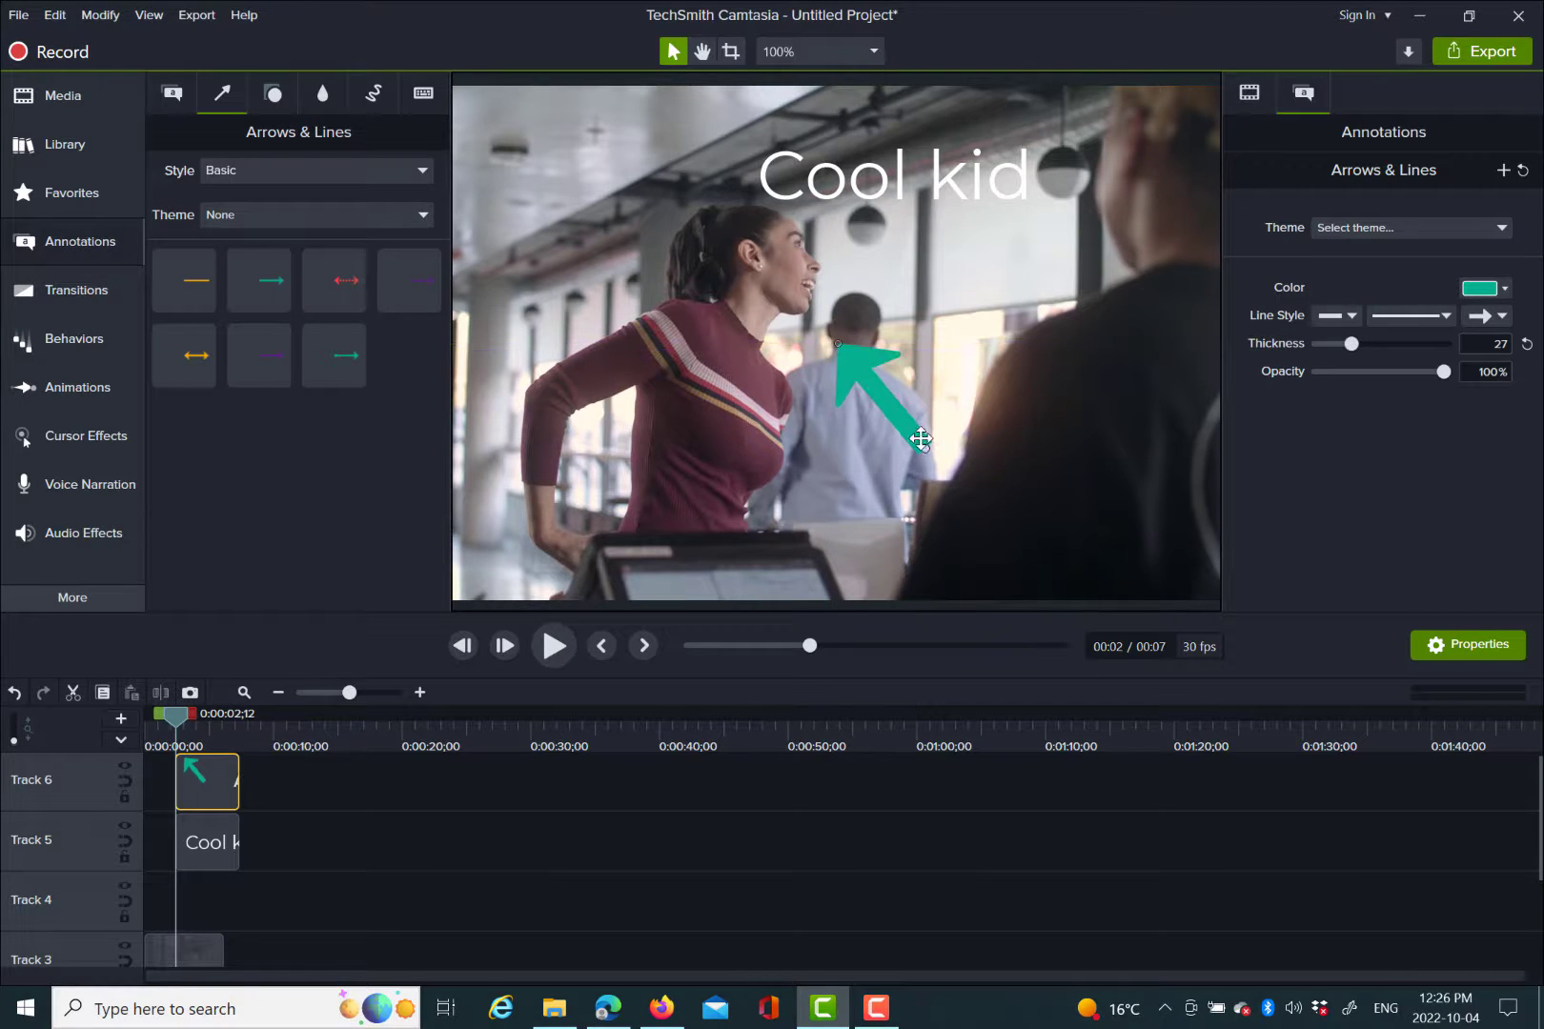
Change the arrow annotation's color to bright yellow-green, #C4F518
click(1504, 290)
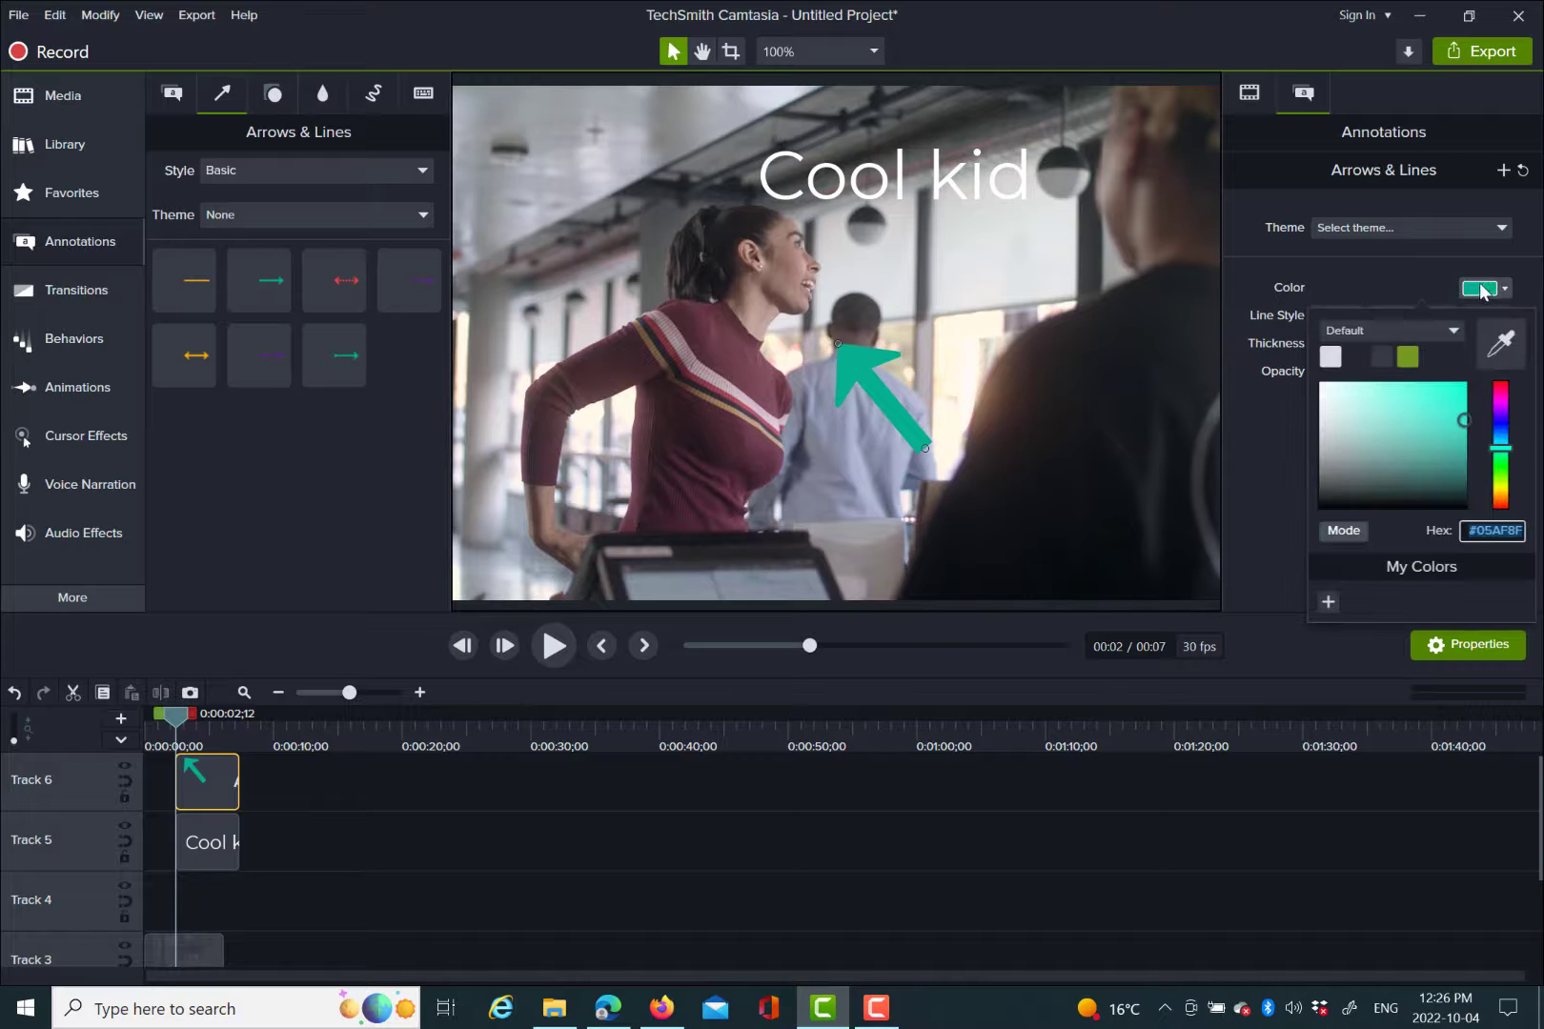
click(1499, 486)
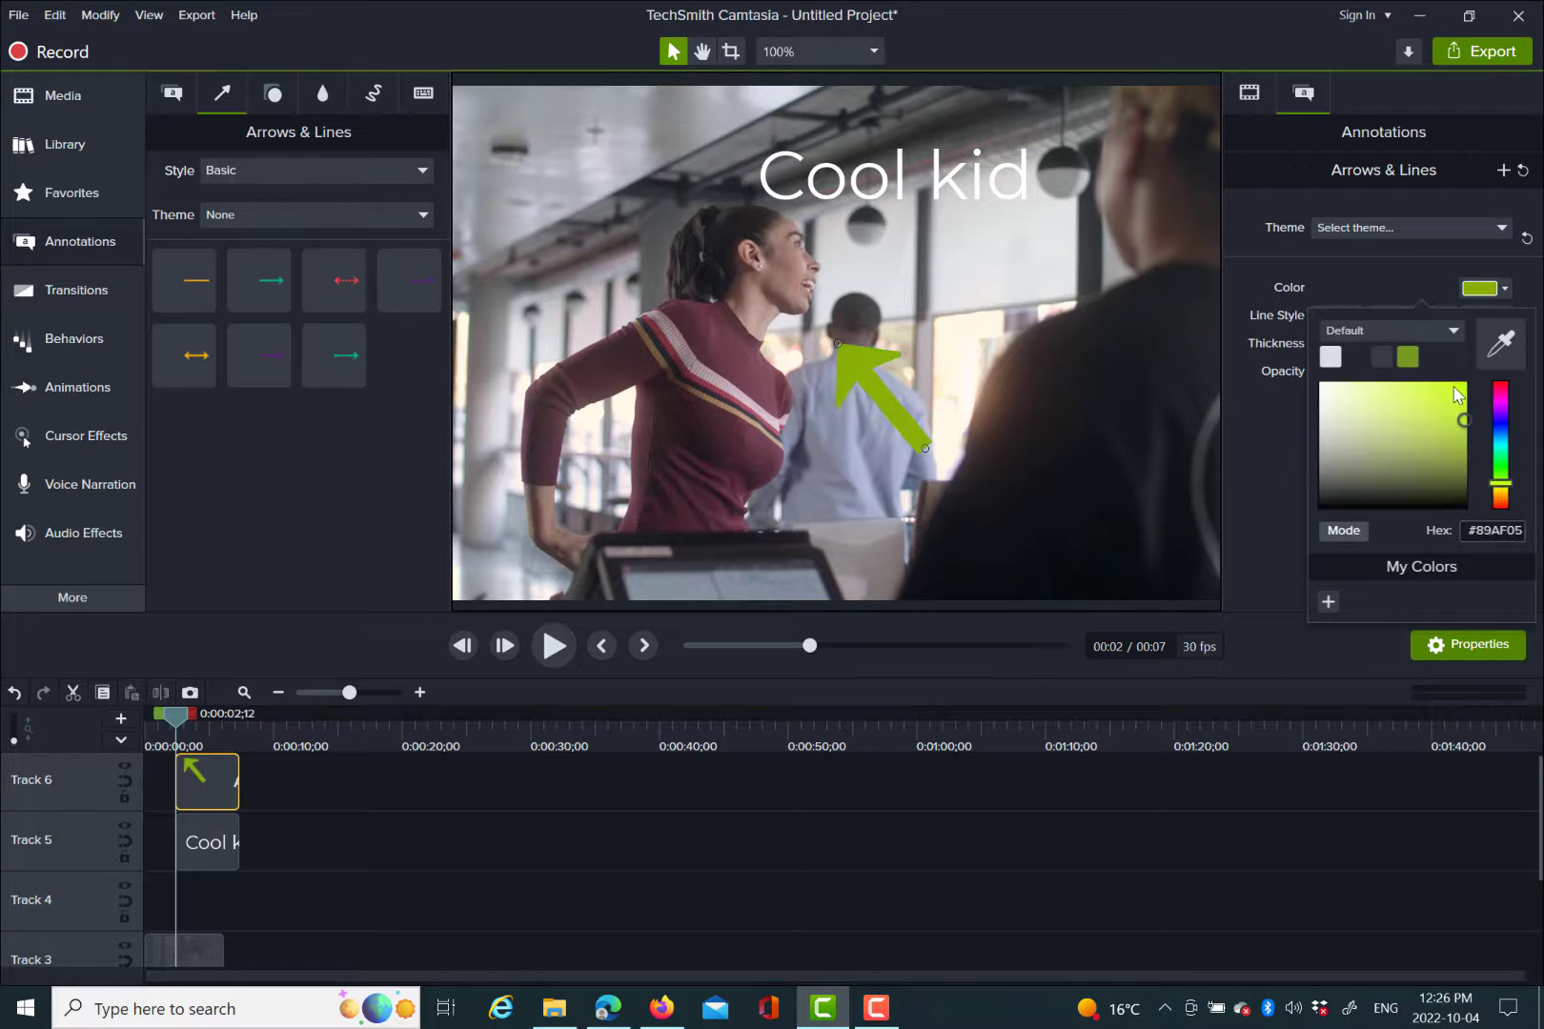
click(1455, 387)
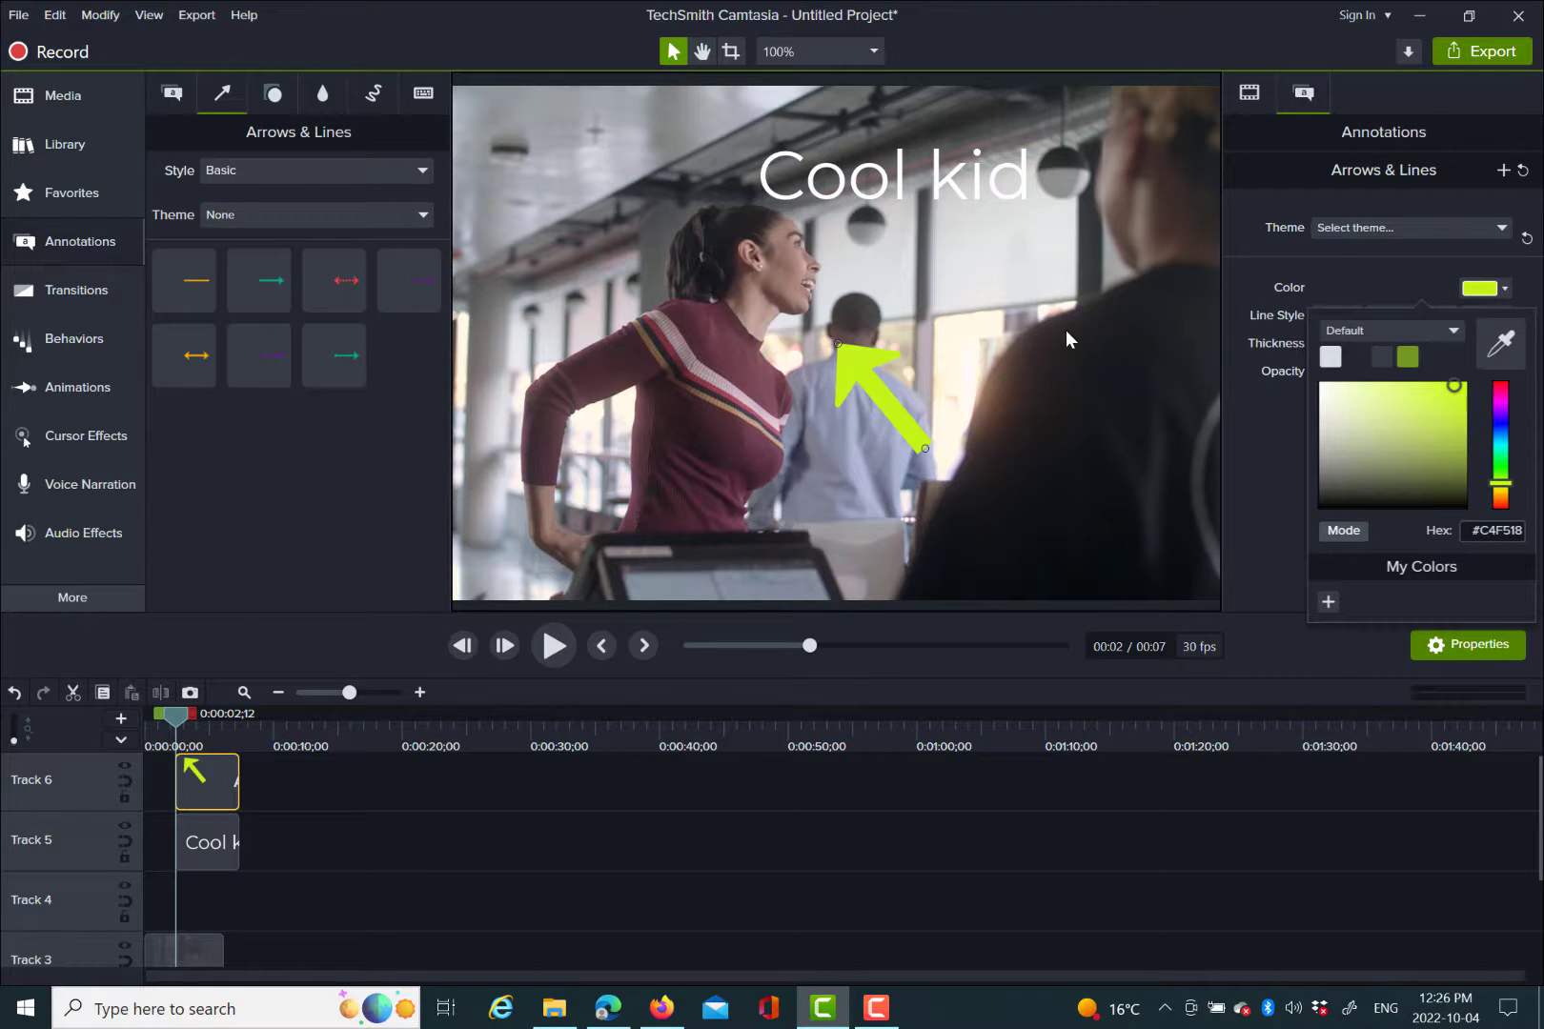
click(1275, 481)
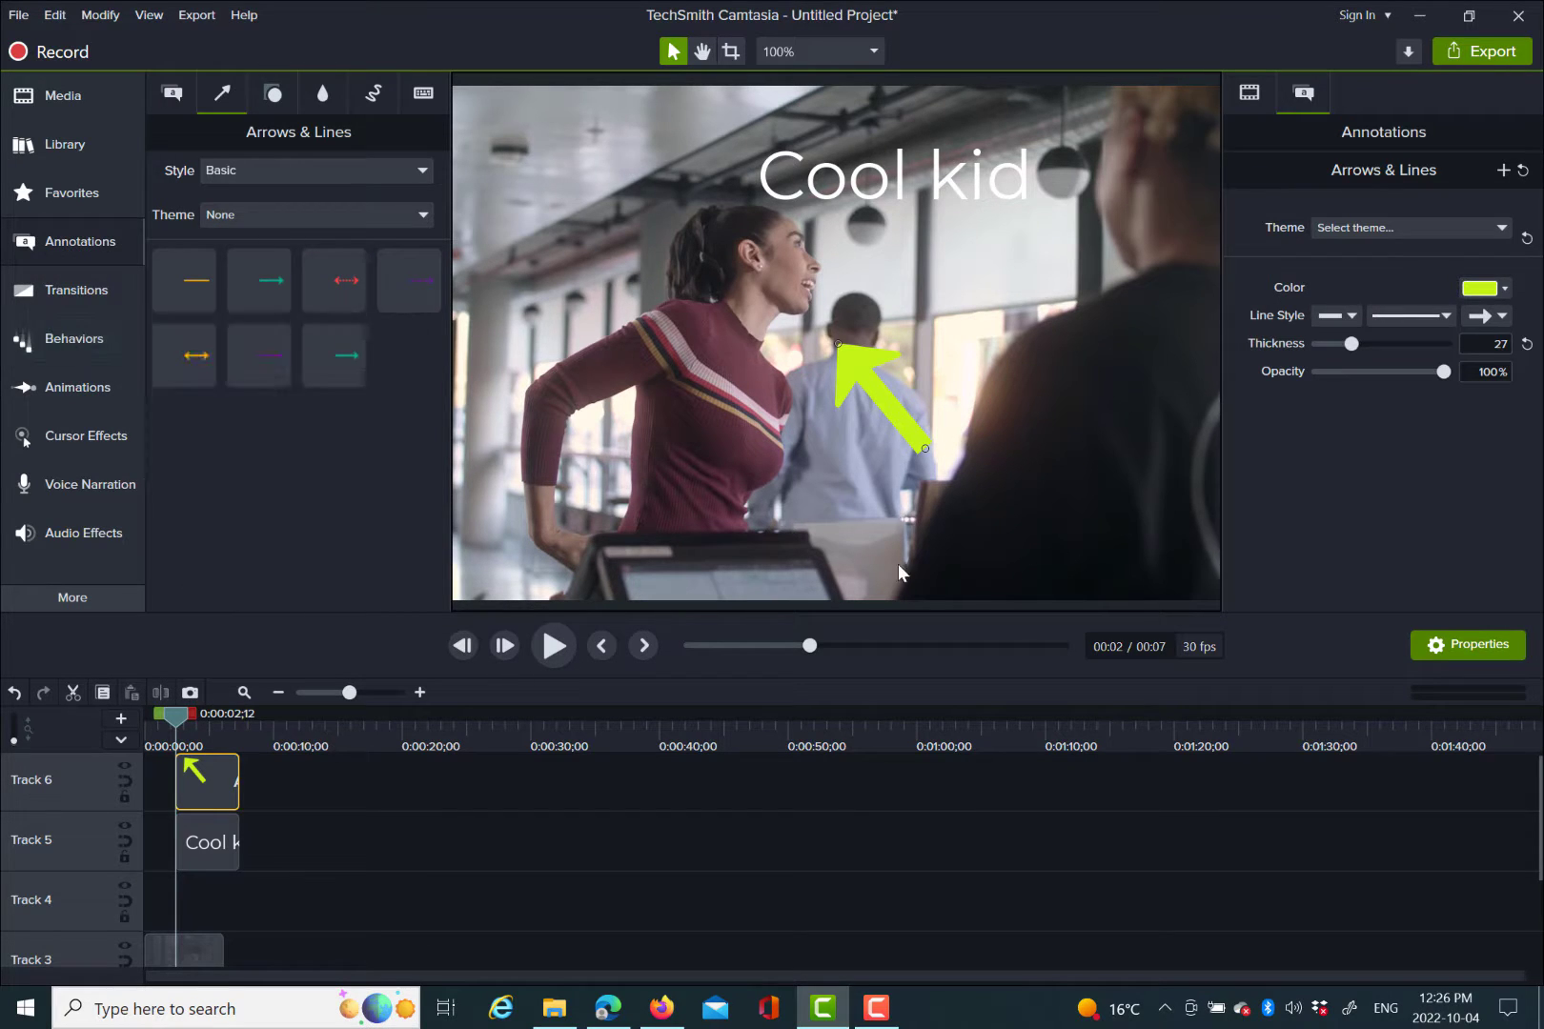
Apply the Fly In behavior to the arrow clip on Track 6 and view its In movement options
click(67, 339)
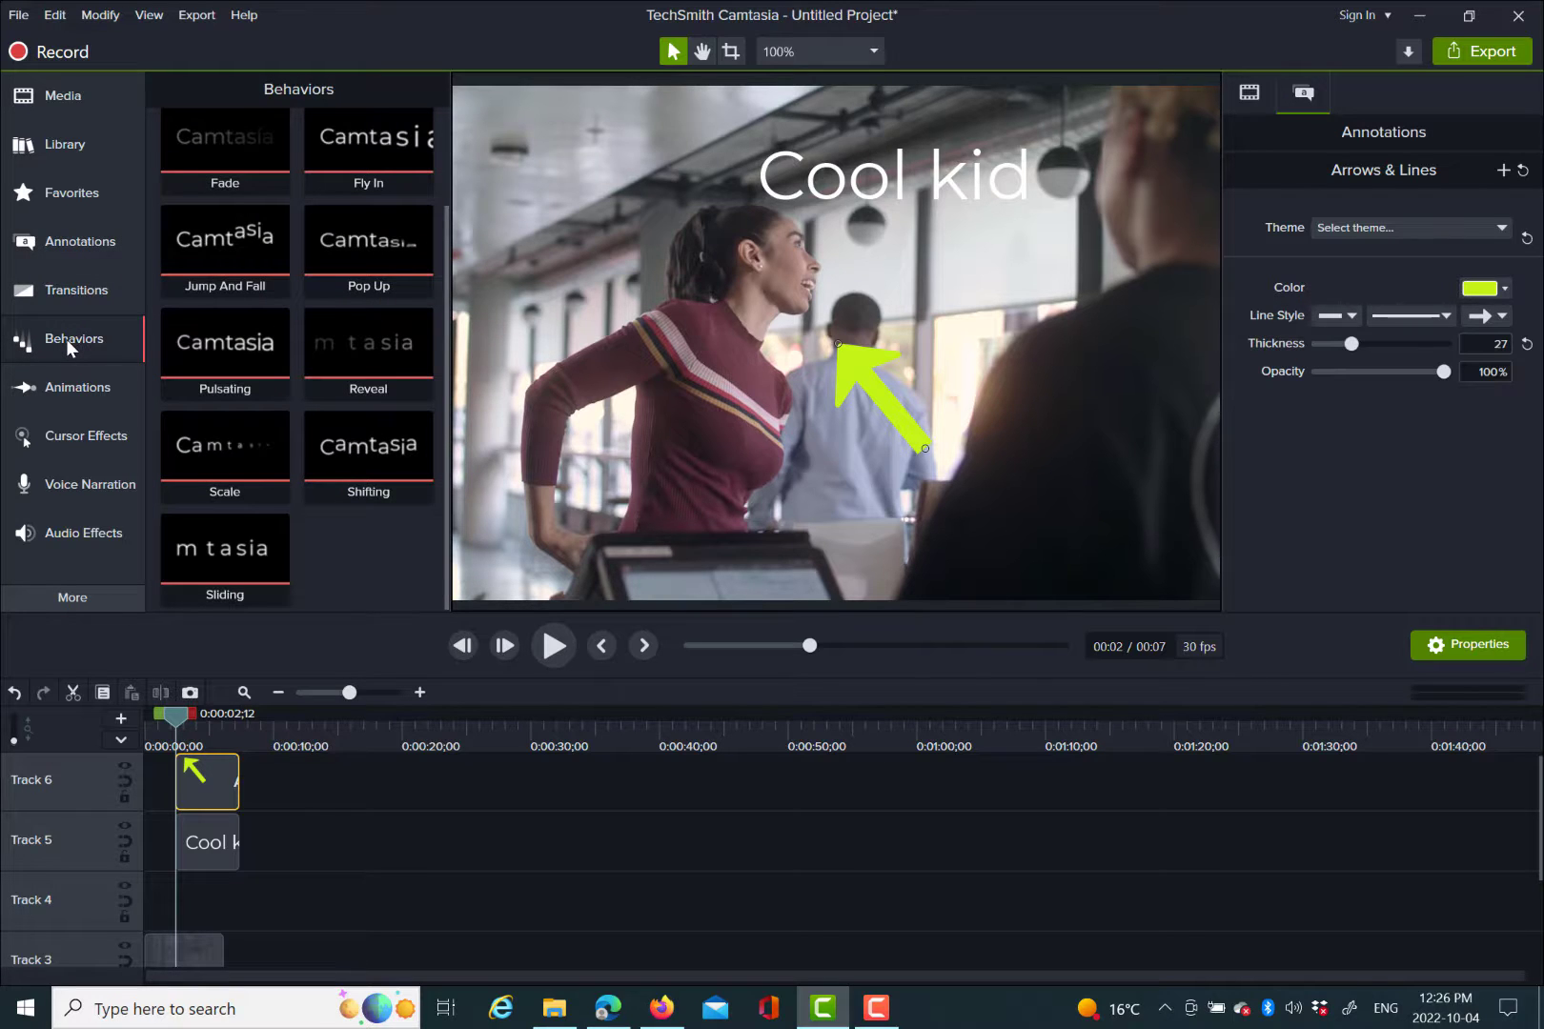
drag(380, 162, 217, 777)
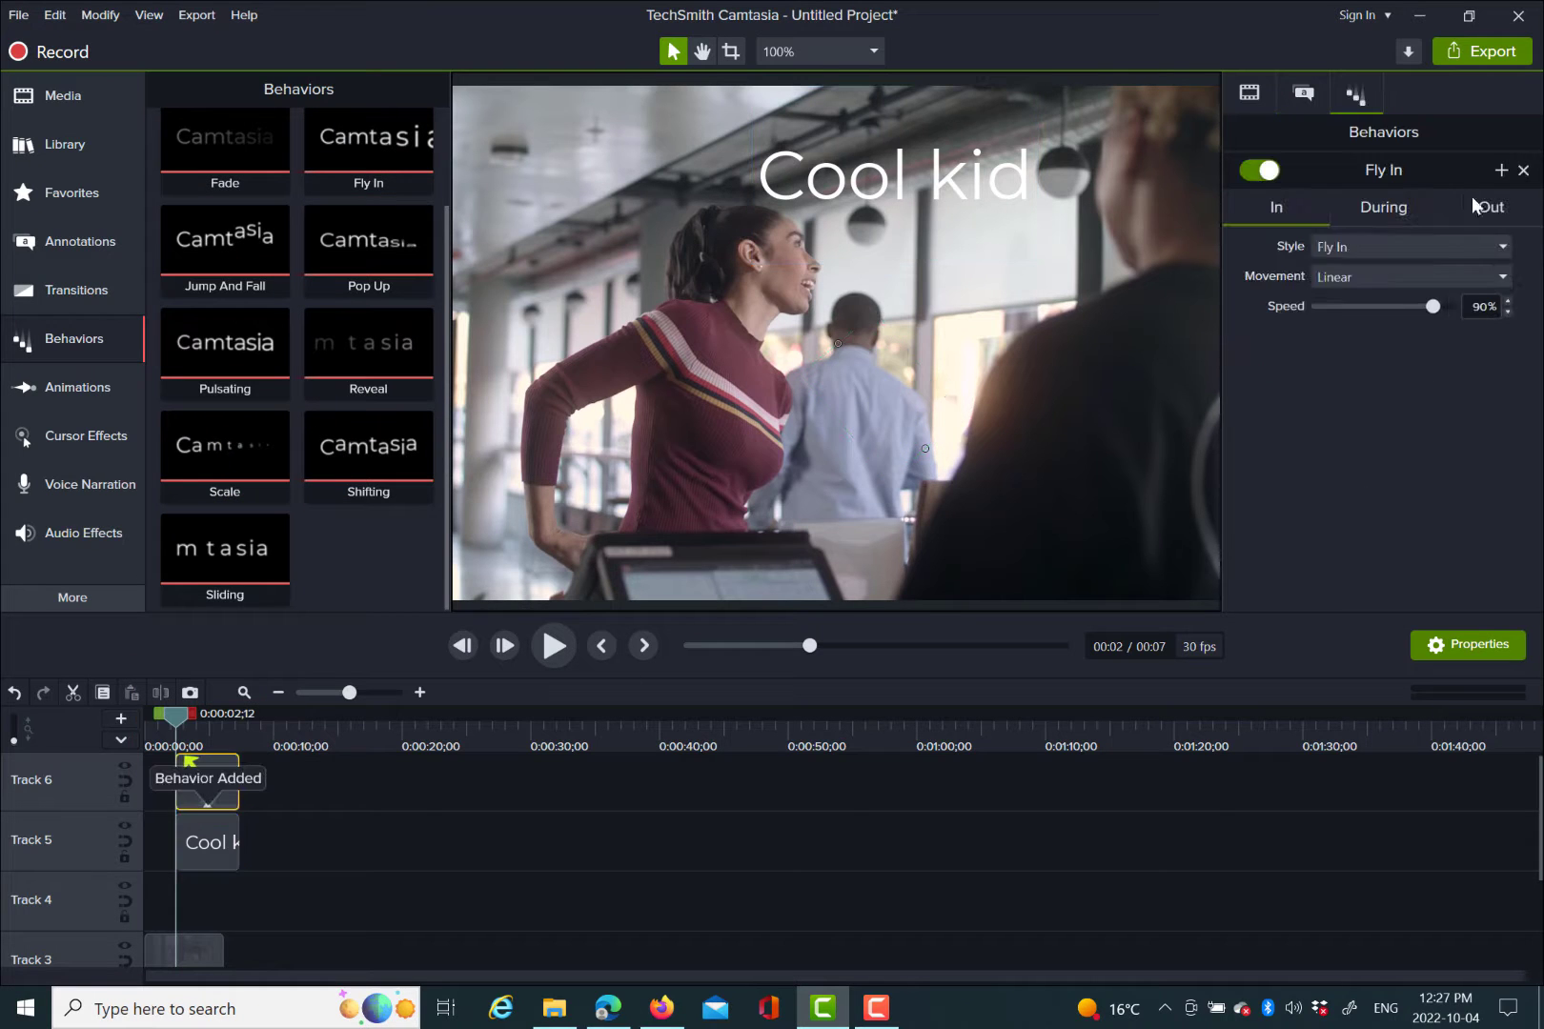
click(1502, 278)
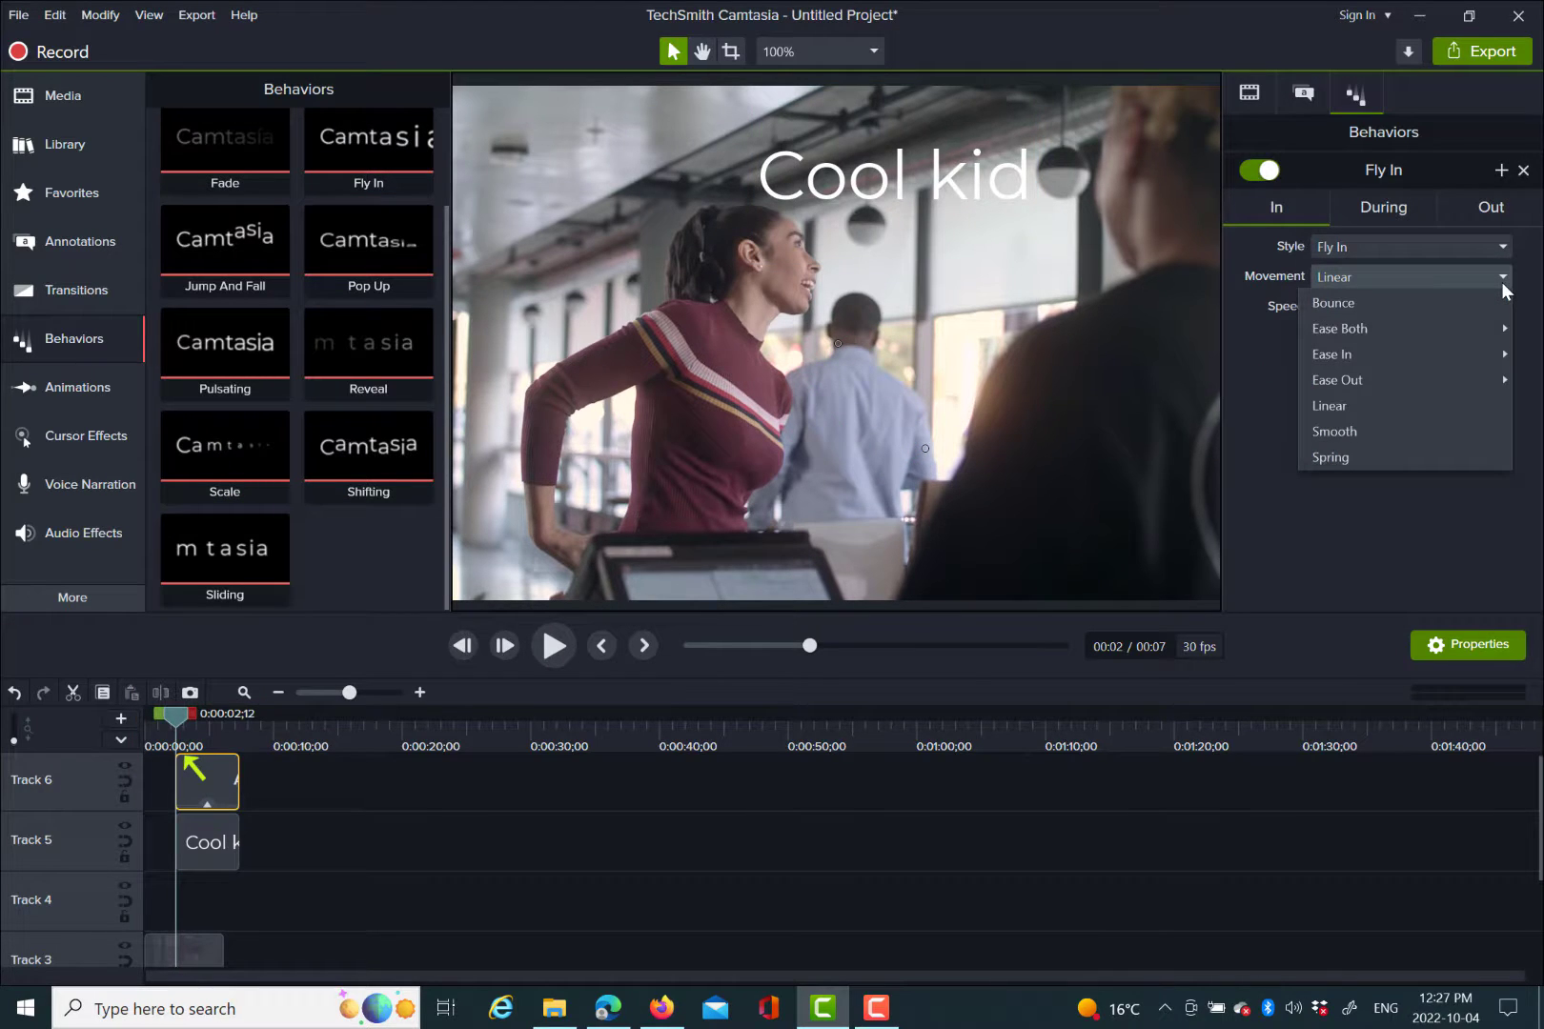
click(1500, 281)
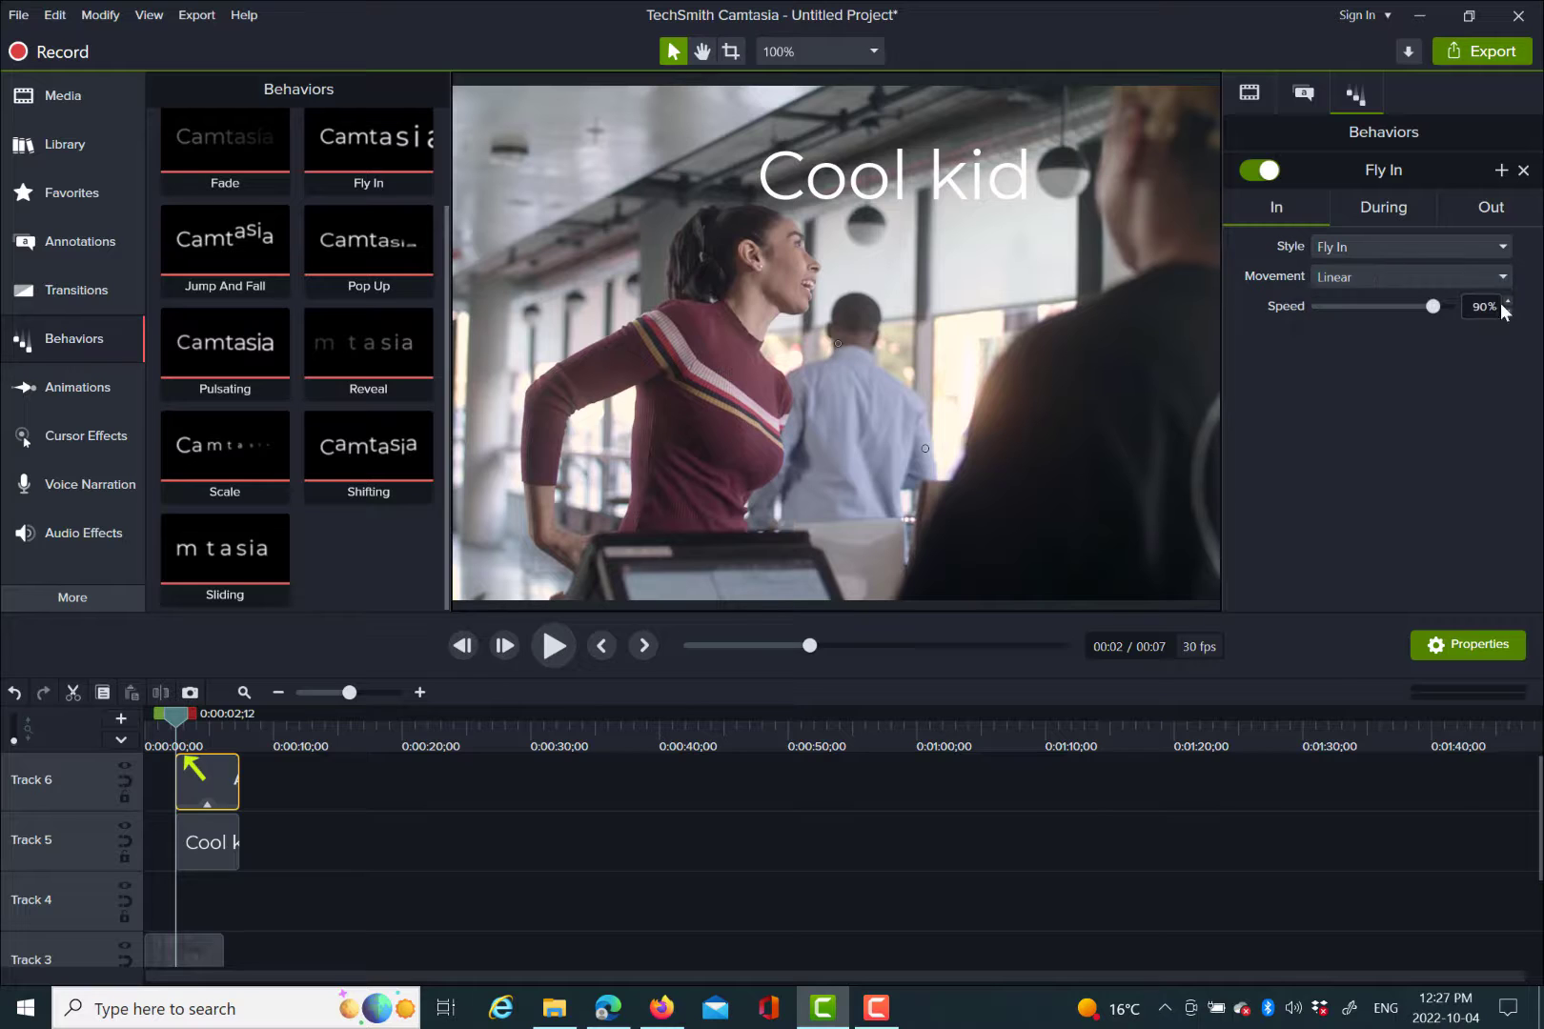
Set the In style of the arrow's Fly In behavior to Sliding
click(1500, 249)
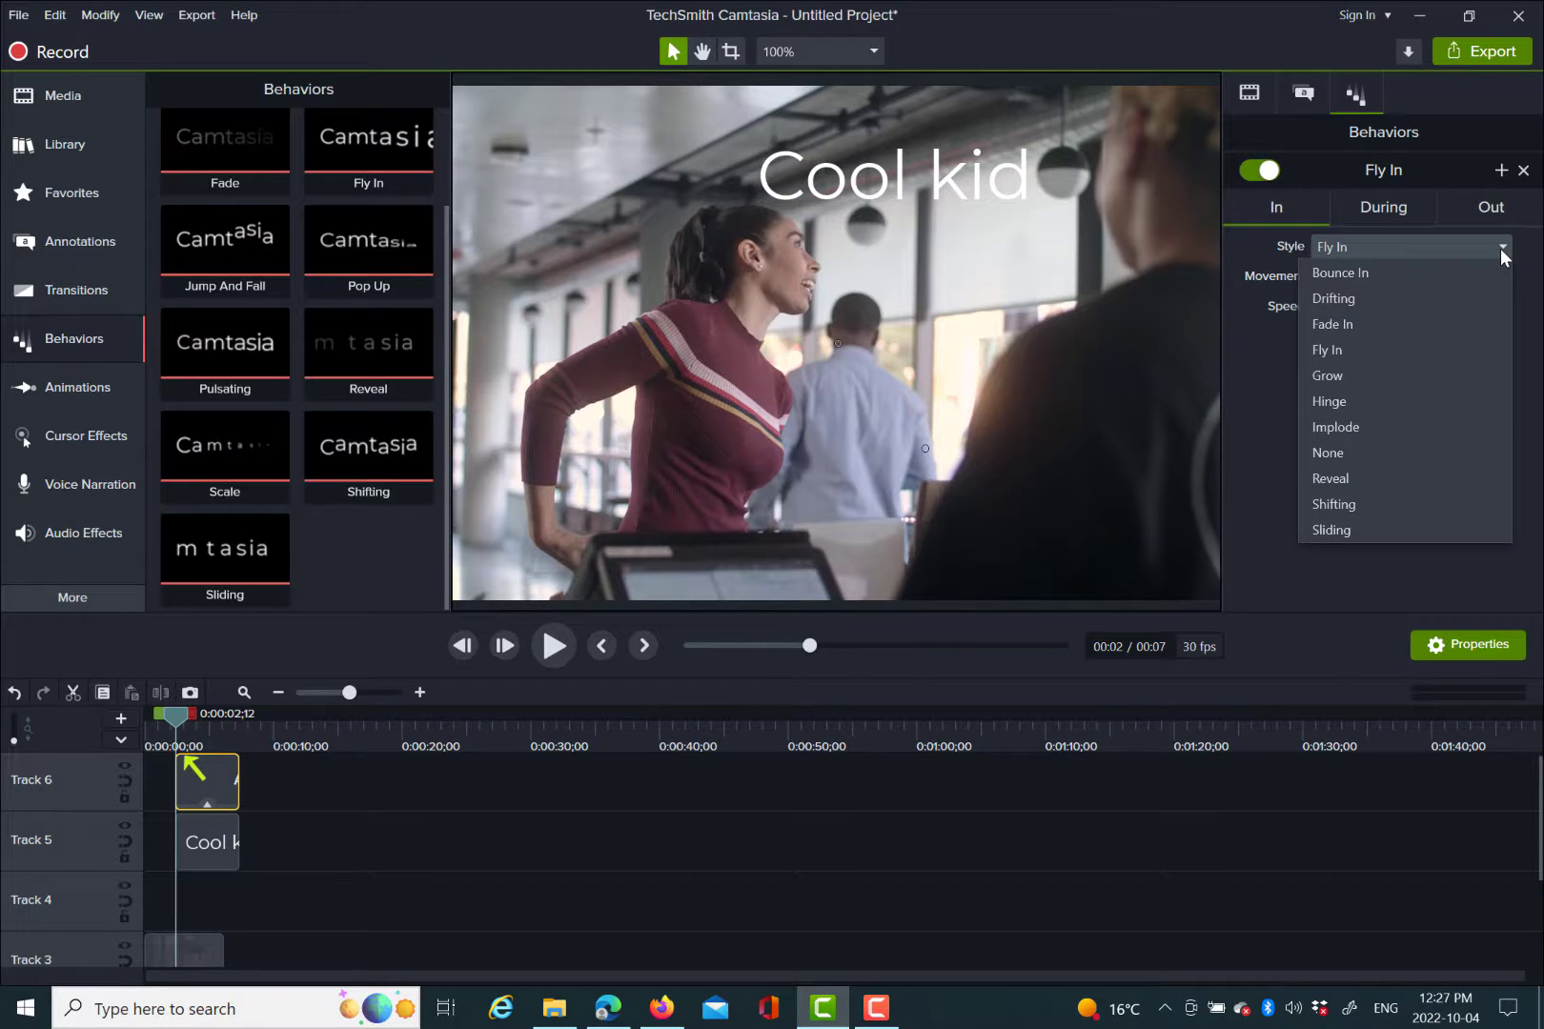
click(1256, 235)
click(1500, 246)
click(1500, 246)
click(1500, 246)
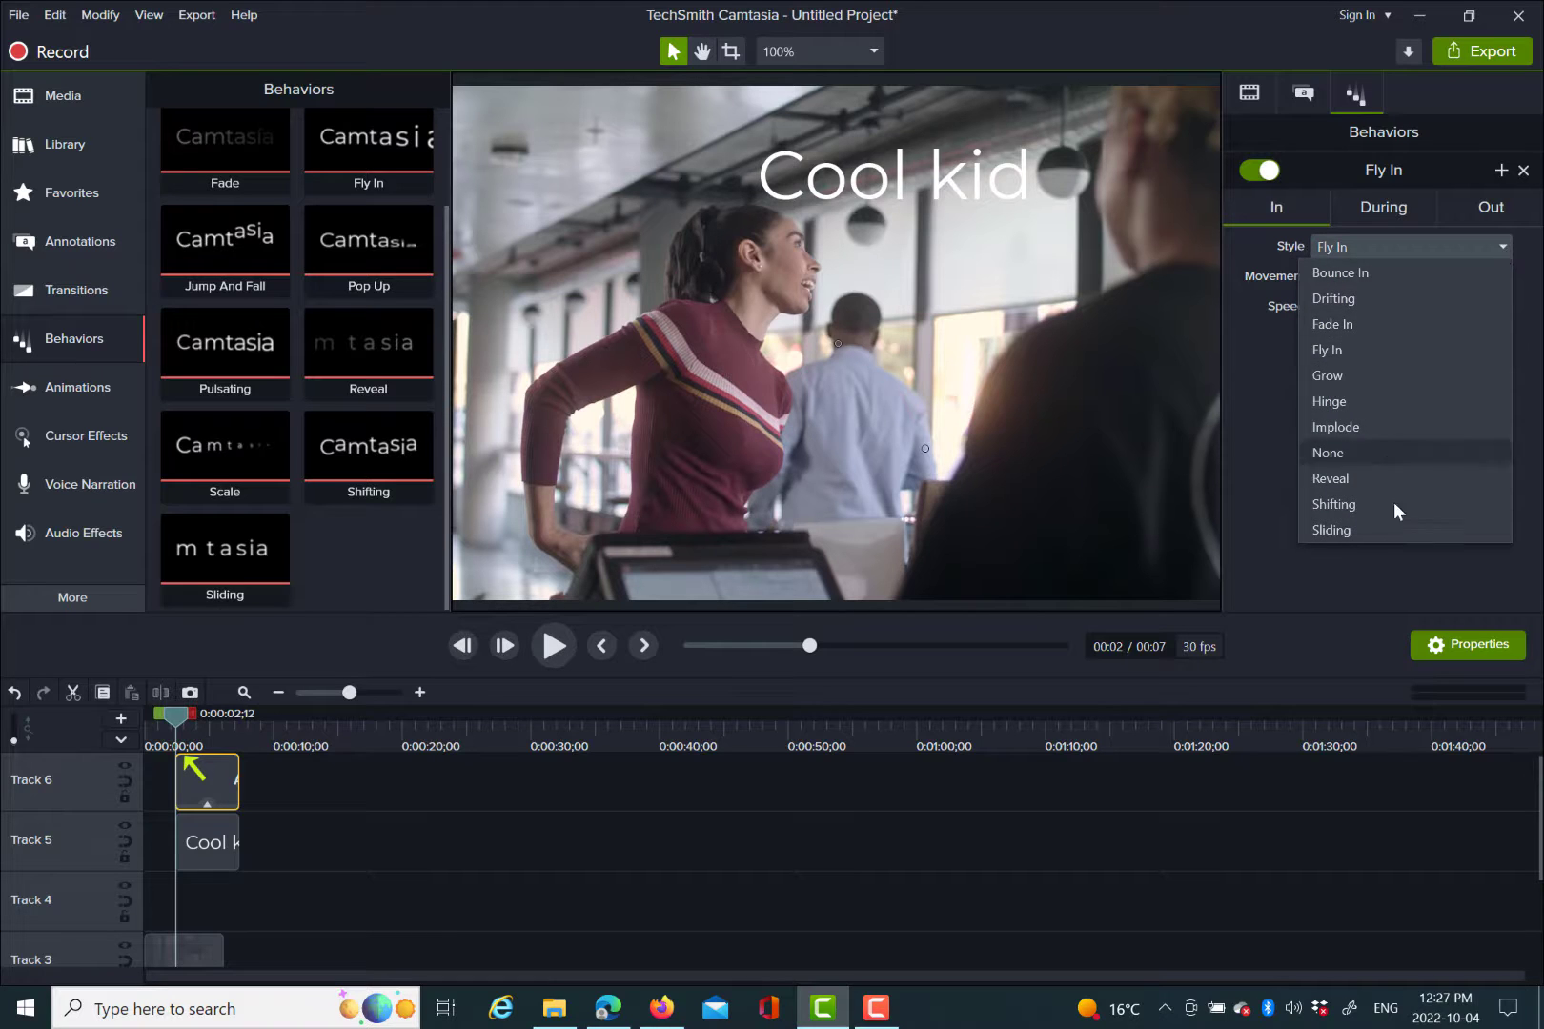
click(1384, 531)
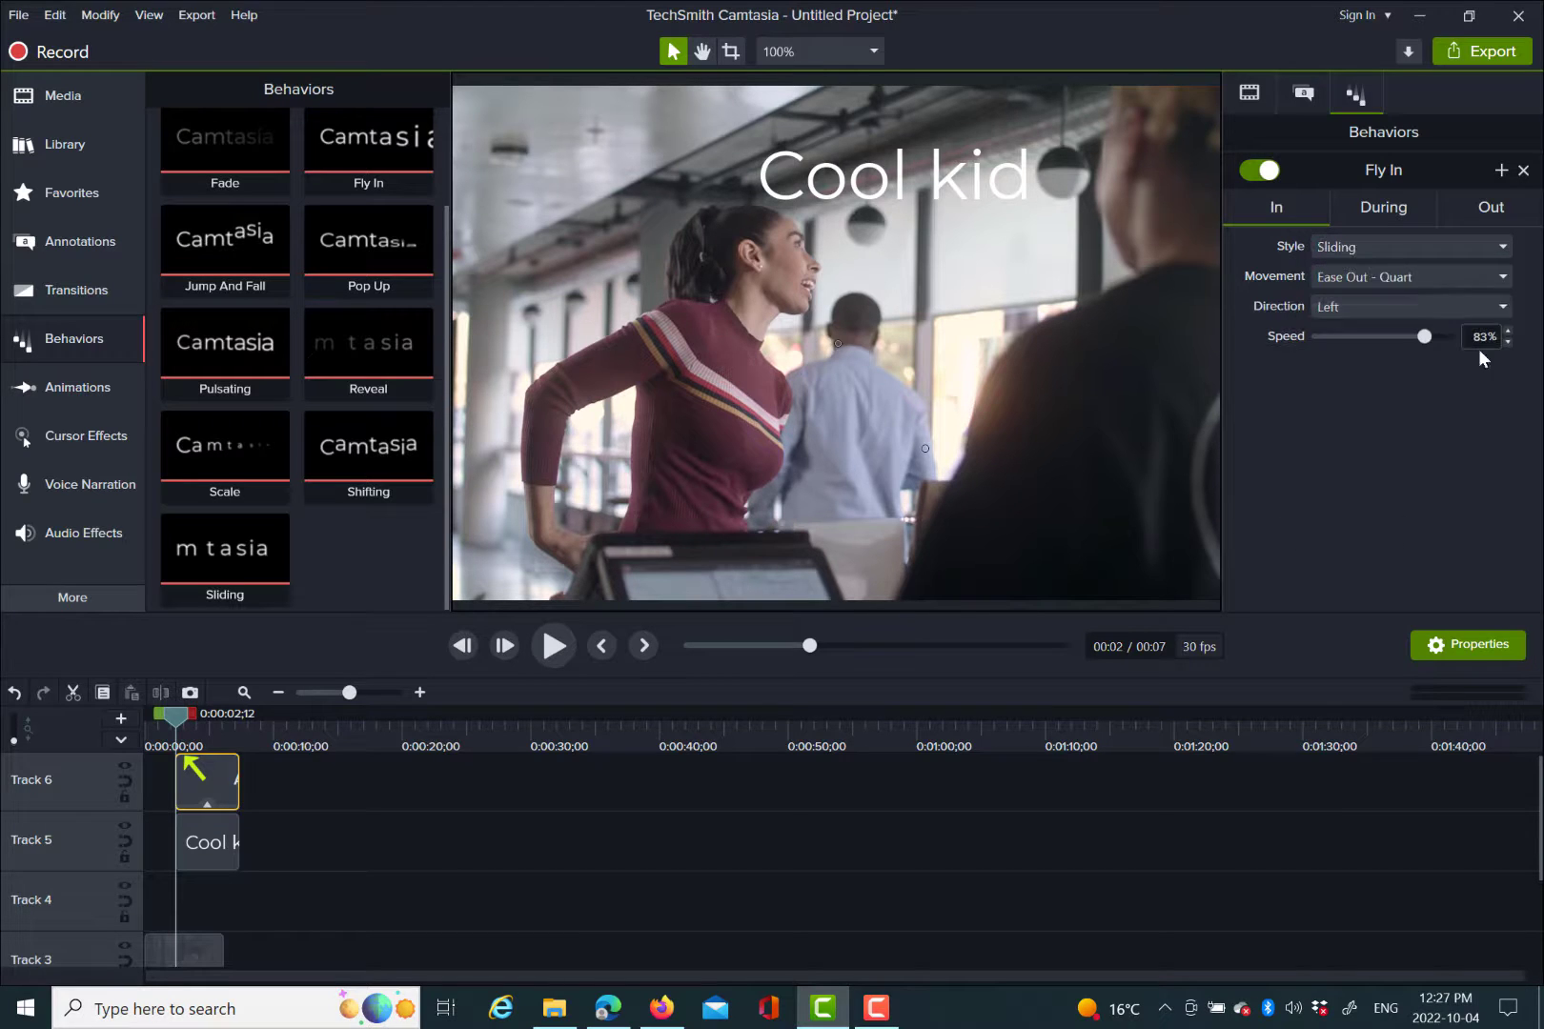
Try the Top direction for the arrow's Sliding entrance and play the clip to preview it
click(1502, 307)
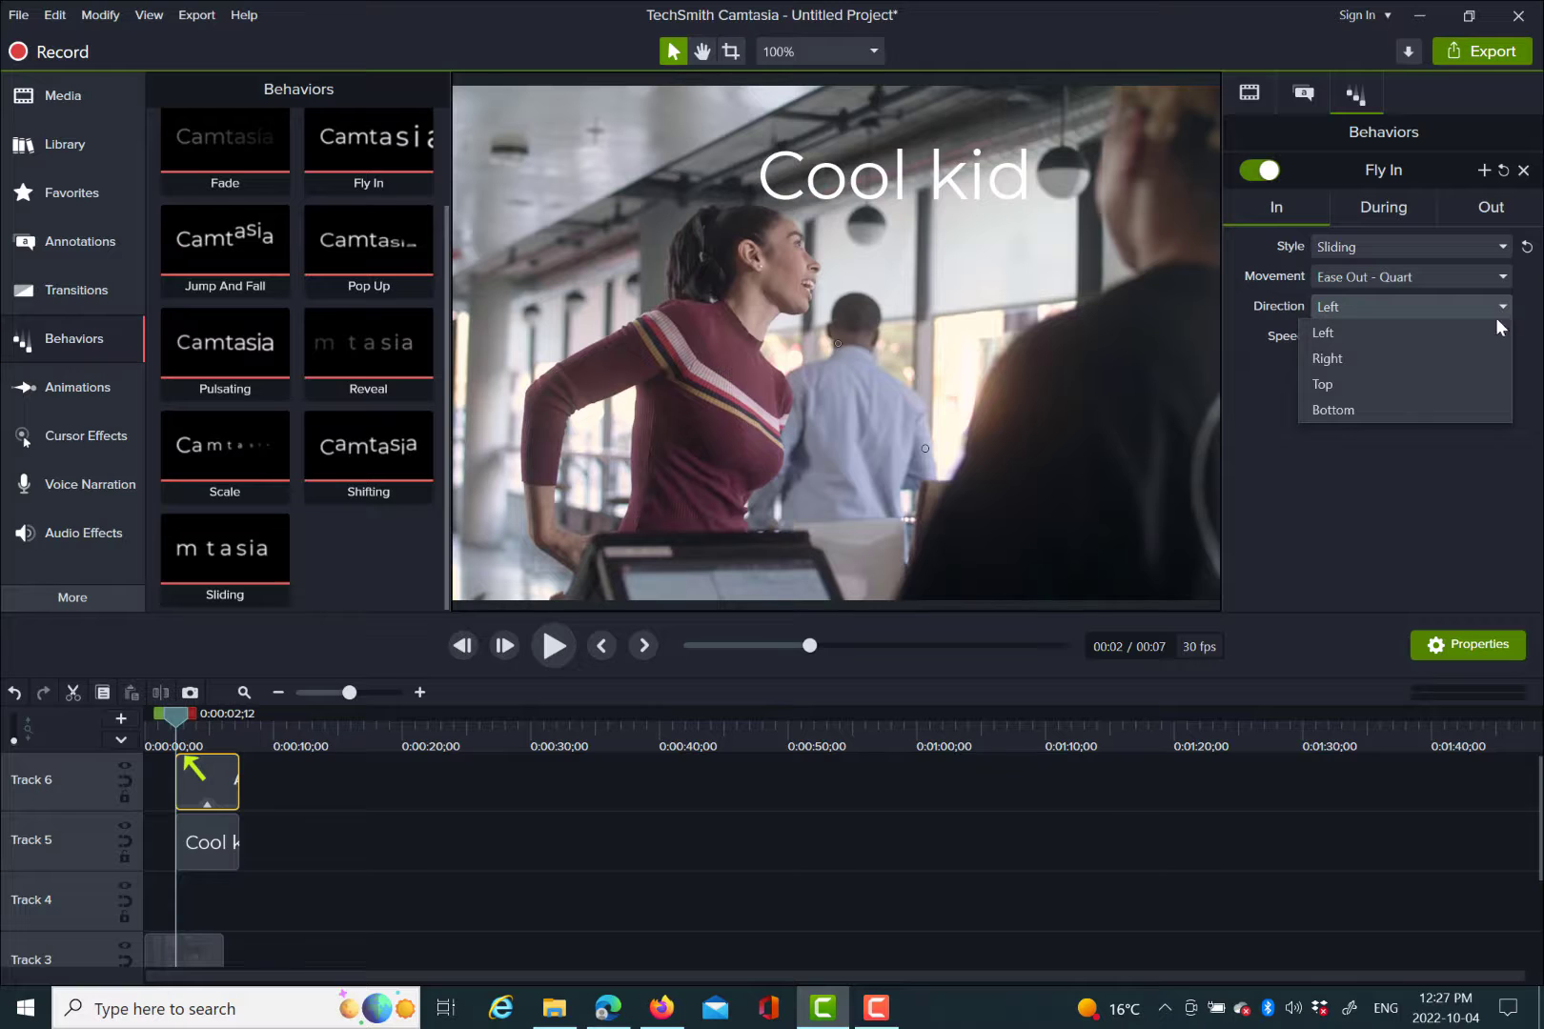
click(1438, 392)
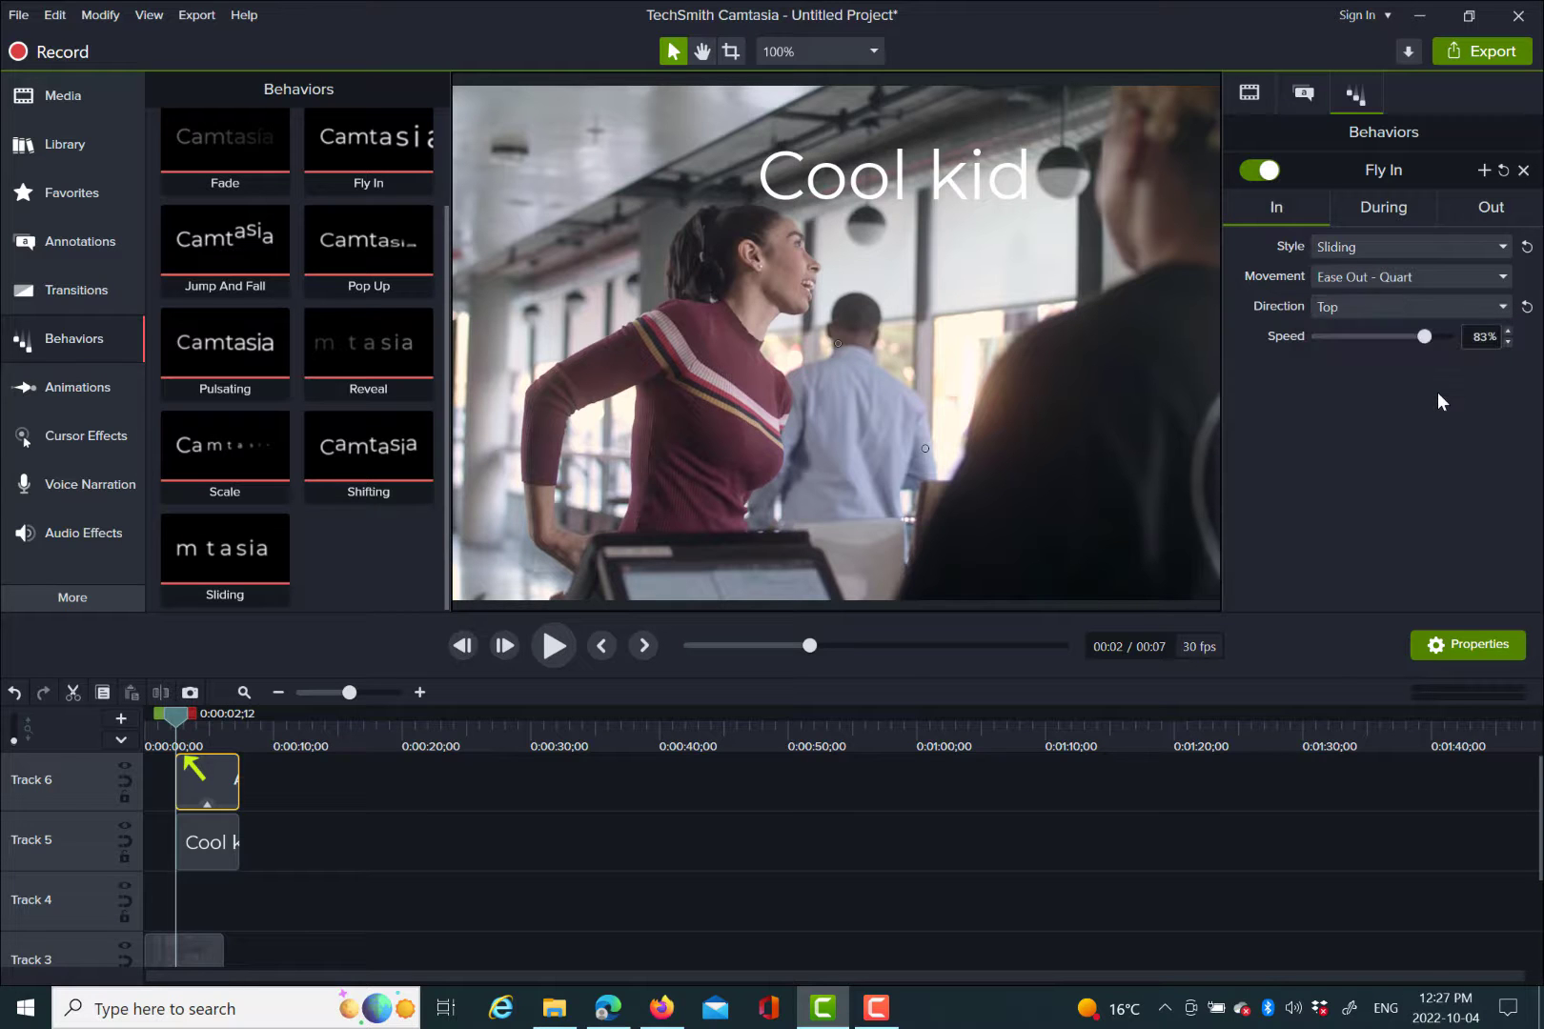
click(553, 645)
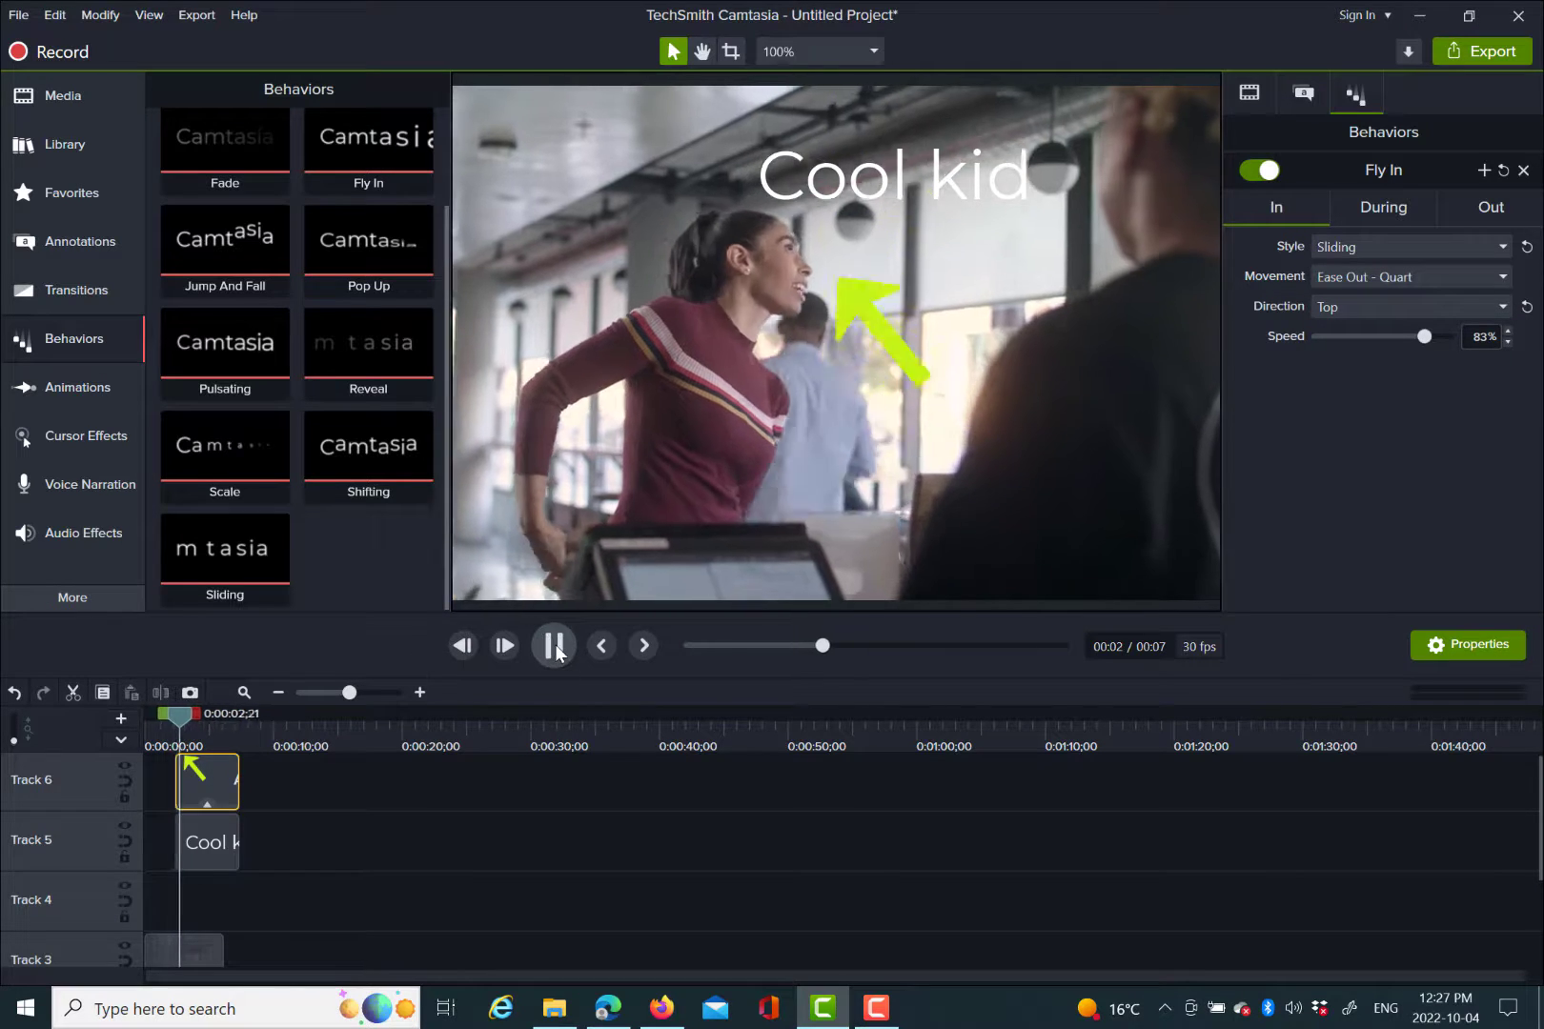
Set the arrow's Sliding entrance direction to Bottom and move the playhead back before the arrow clip
click(1502, 307)
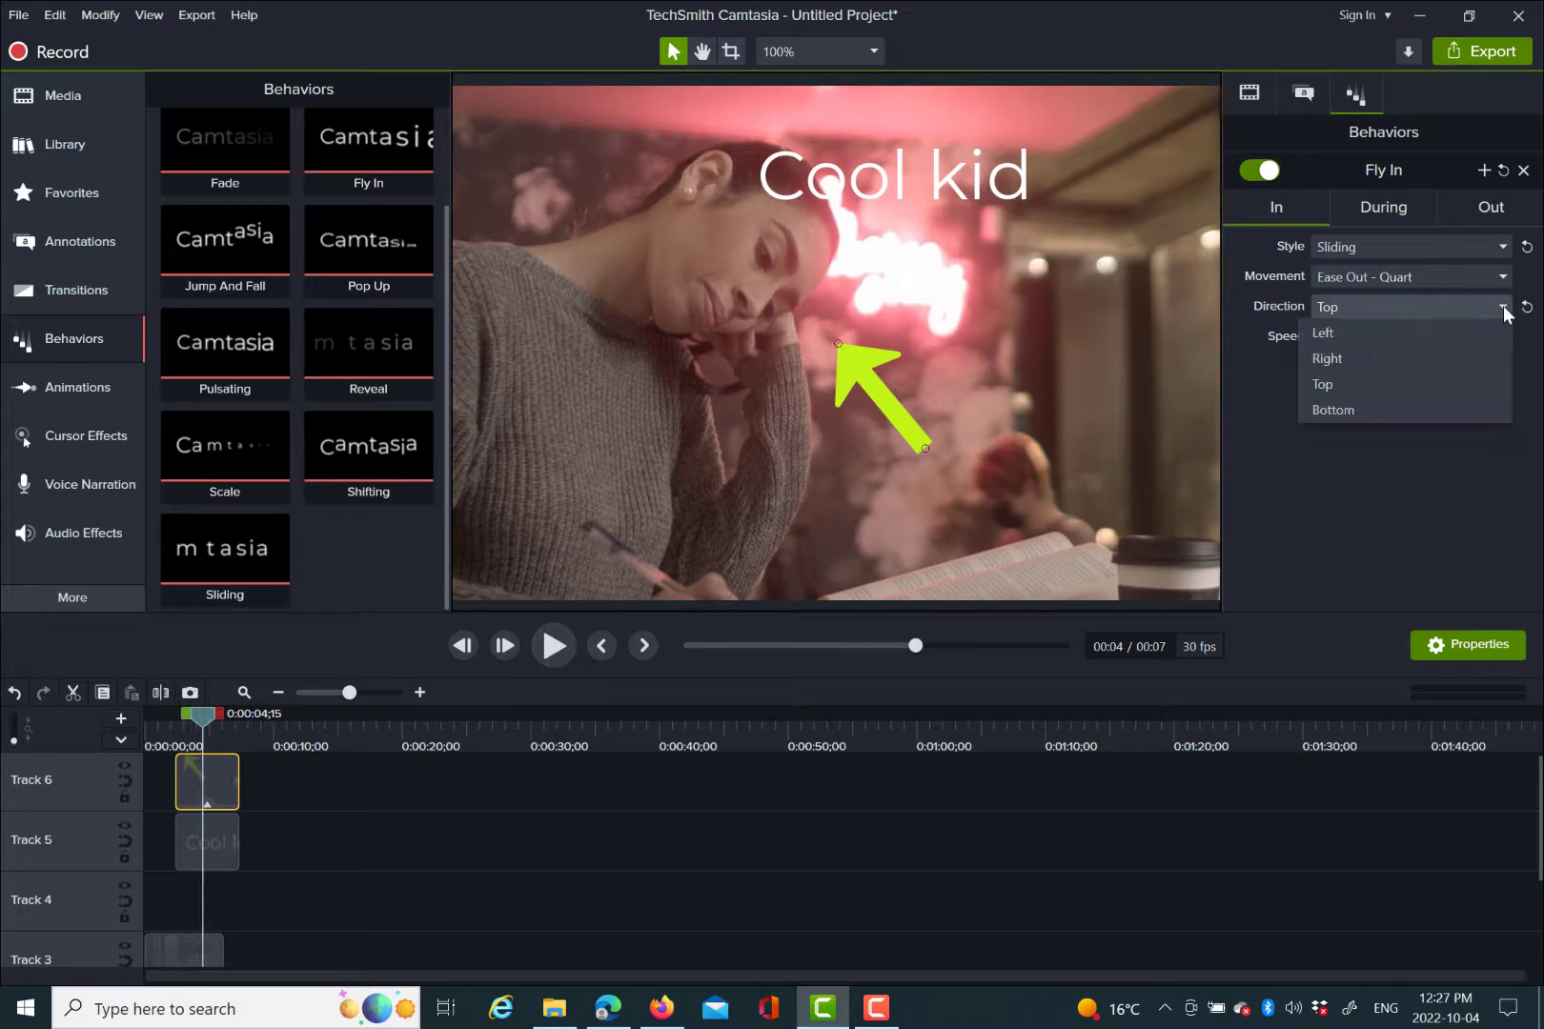
click(1409, 411)
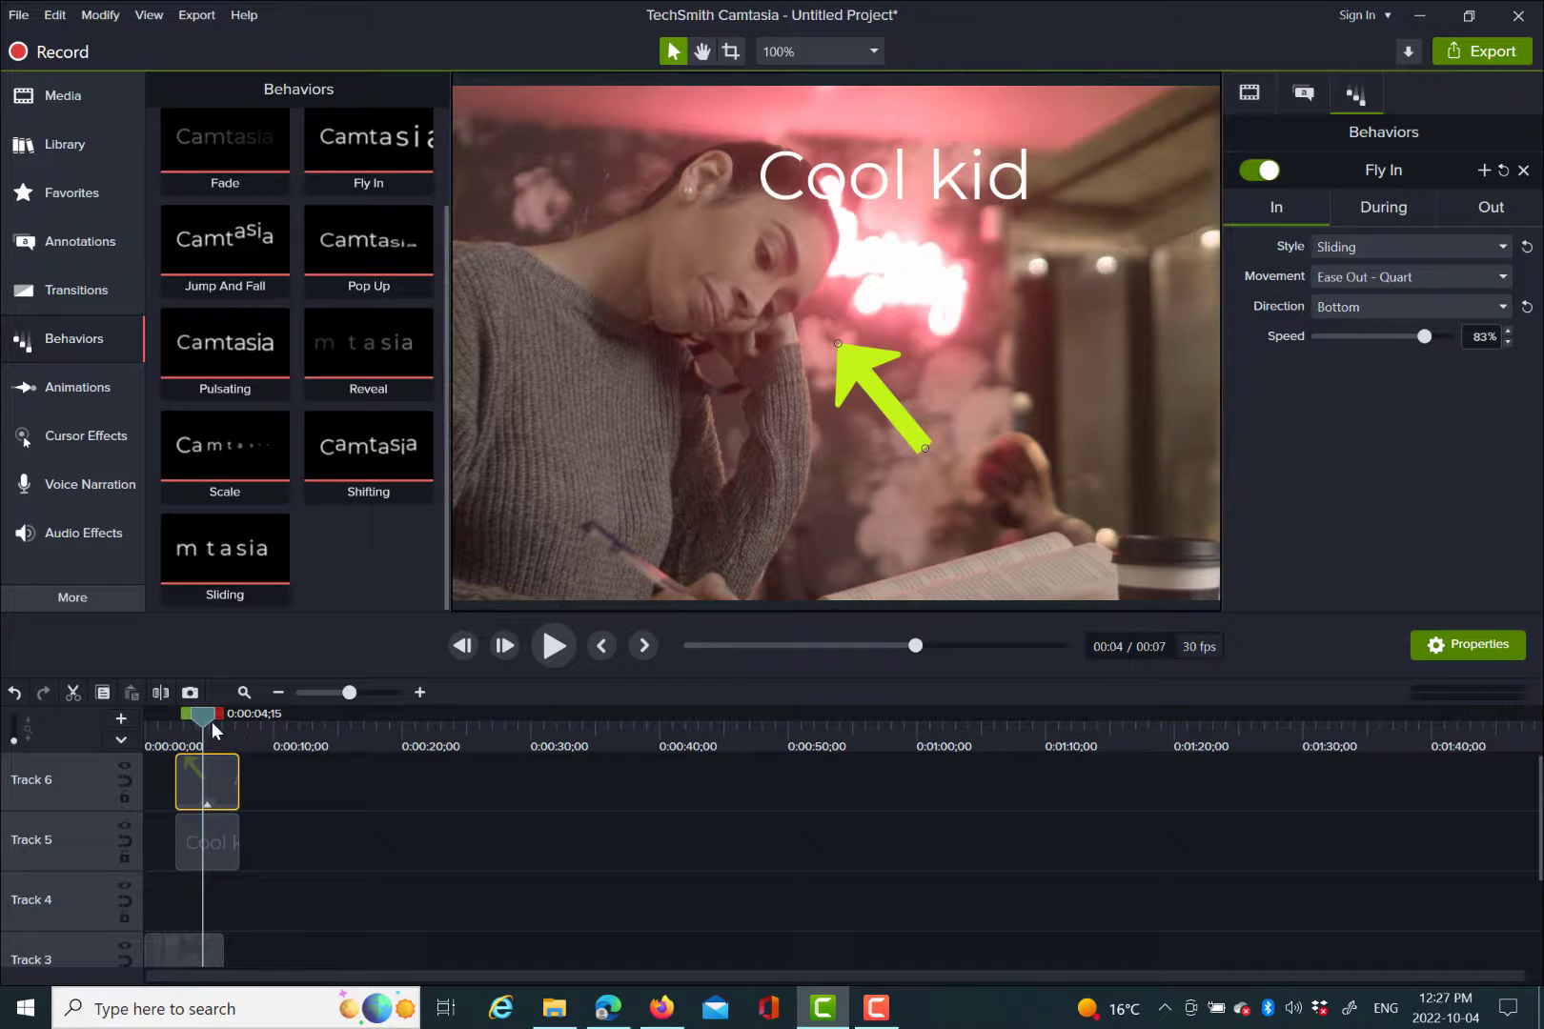
drag(210, 722, 162, 731)
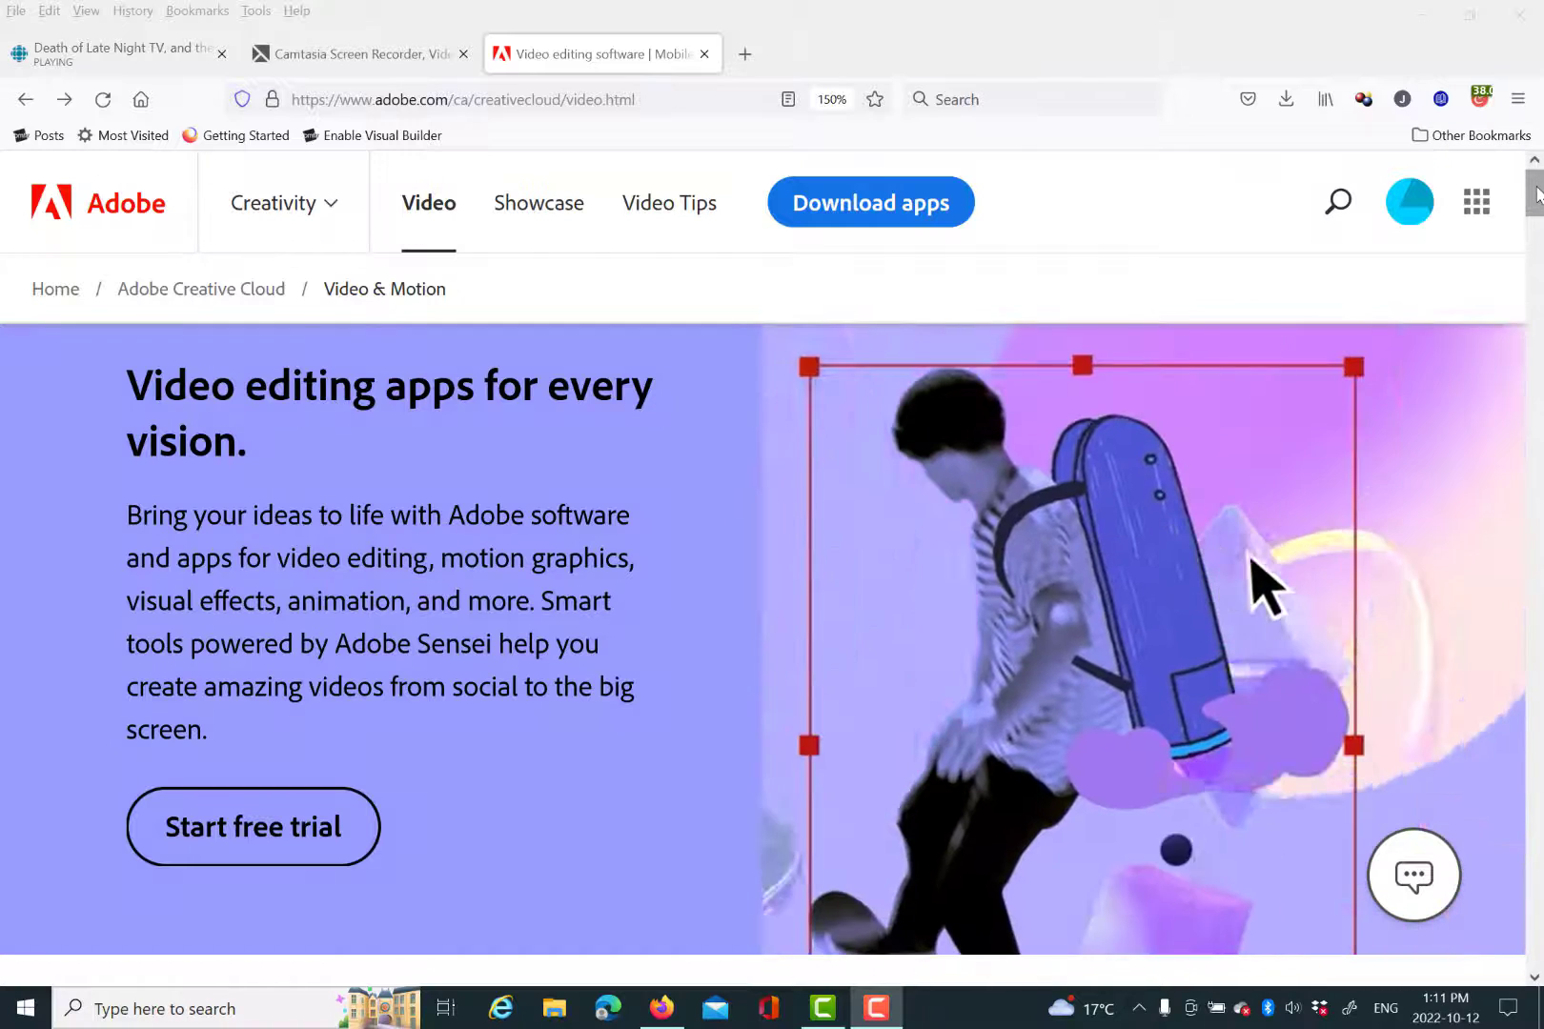
Look through Adobe's Creative Cloud video and Showcase web pages, and the features section of Camtasia's product page
drag(1536, 193, 1536, 201)
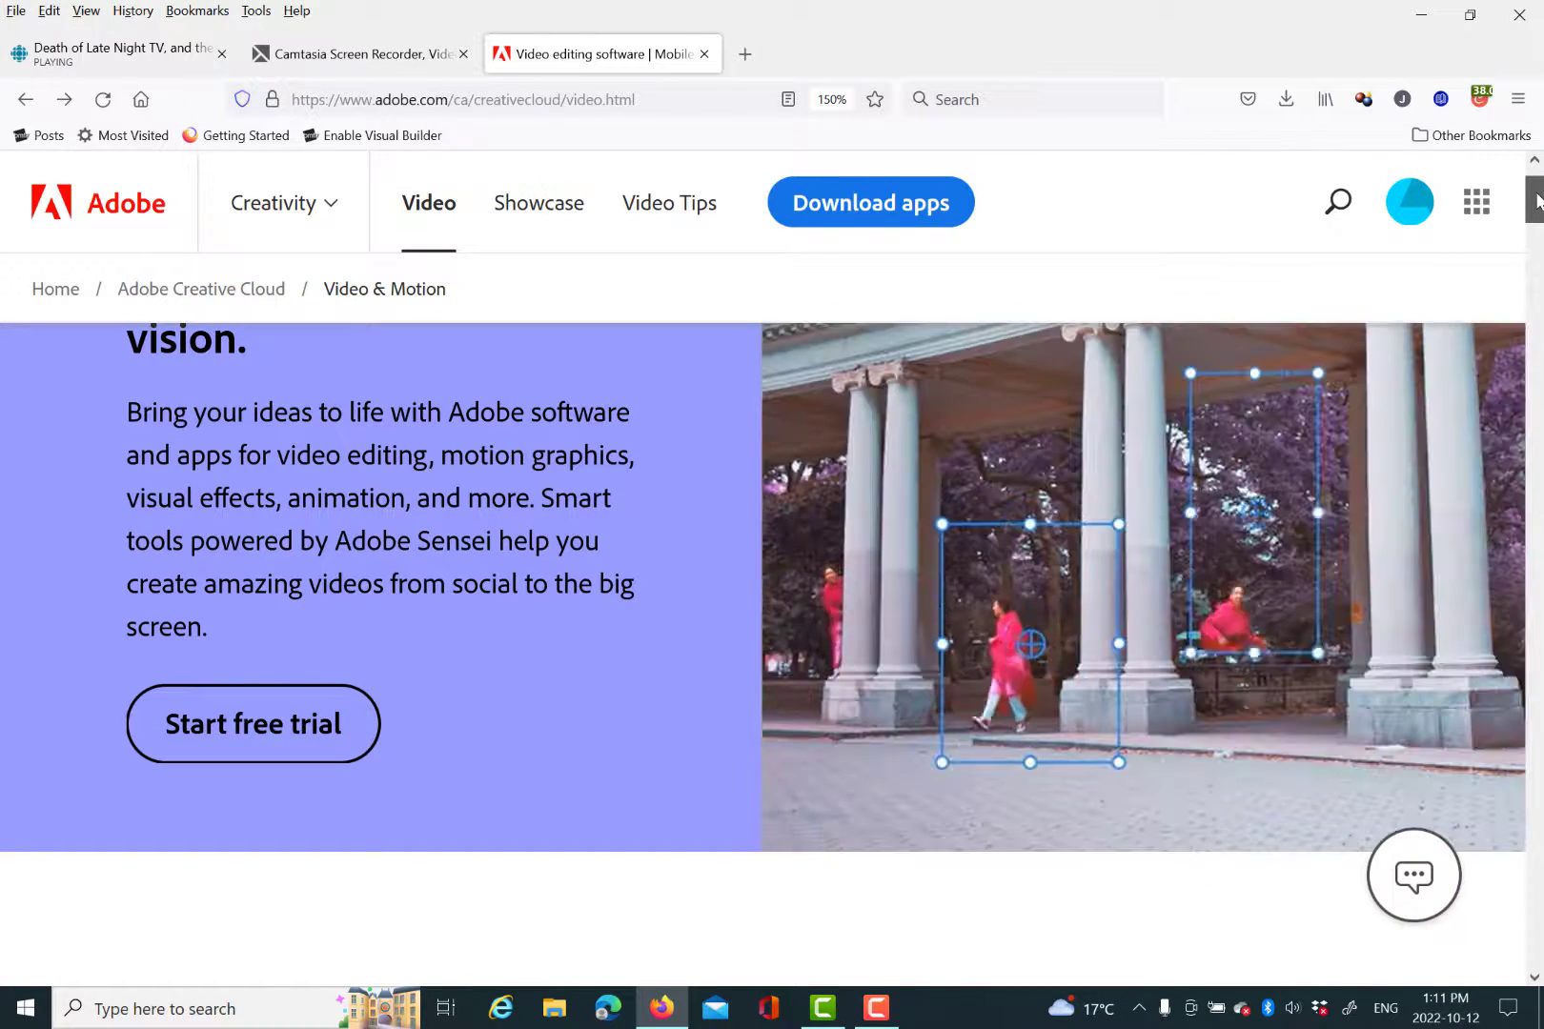
drag(1536, 199, 1538, 285)
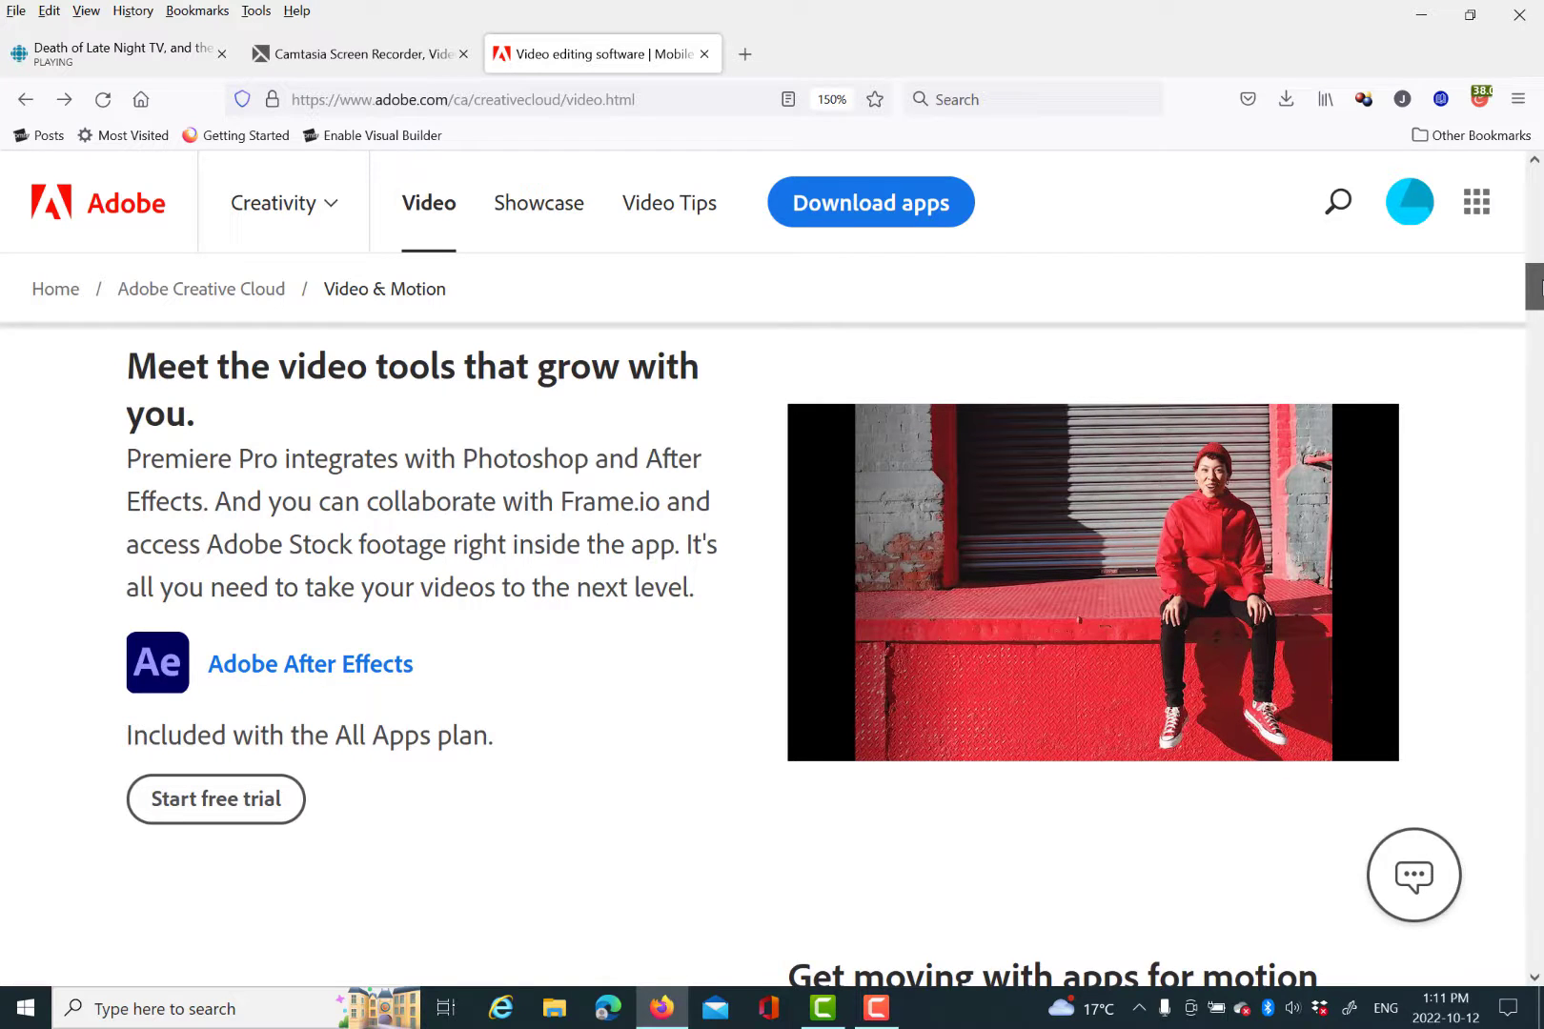
drag(1538, 284, 1538, 323)
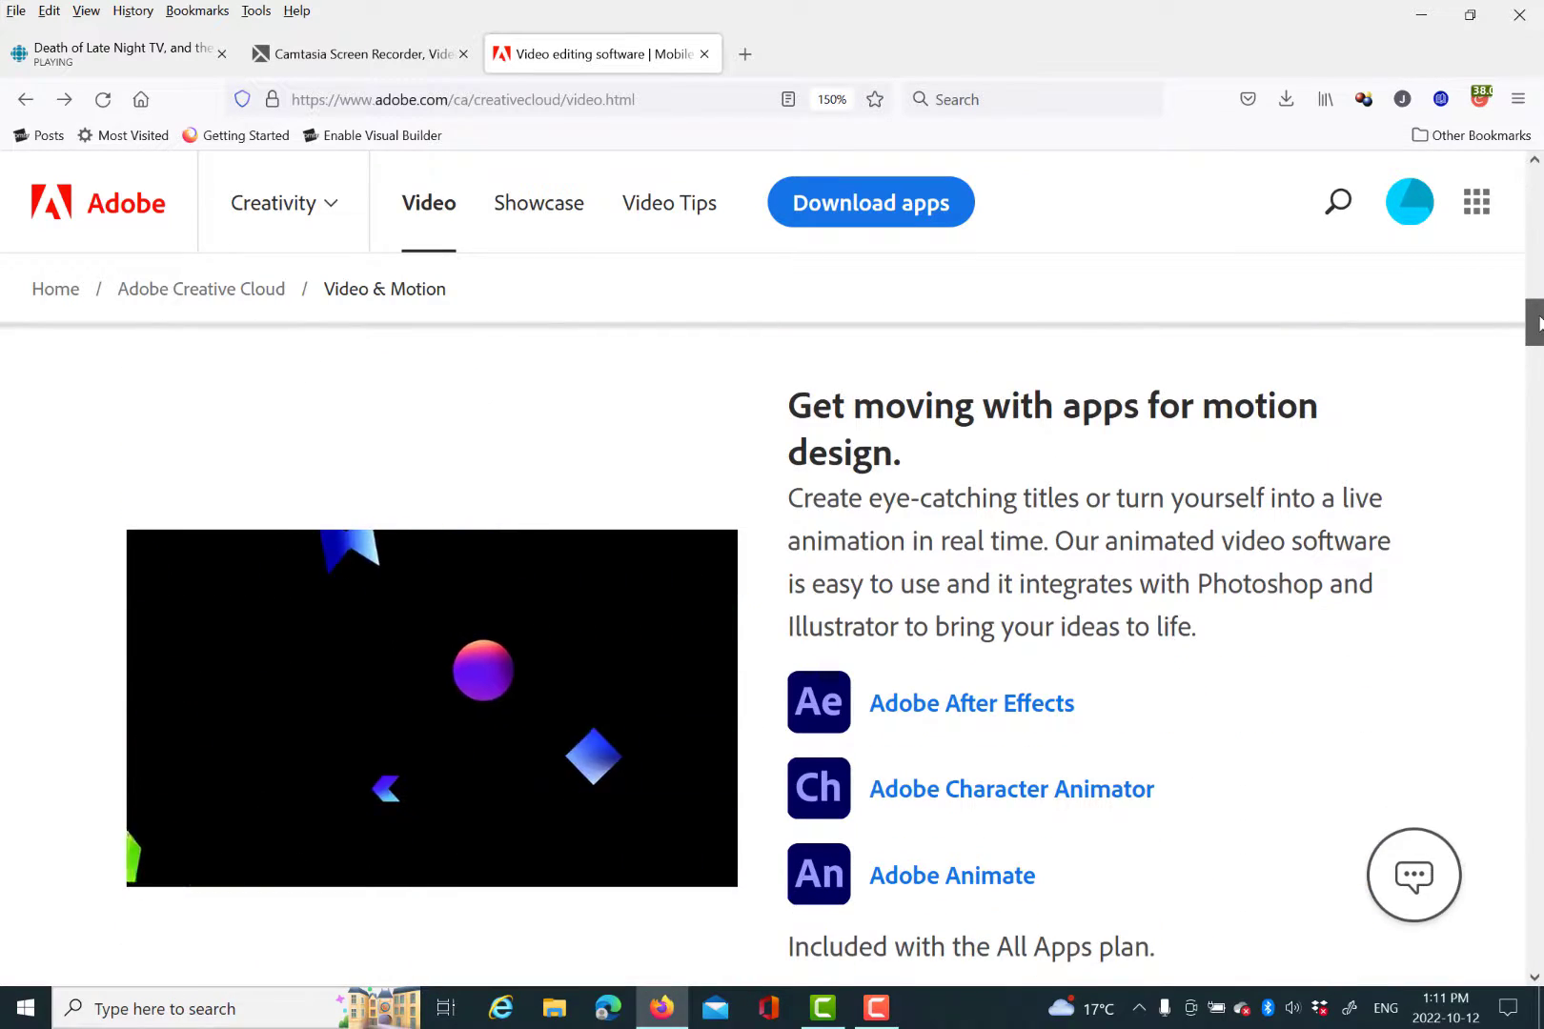
drag(1538, 322, 592, 213)
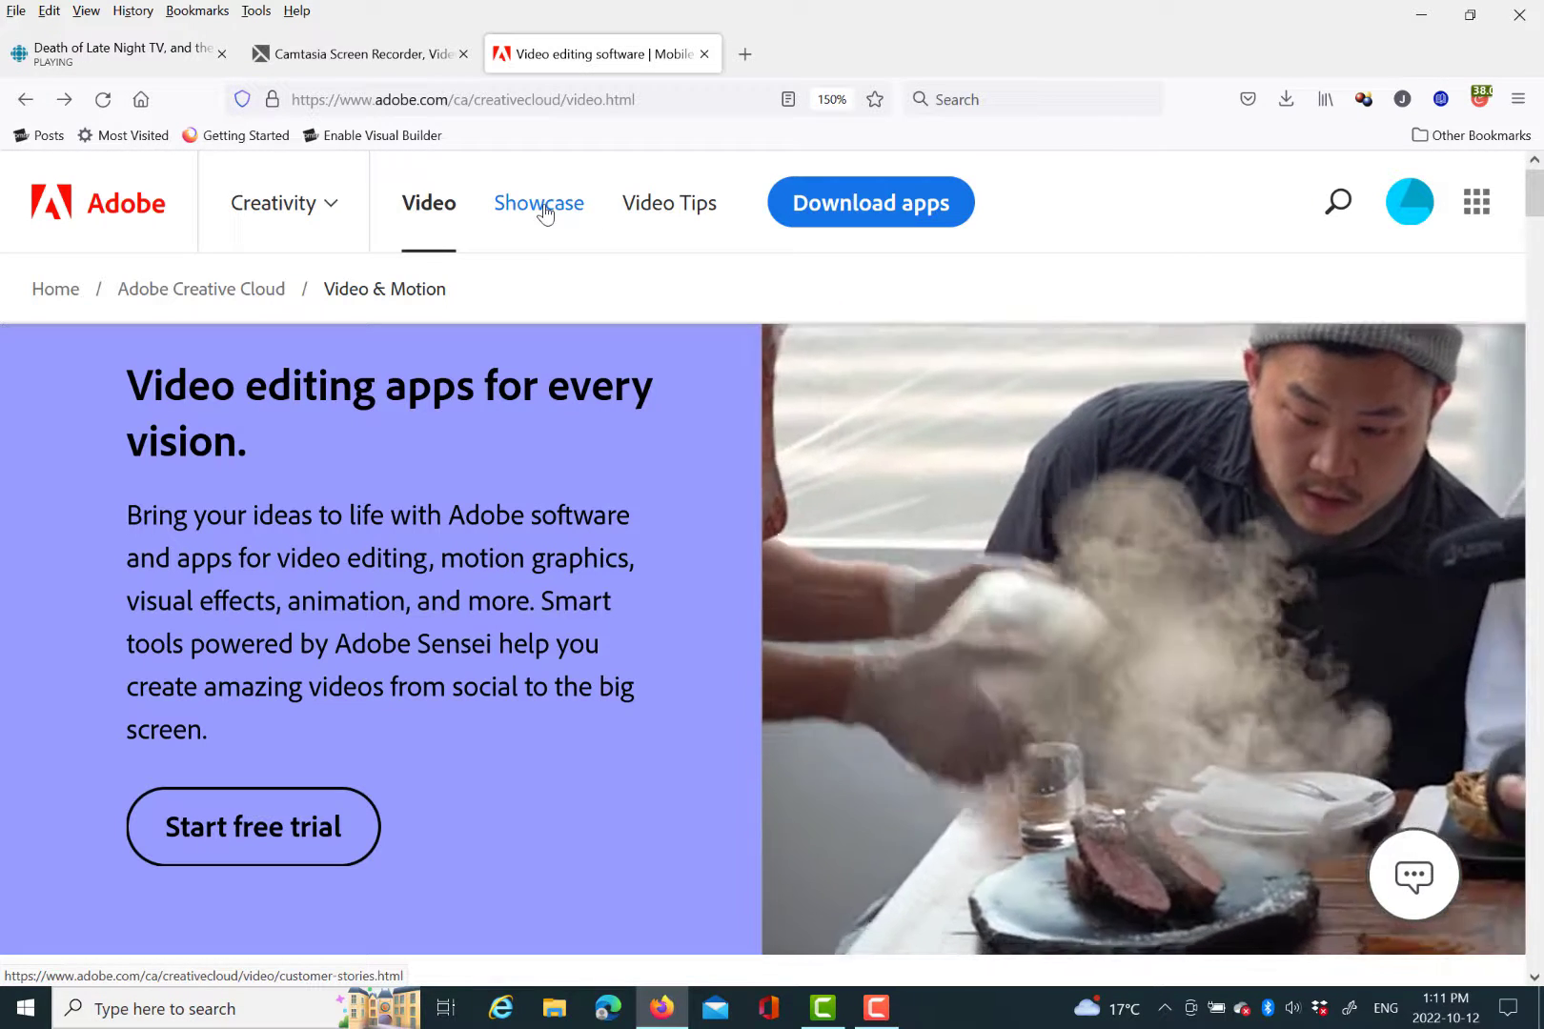
click(544, 213)
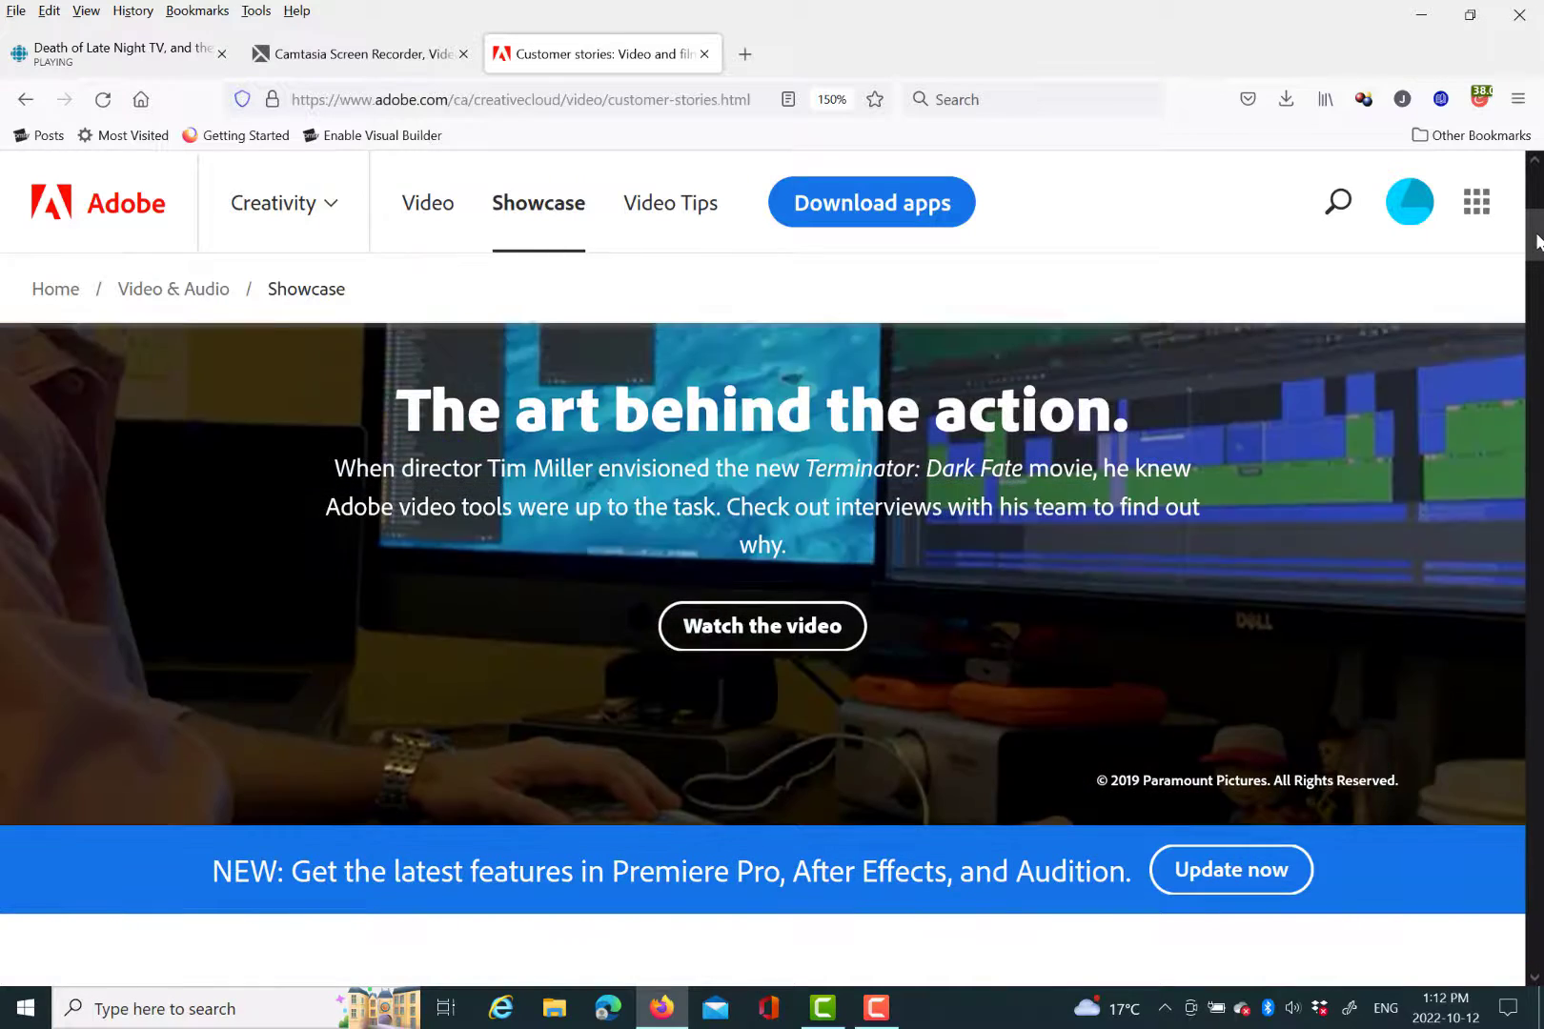
drag(1536, 238, 1504, 152)
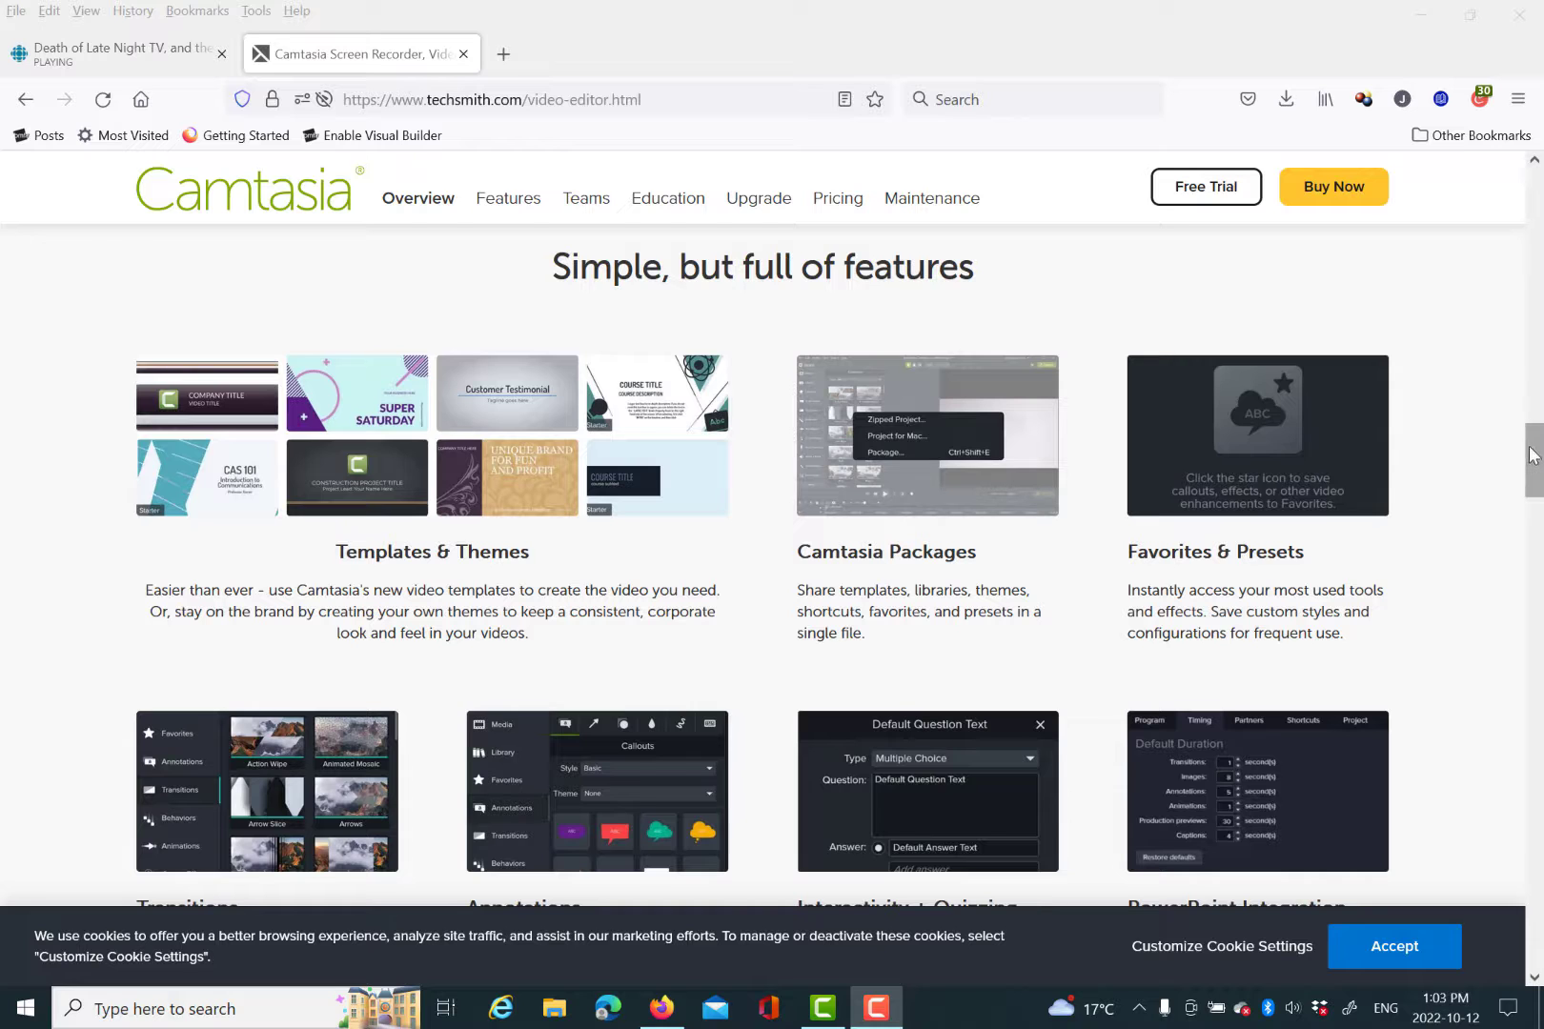
mouse_move(1533, 456)
mouse_down()
mouse_move(1518, 636)
mouse_move(1505, 454)
mouse_up()
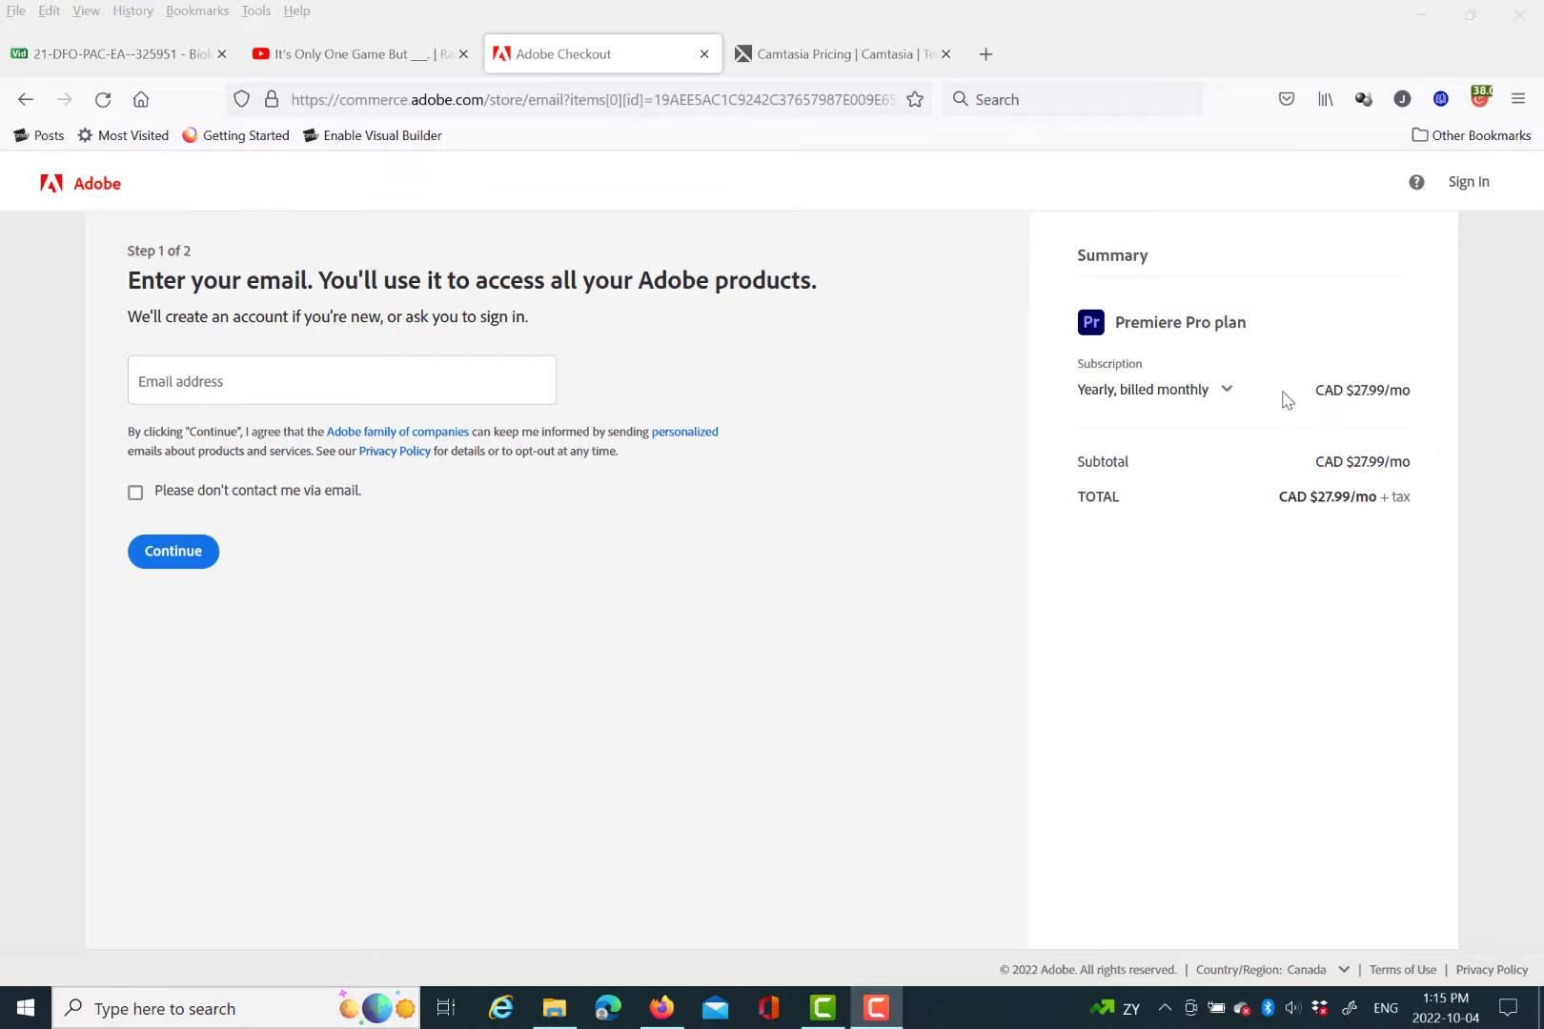
Switch the Premiere Pro plan's subscription in the Adobe checkout to Yearly, billed upfront
click(1228, 392)
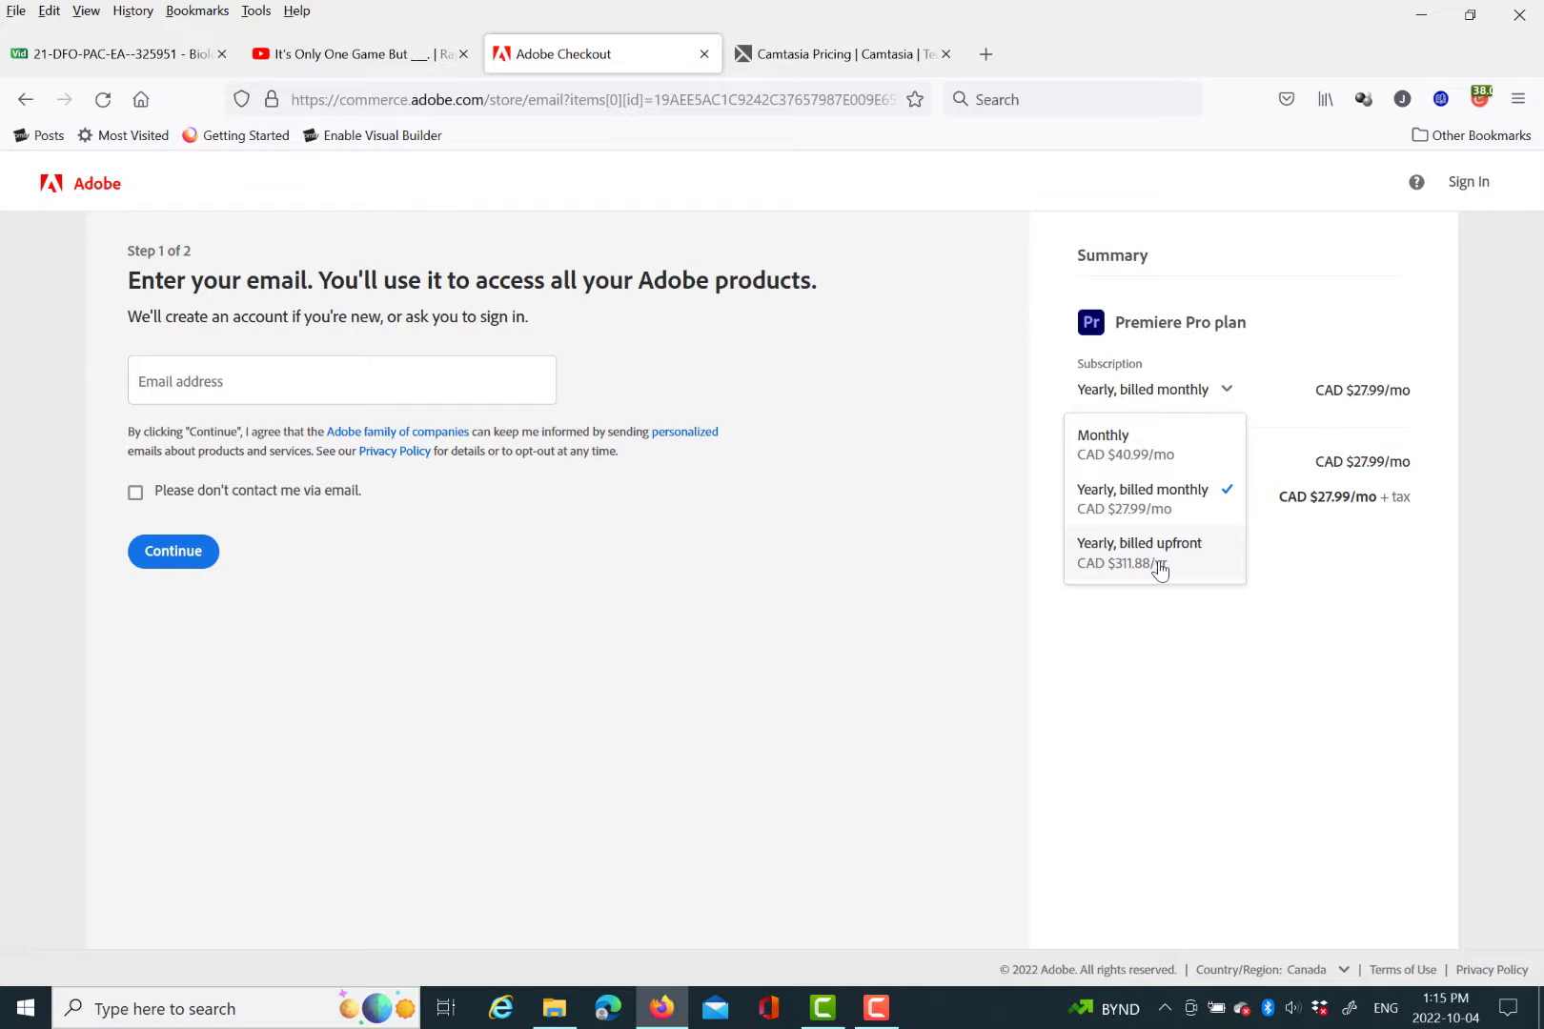
click(1160, 570)
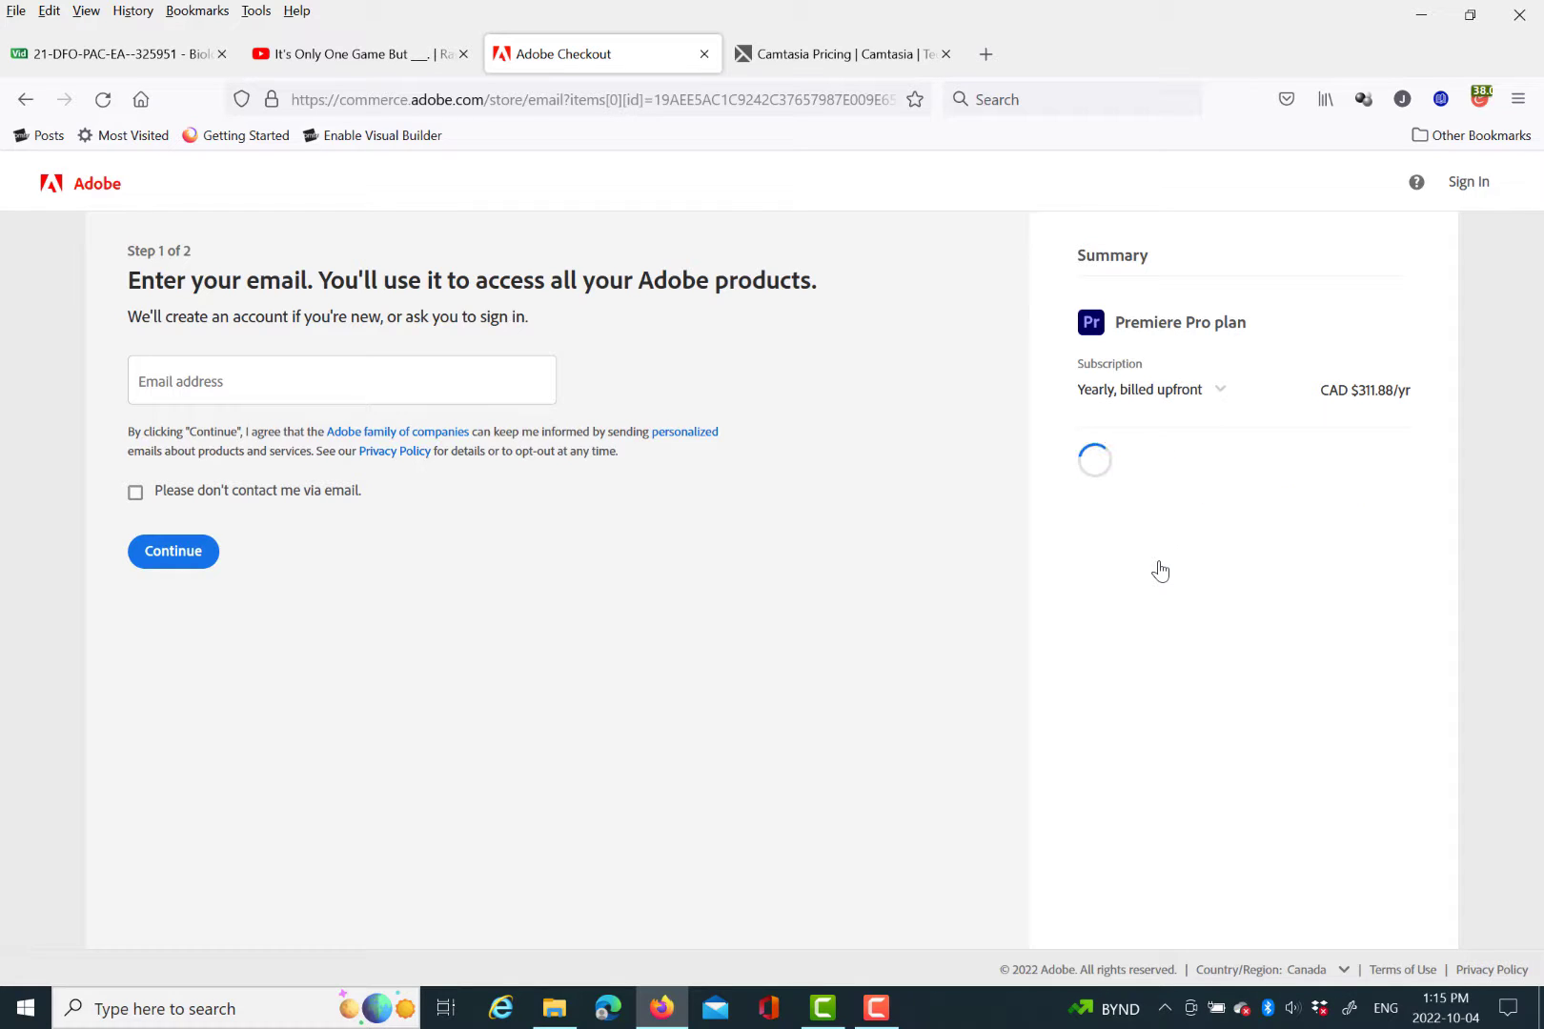